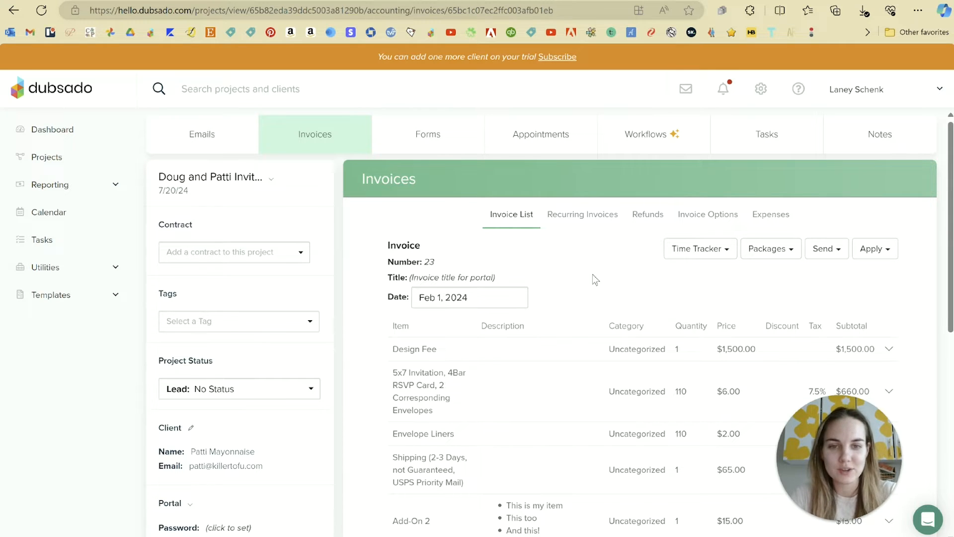
# - Review the project invoice's line items, quantities, prices and payment plan section
pyautogui.scroll(-8, 592, 281)
pyautogui.scroll(7, 591, 283)
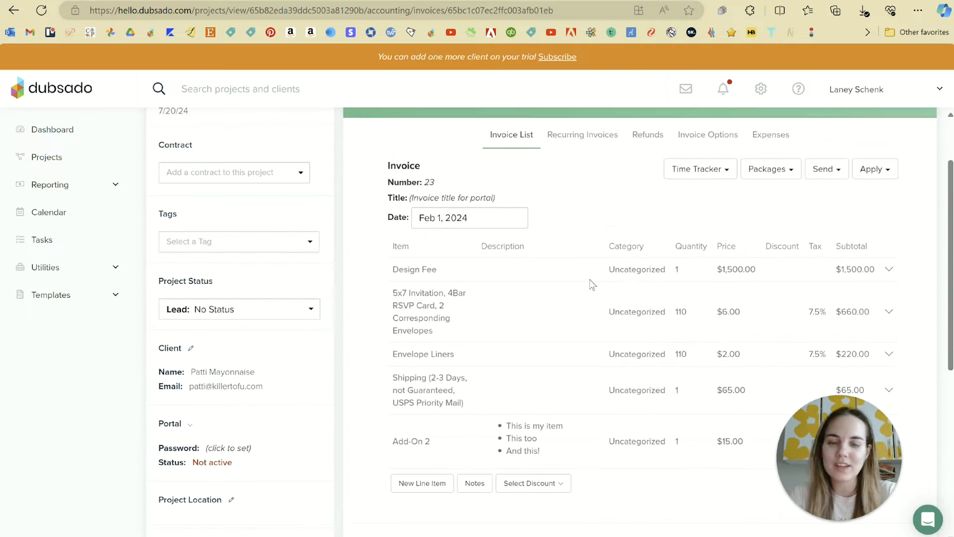
pyautogui.scroll(1, 591, 283)
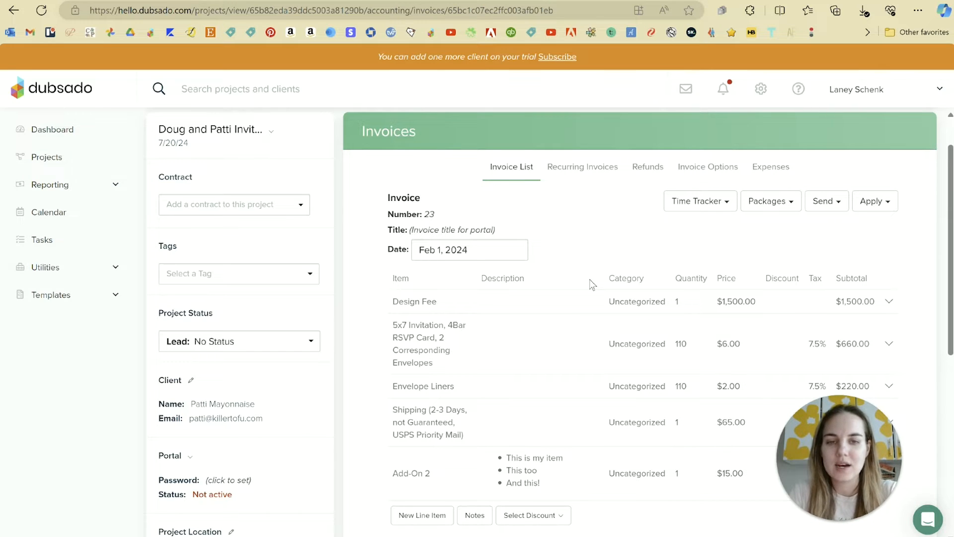
pyautogui.scroll(-2, 592, 283)
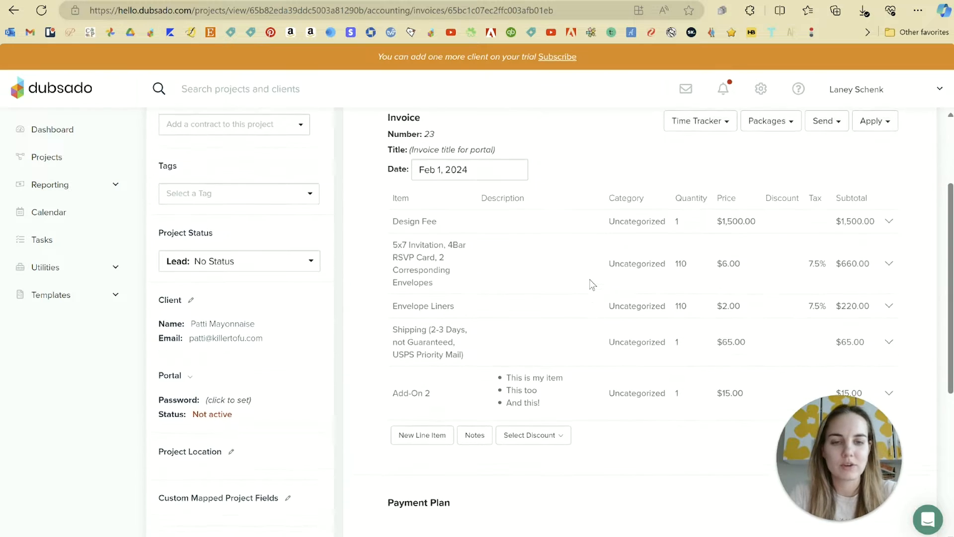
pyautogui.scroll(1, 592, 281)
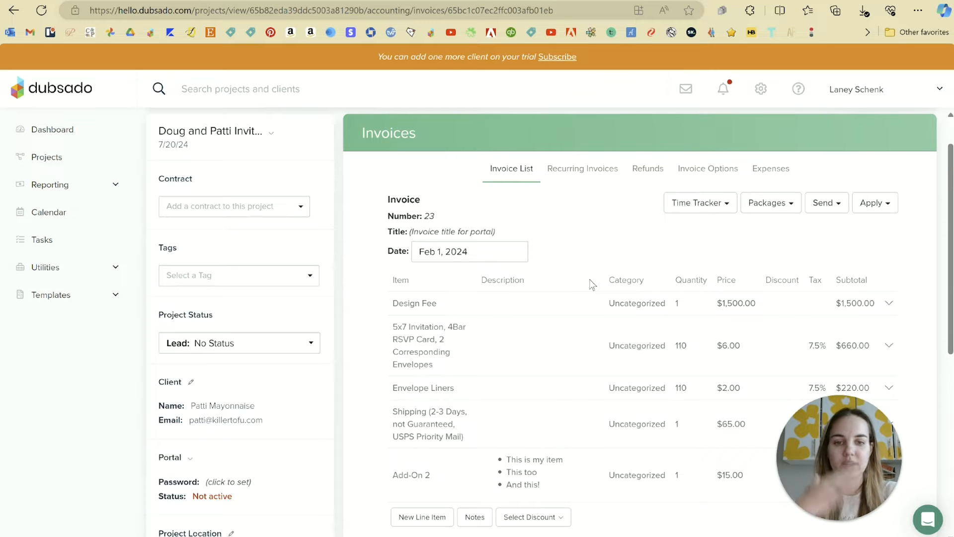
pyautogui.scroll(-1, 591, 284)
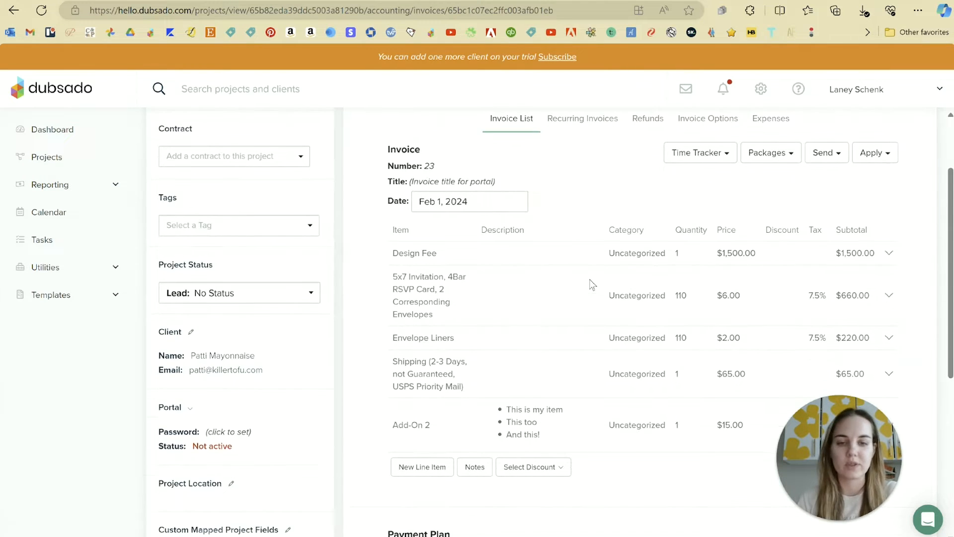
pyautogui.scroll(-6, 591, 285)
pyautogui.scroll(7, 591, 284)
pyautogui.scroll(-5, 592, 284)
pyautogui.scroll(6, 591, 284)
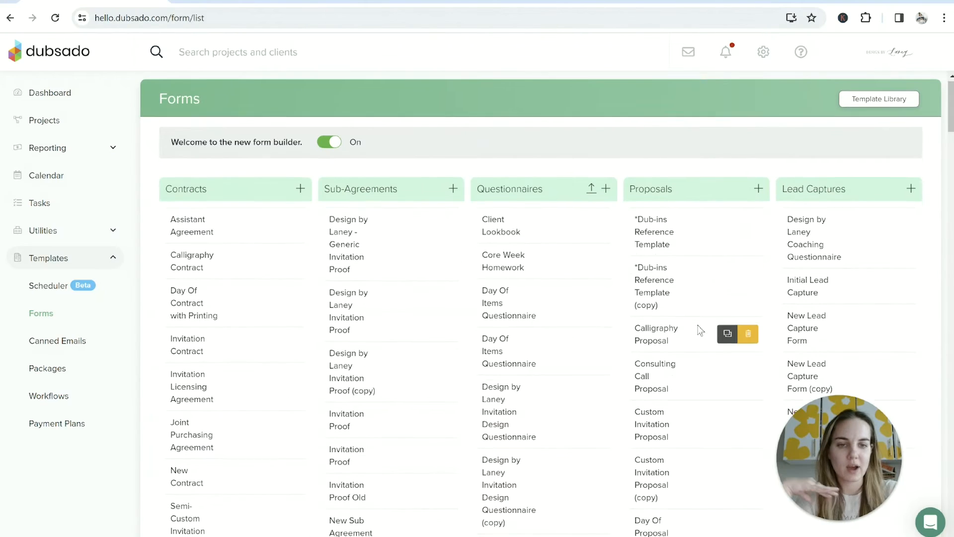
# - Open the Custom Invitation Proposal template from the proposal forms
pyautogui.scroll(-1, 700, 330)
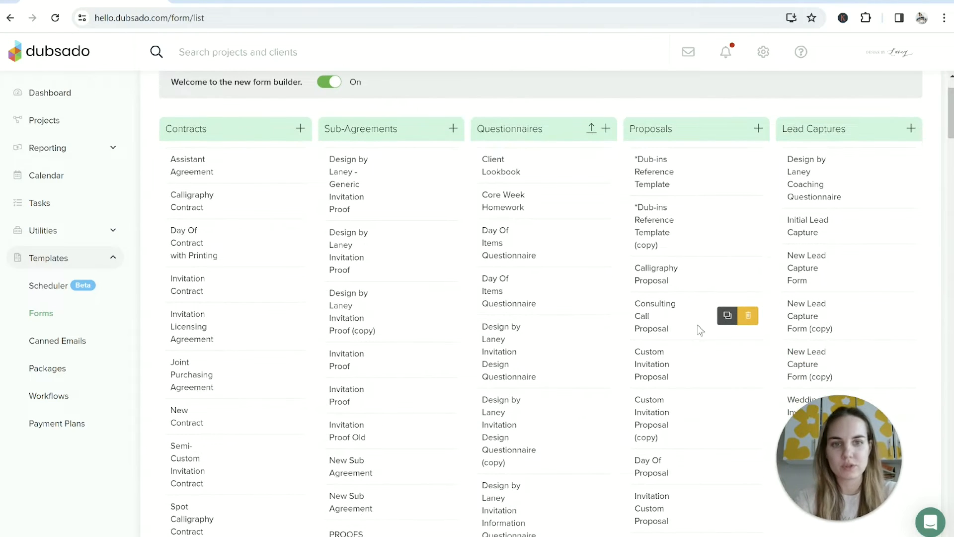
pyautogui.scroll(-1, 706, 139)
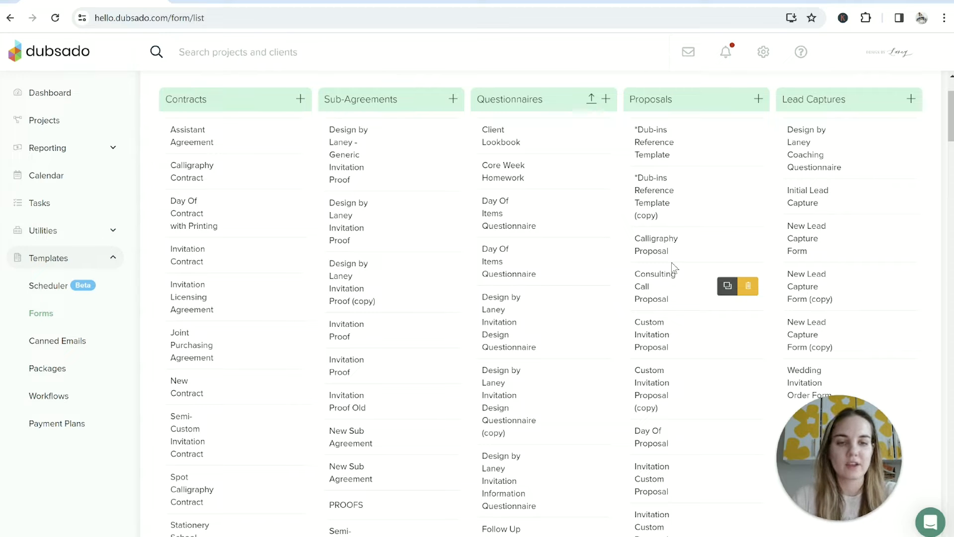
pyautogui.scroll(-2, 672, 263)
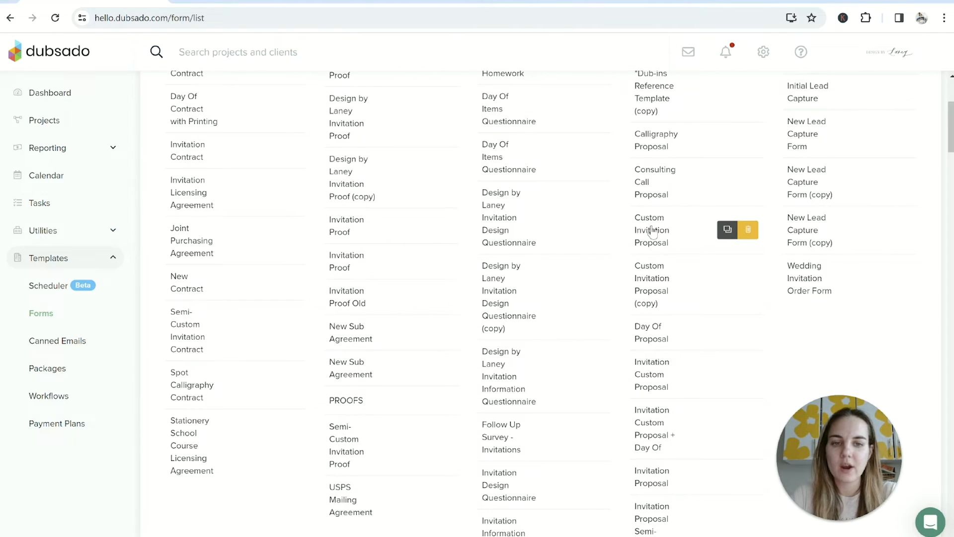
pyautogui.click(653, 232)
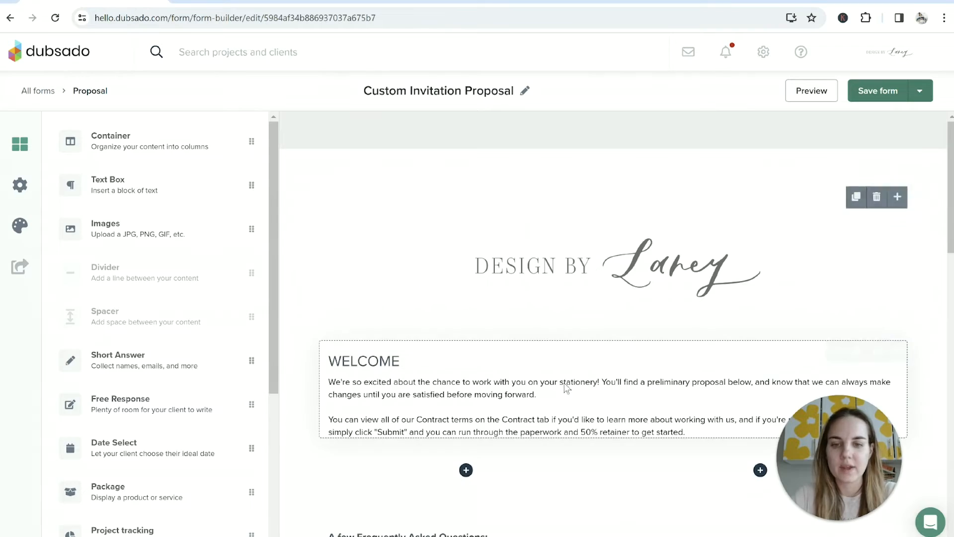
# - Review the proposal template's welcome text, FAQ, smart-field proposal section, sign-off and policy agreement, and return to its header
pyautogui.scroll(-5, 571, 419)
pyautogui.scroll(-10, 570, 419)
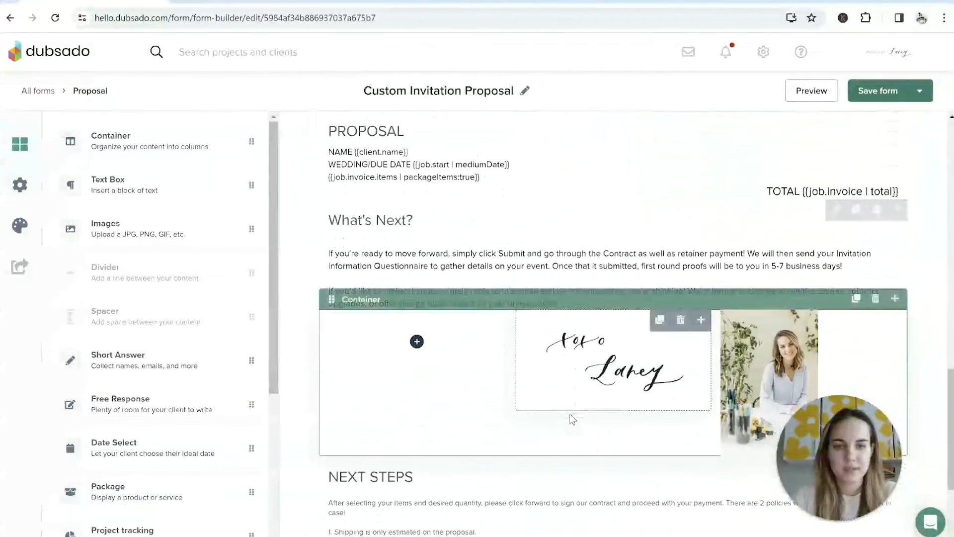
pyautogui.scroll(-4, 570, 413)
pyautogui.scroll(10, 570, 413)
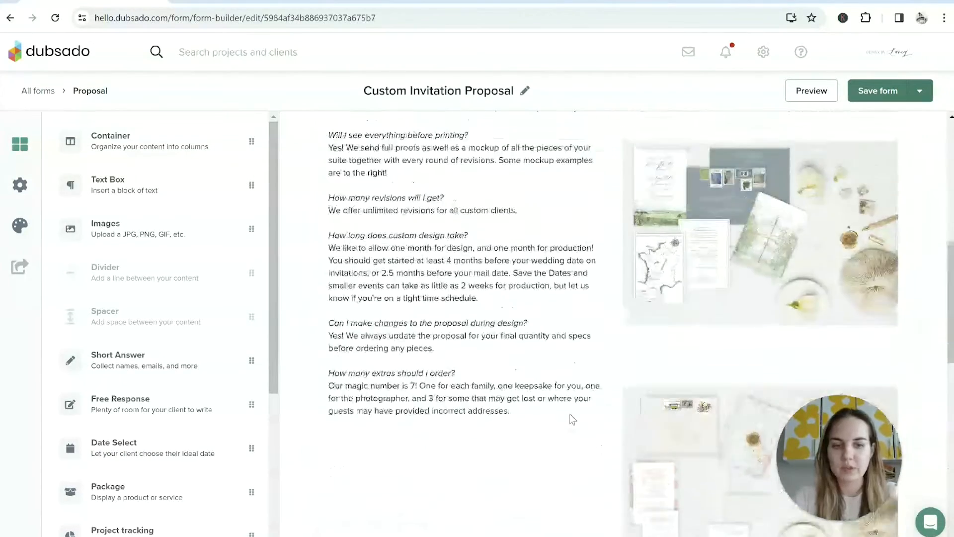
pyautogui.scroll(7, 570, 413)
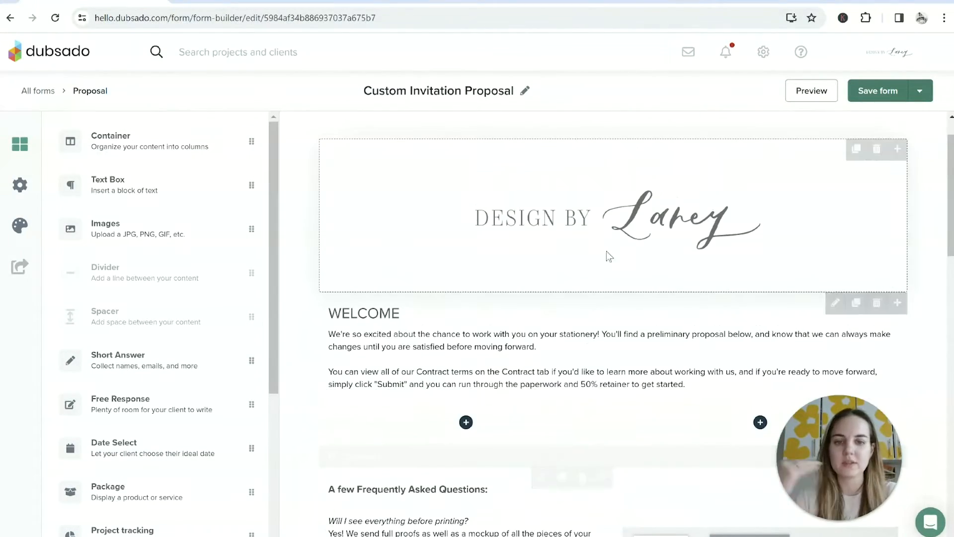
pyautogui.scroll(-2, 608, 241)
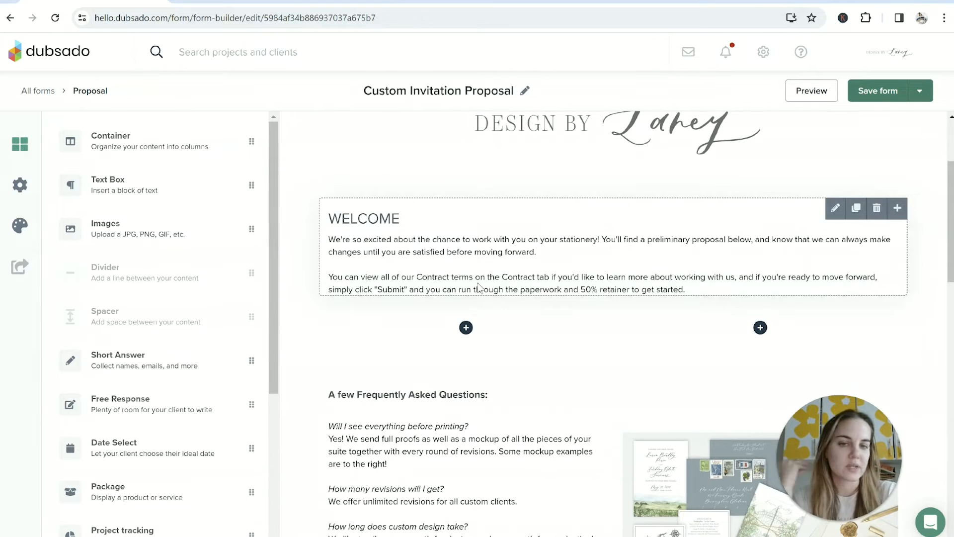
pyautogui.scroll(-5, 532, 304)
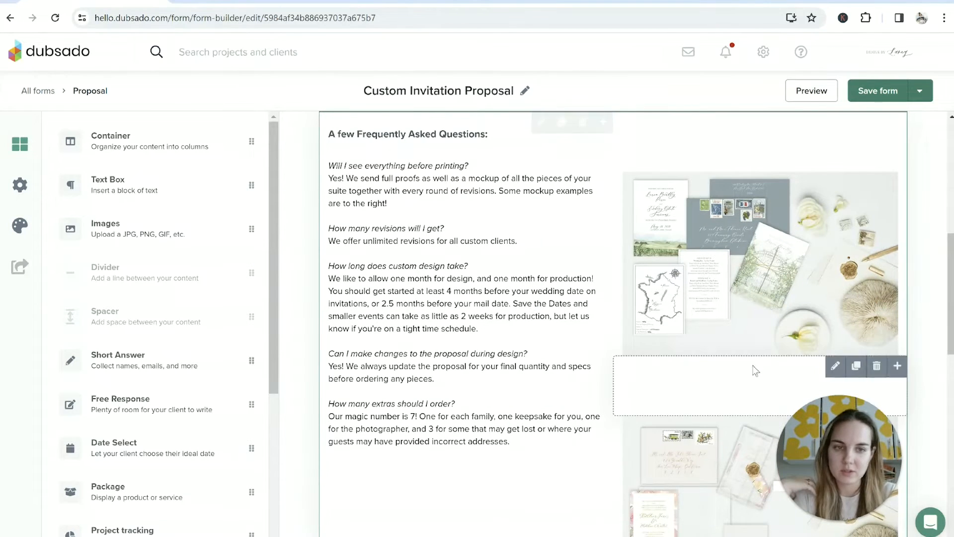
pyautogui.scroll(-8, 468, 383)
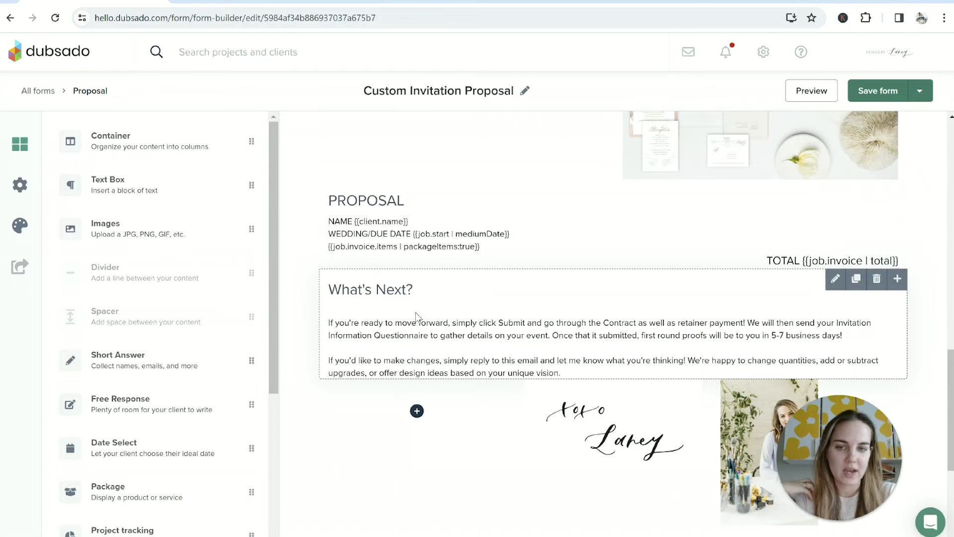
pyautogui.scroll(-1, 417, 323)
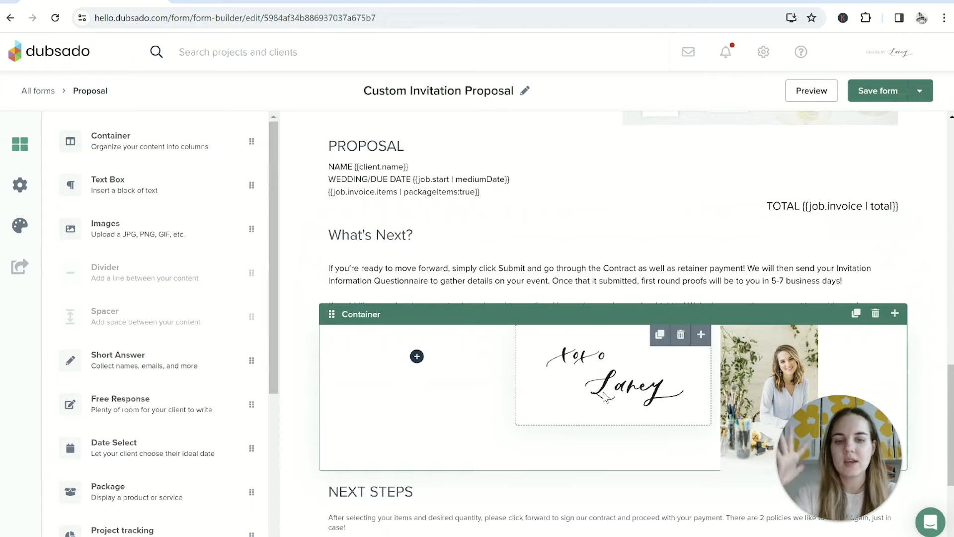
pyautogui.scroll(-3, 755, 367)
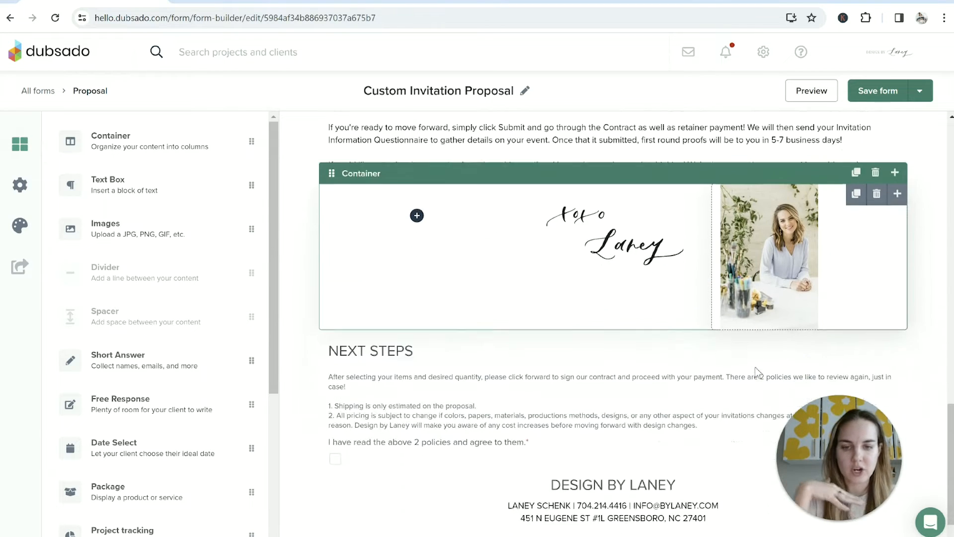
pyautogui.scroll(-1, 755, 367)
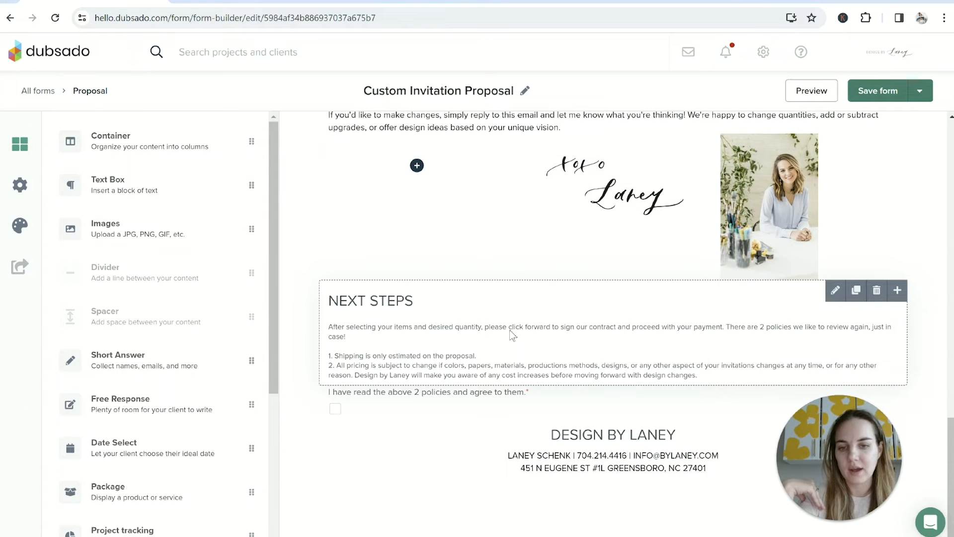
pyautogui.scroll(3, 512, 336)
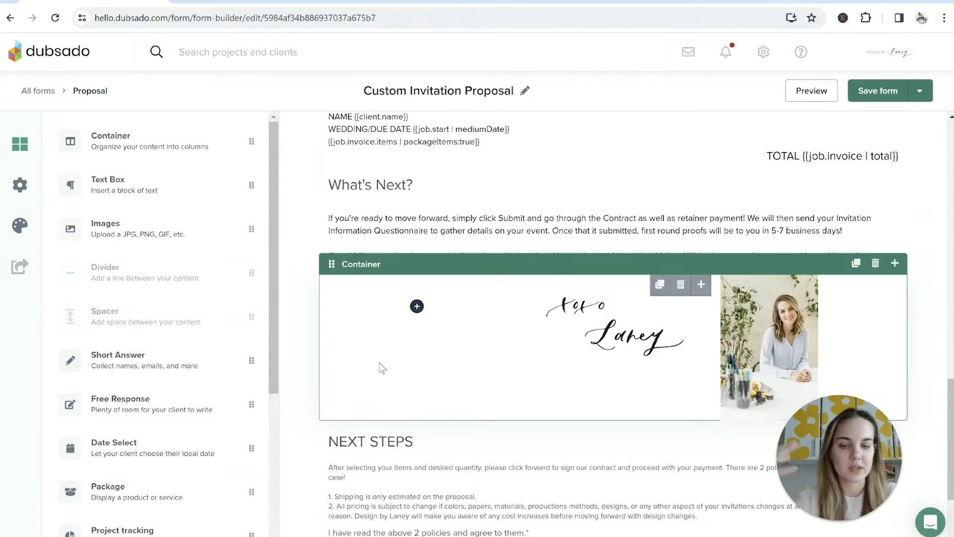
pyautogui.scroll(8, 437, 272)
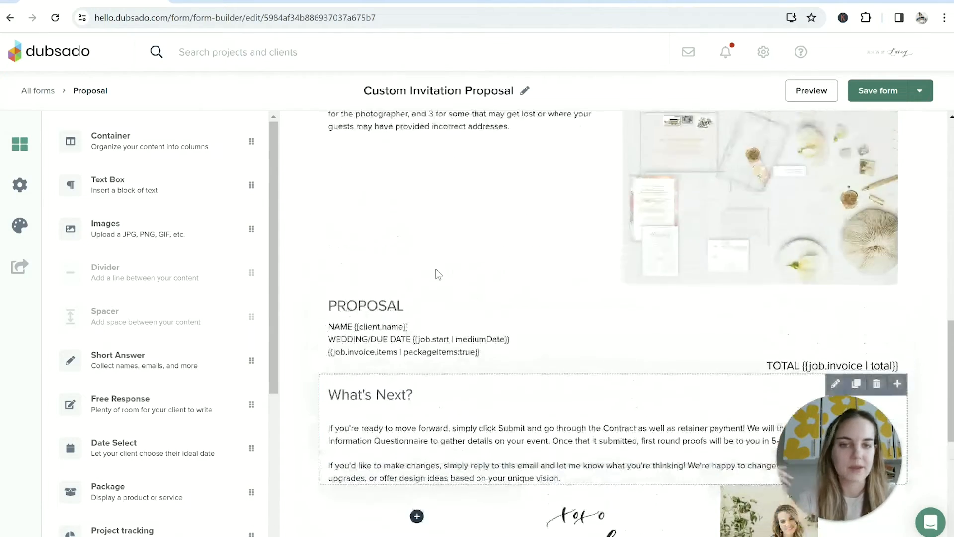
pyautogui.scroll(8, 437, 272)
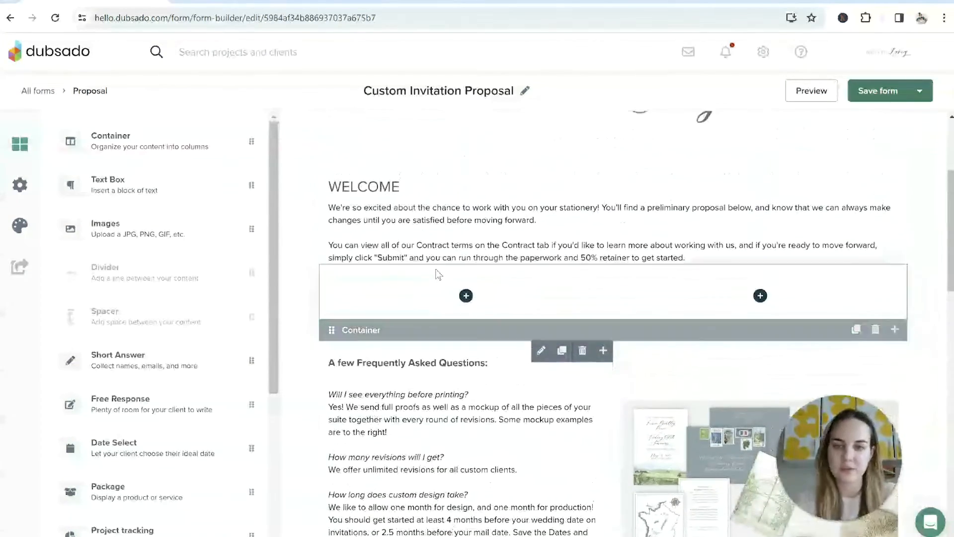
pyautogui.scroll(2, 437, 272)
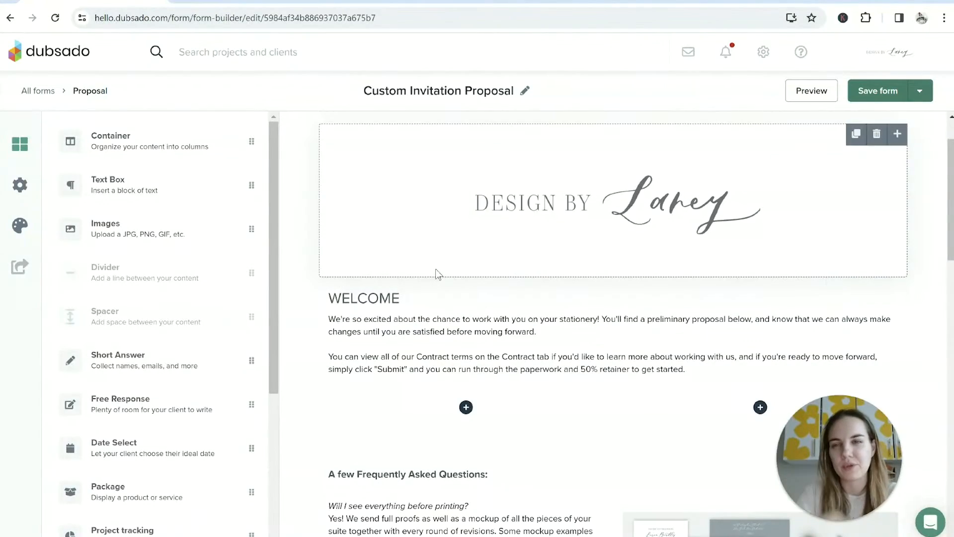
pyautogui.click(437, 273)
pyautogui.scroll(-4, 436, 274)
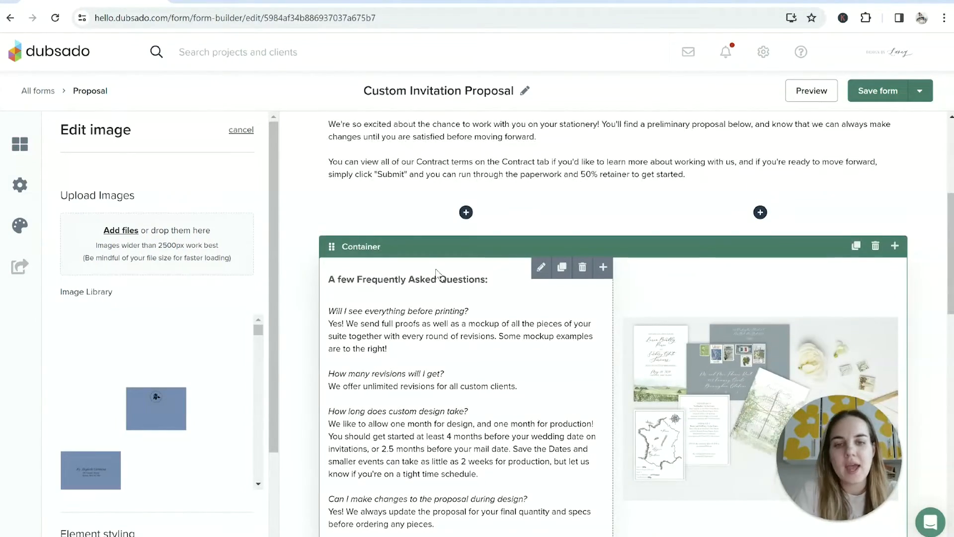
pyautogui.scroll(-2, 436, 271)
pyautogui.scroll(2, 436, 272)
pyautogui.click(427, 388)
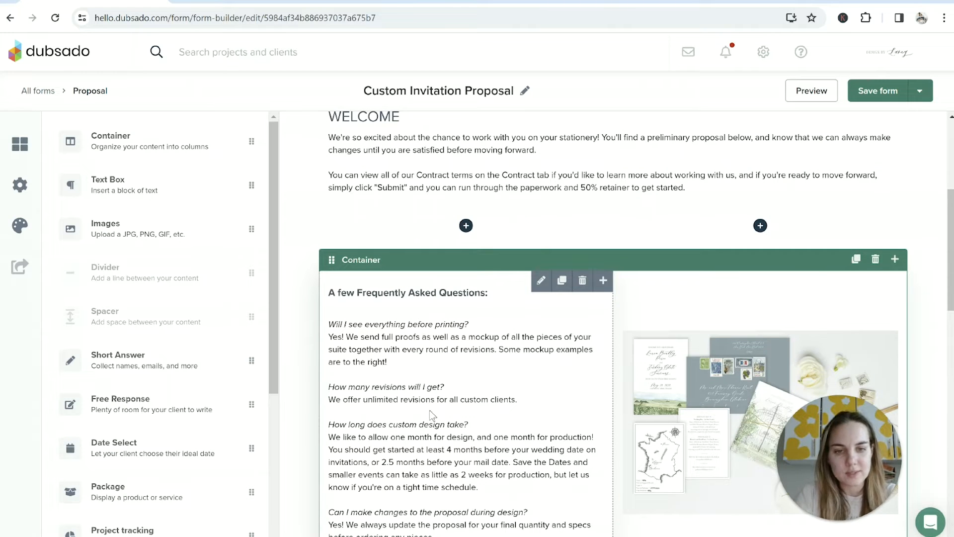
# - Open the PROPOSAL text block for editing and highlight the {{job.start | mediumDate}} smart field in its wedding/due date line
pyautogui.scroll(-2, 714, 407)
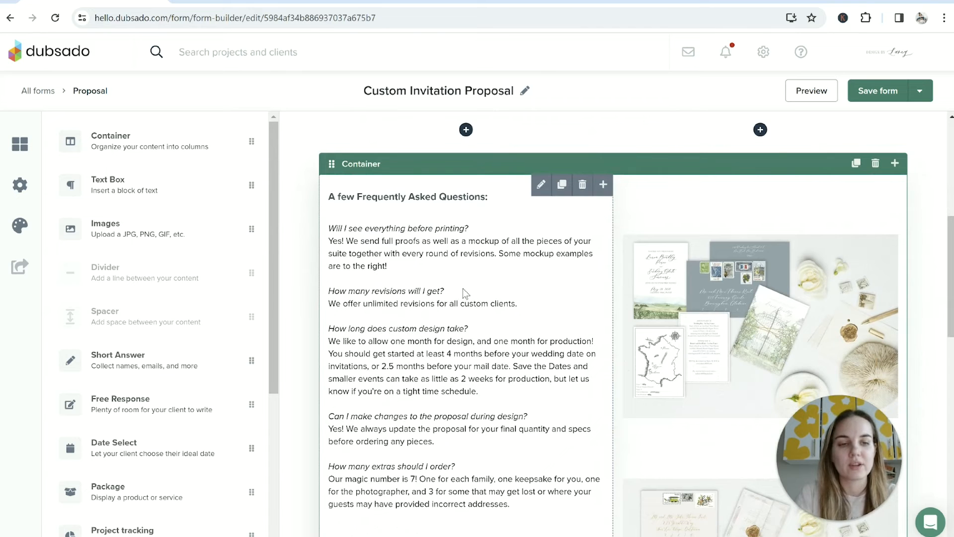
pyautogui.scroll(-10, 463, 288)
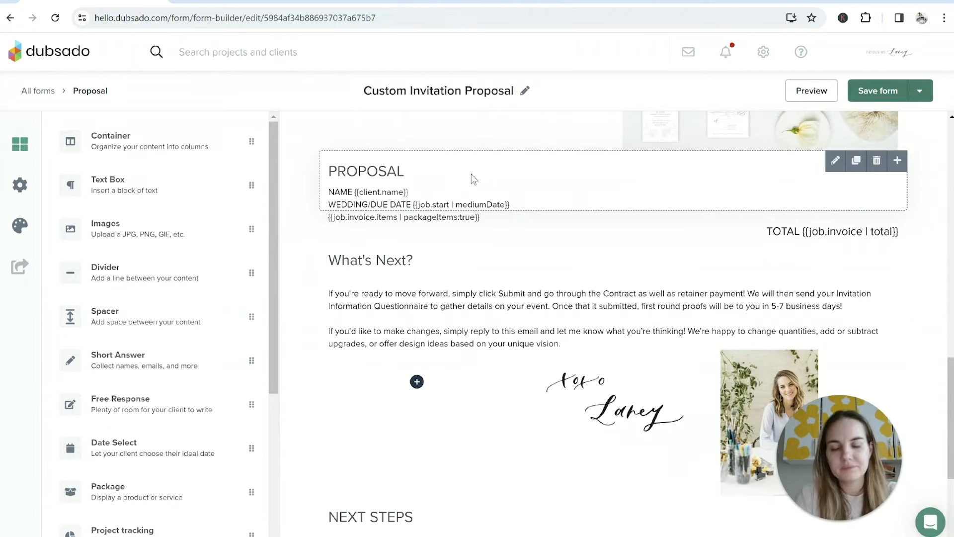
pyautogui.click(408, 178)
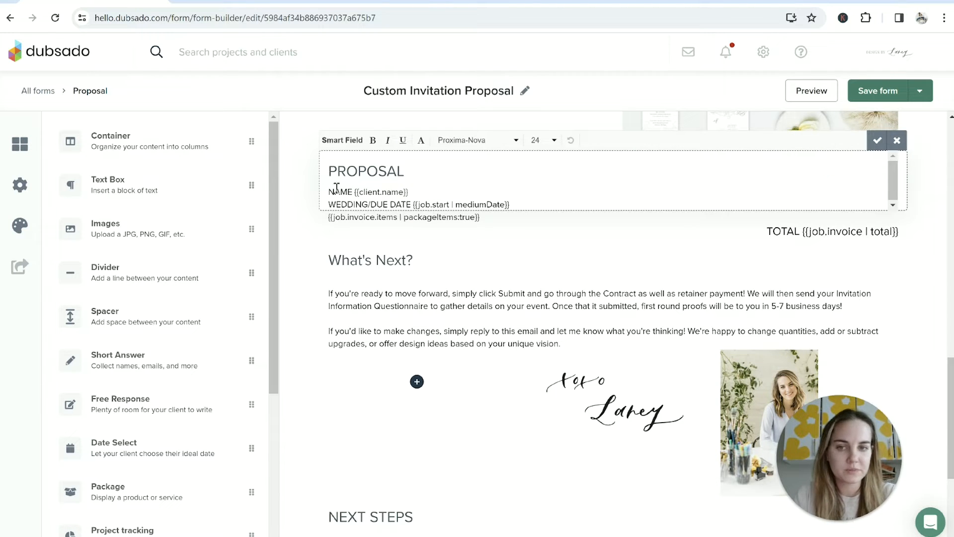
pyautogui.click(335, 191)
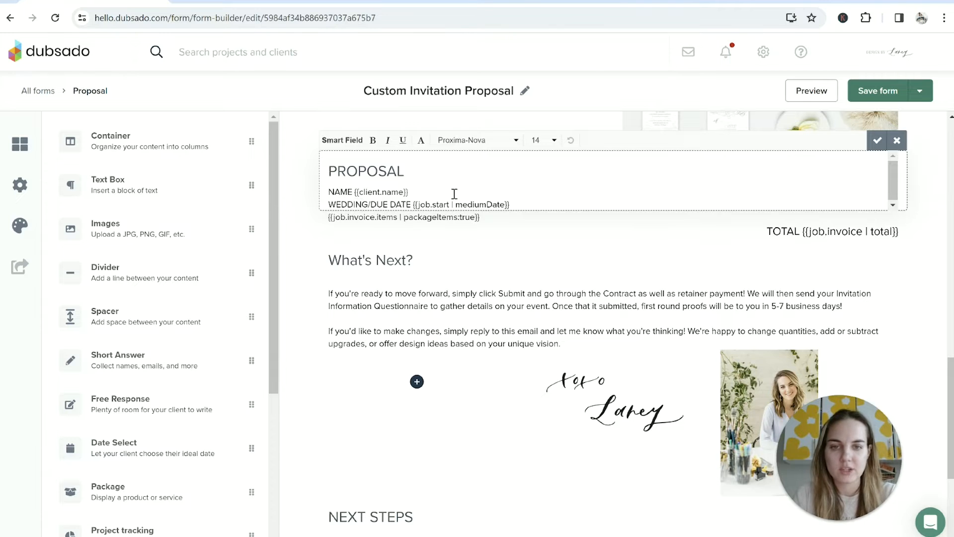
pyautogui.moveTo(510, 205); pyautogui.dragTo(412, 208)
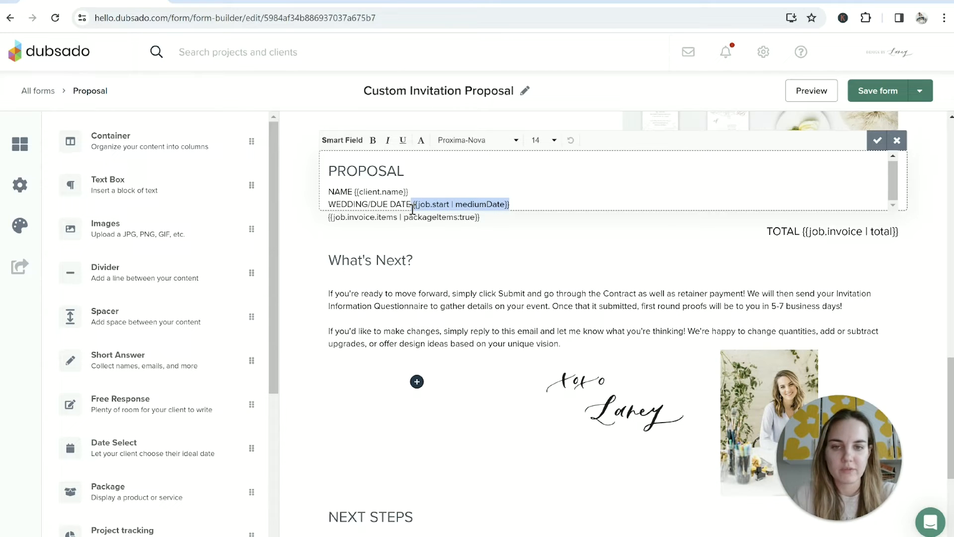
pyautogui.click(519, 195)
# - Browse the Project smart fields available for the PROPOSAL text block, from project title and dates to the custom goal and priority fields
pyautogui.click(348, 140)
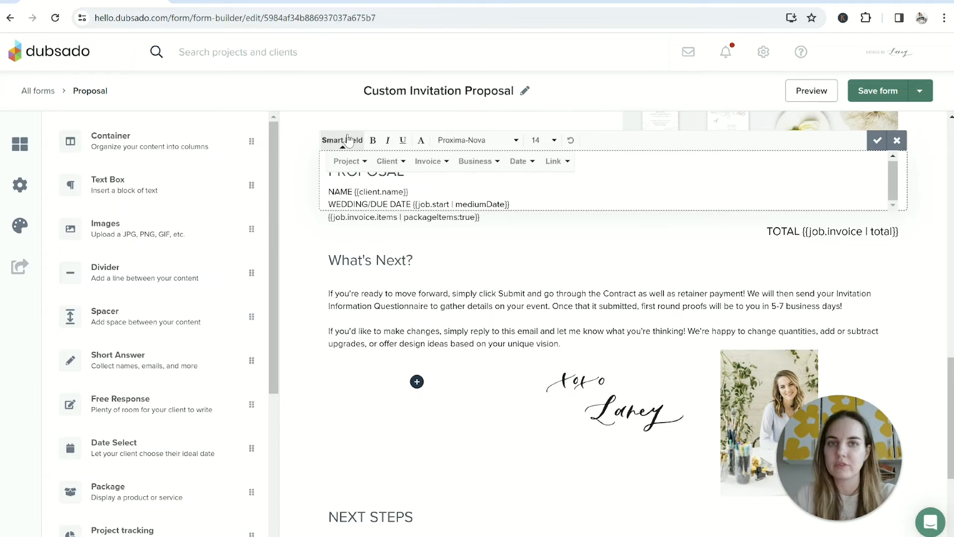
pyautogui.click(422, 194)
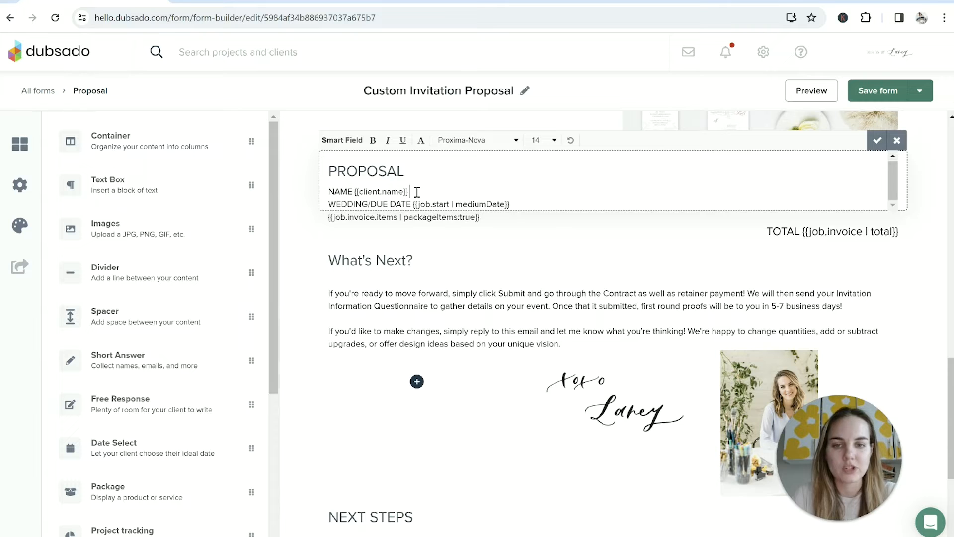
pyautogui.click(343, 142)
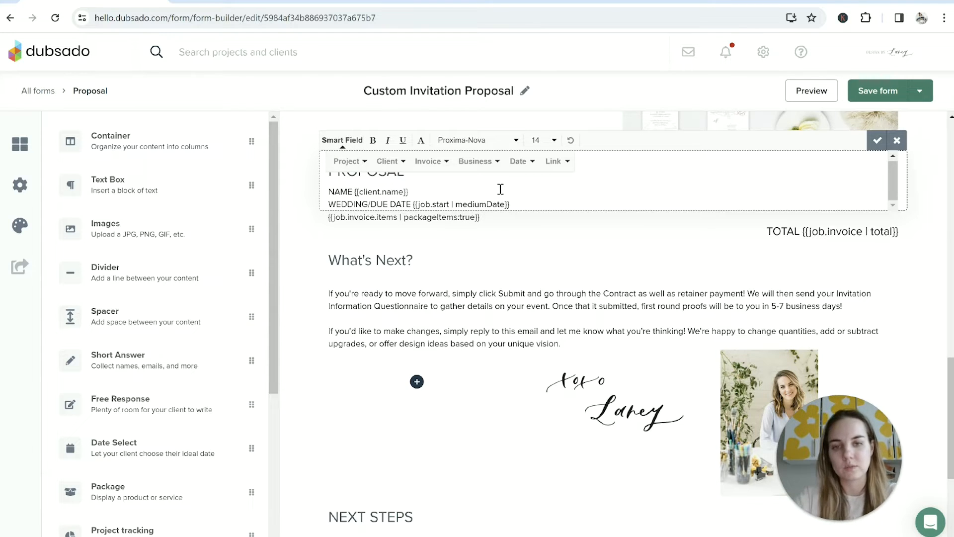
pyautogui.click(346, 161)
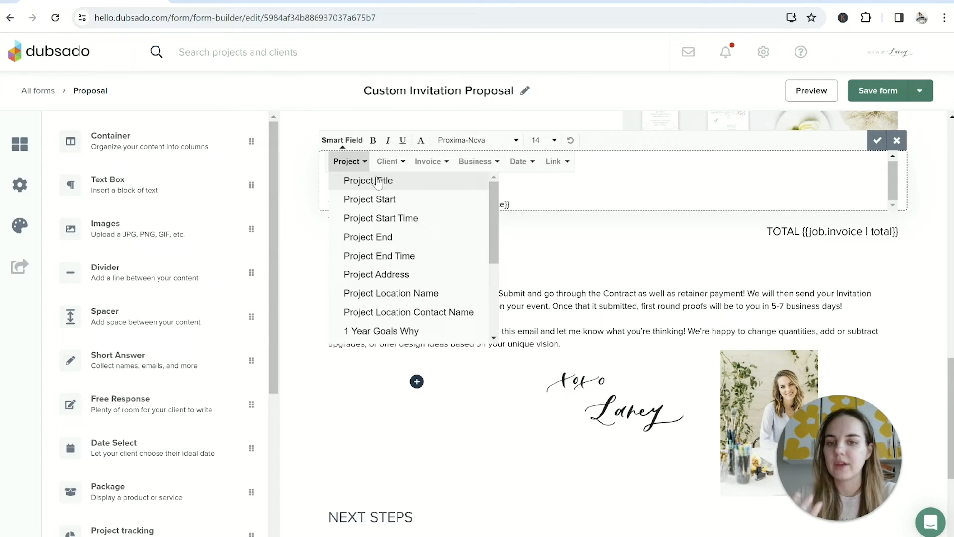
pyautogui.scroll(-3, 446, 292)
pyautogui.scroll(3, 446, 292)
pyautogui.scroll(-5, 444, 275)
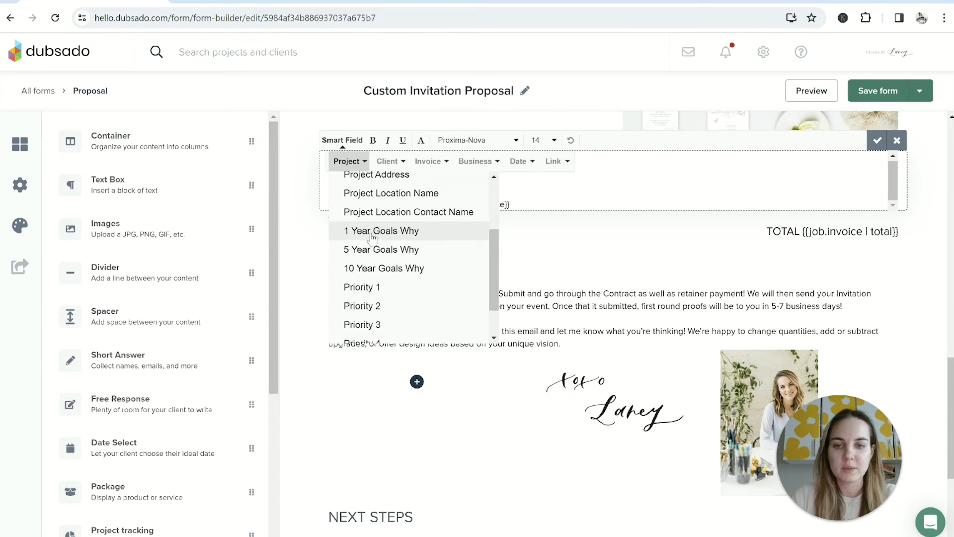
pyautogui.scroll(-1, 373, 303)
pyautogui.scroll(1, 372, 318)
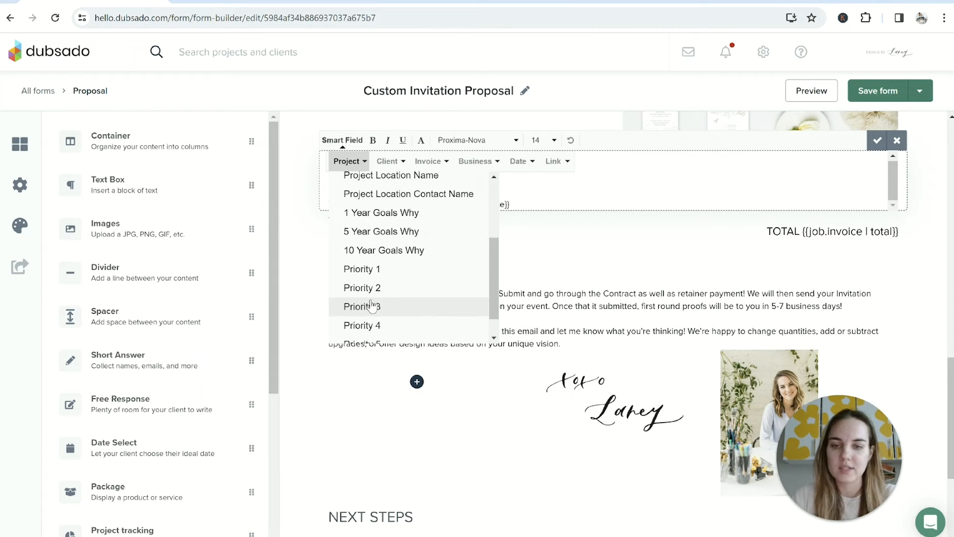
pyautogui.scroll(-1, 380, 318)
pyautogui.scroll(5, 396, 239)
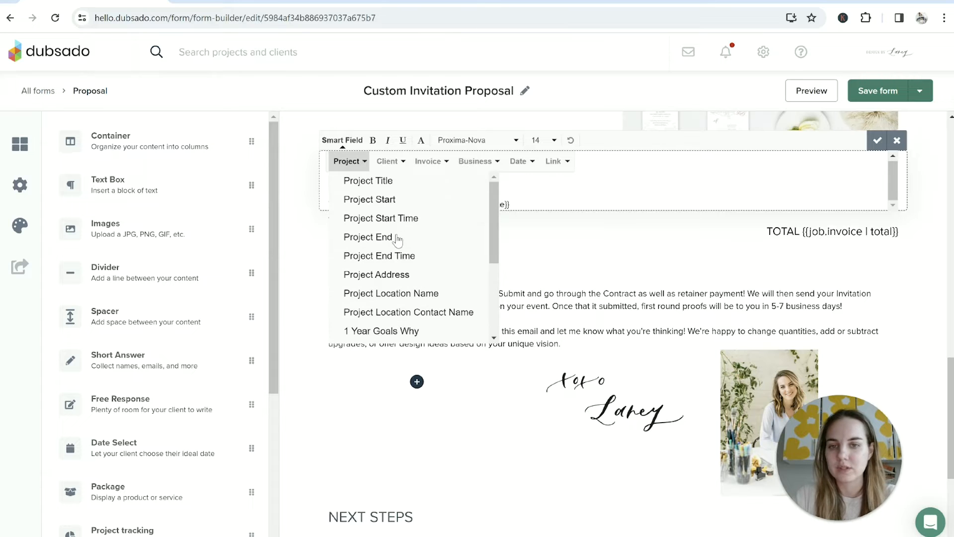
# - Check the Invoice and Client smart fields for the PROPOSAL text block, and finish editing the block
pyautogui.click(429, 161)
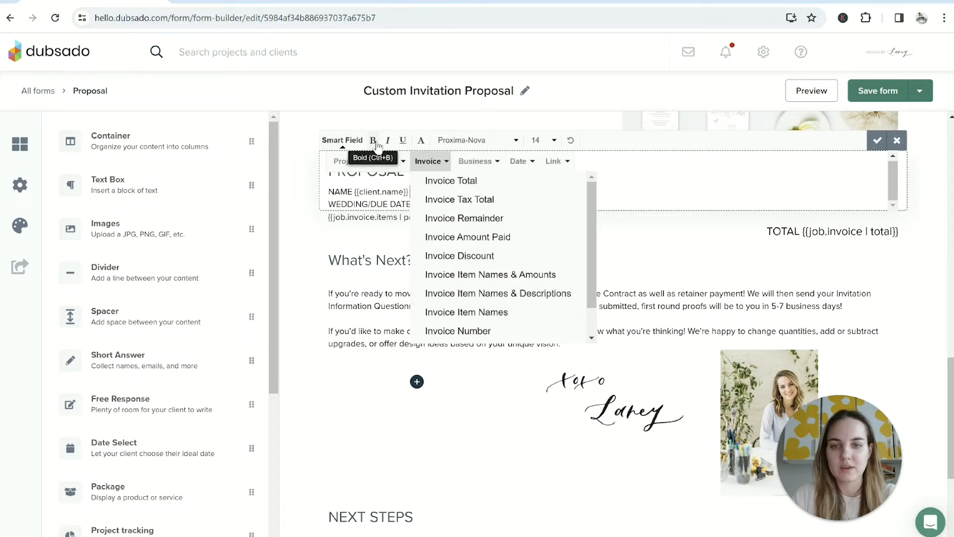
pyautogui.click(387, 162)
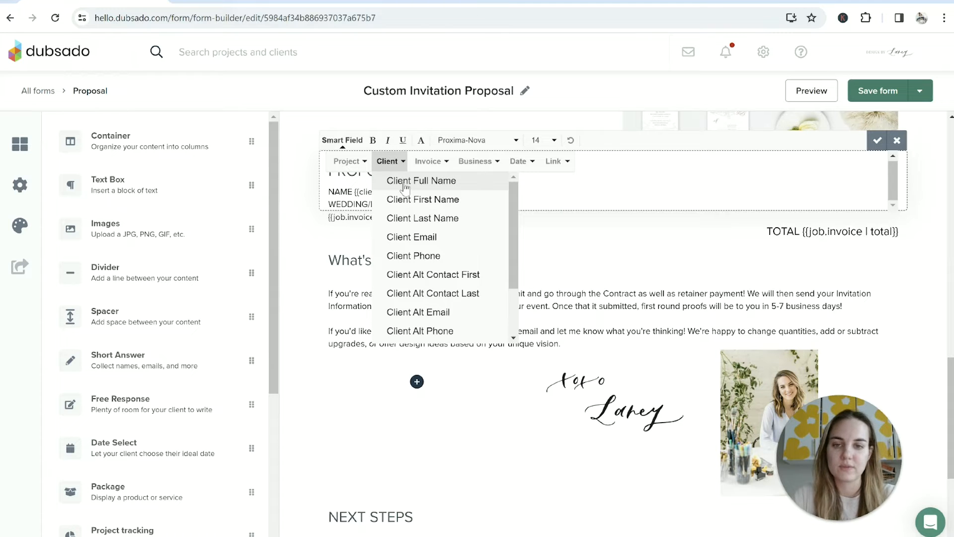
pyautogui.click(361, 203)
pyautogui.moveTo(518, 203); pyautogui.dragTo(416, 205)
pyautogui.click(391, 197)
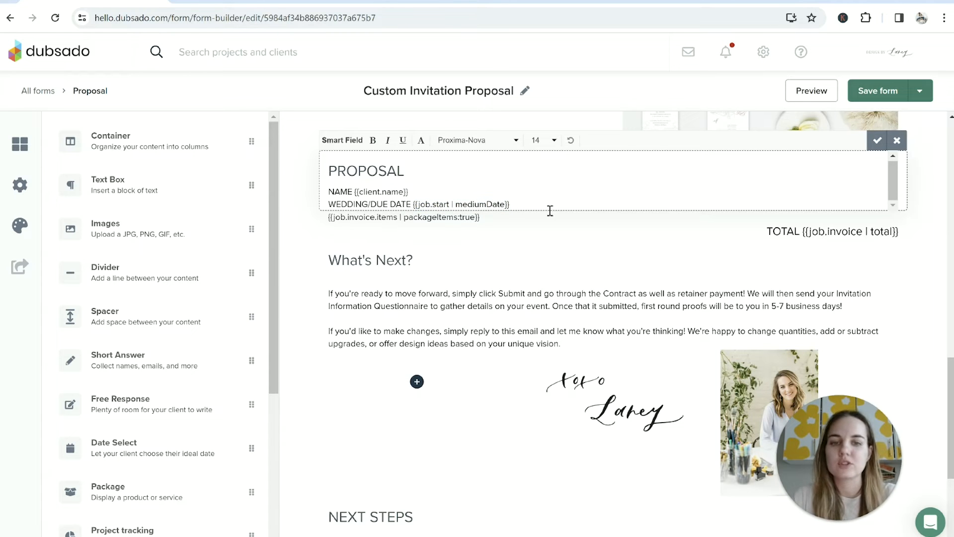
pyautogui.click(878, 142)
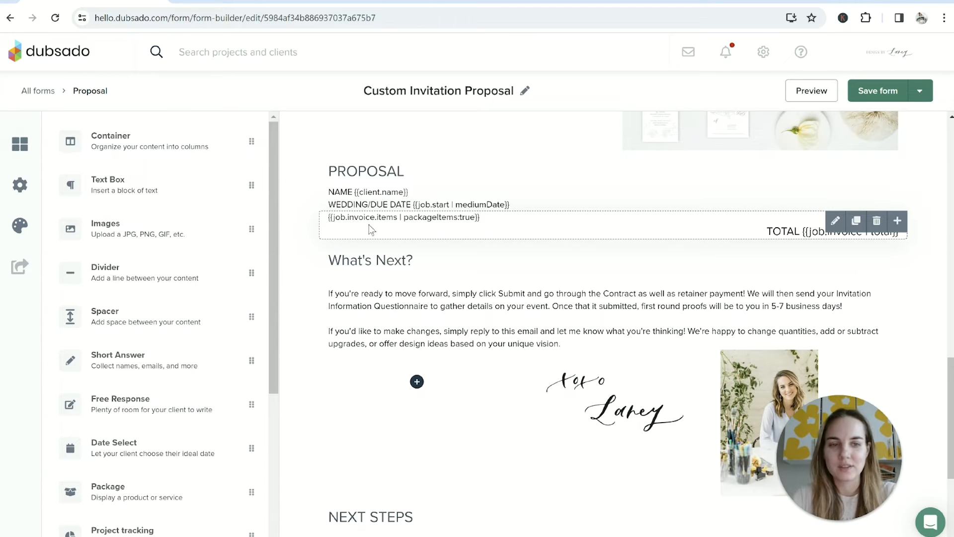
# - Open the invoice items text block and examine the Invoice smart fields for item names, amounts and descriptions
pyautogui.click(621, 221)
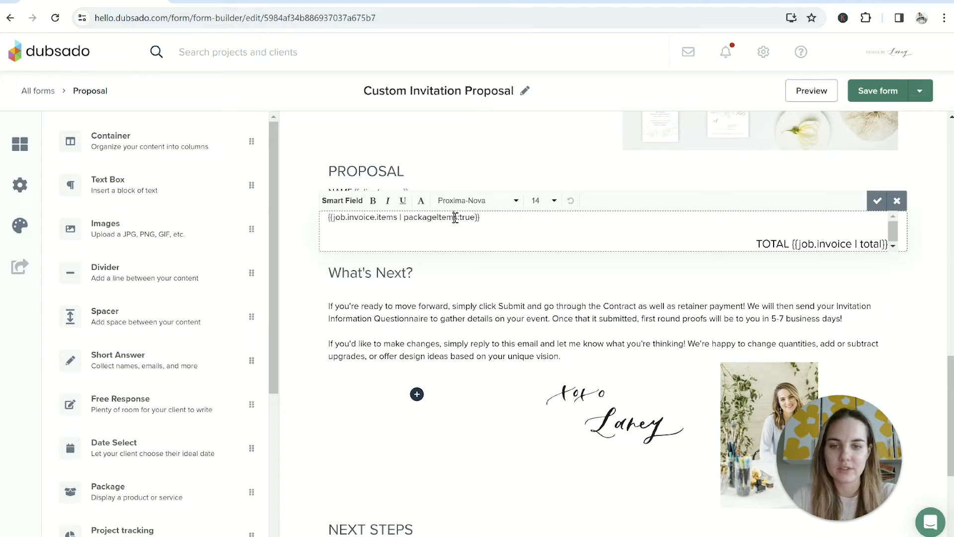
pyautogui.tripleClick(395, 214)
pyautogui.click(343, 200)
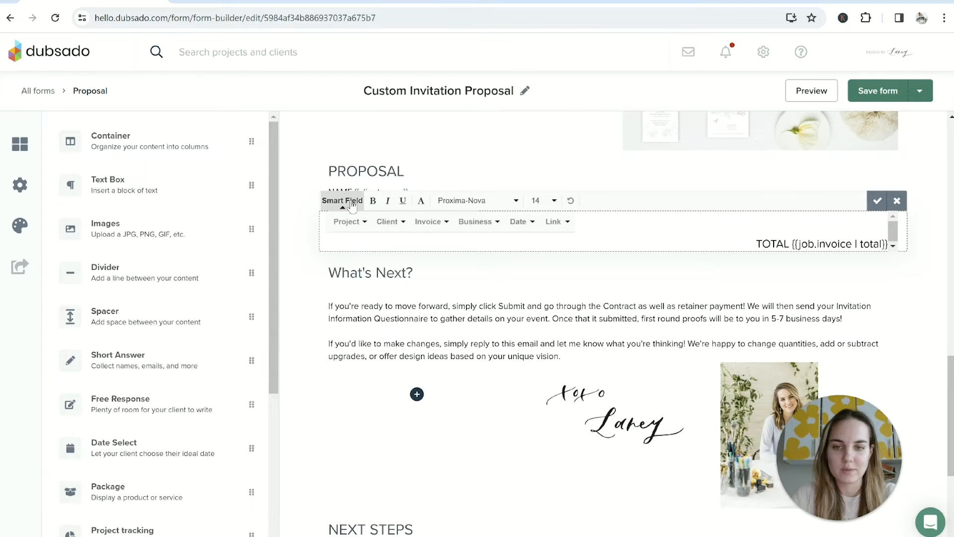
pyautogui.click(431, 222)
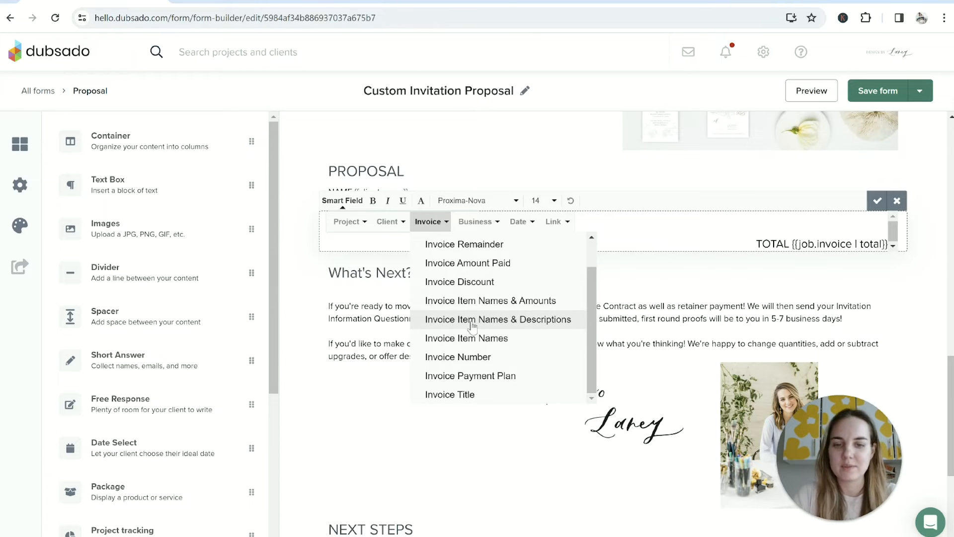
pyautogui.click(471, 338)
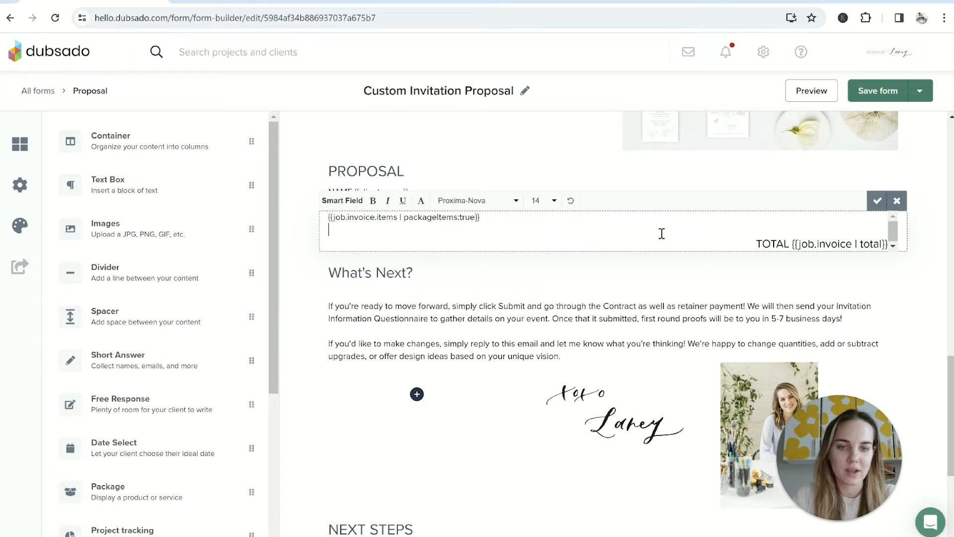
# - Locate the Invoice Total smart field that matches the block's TOTAL line, and finish editing the text block
pyautogui.moveTo(755, 243); pyautogui.dragTo(793, 245)
pyautogui.click(798, 244)
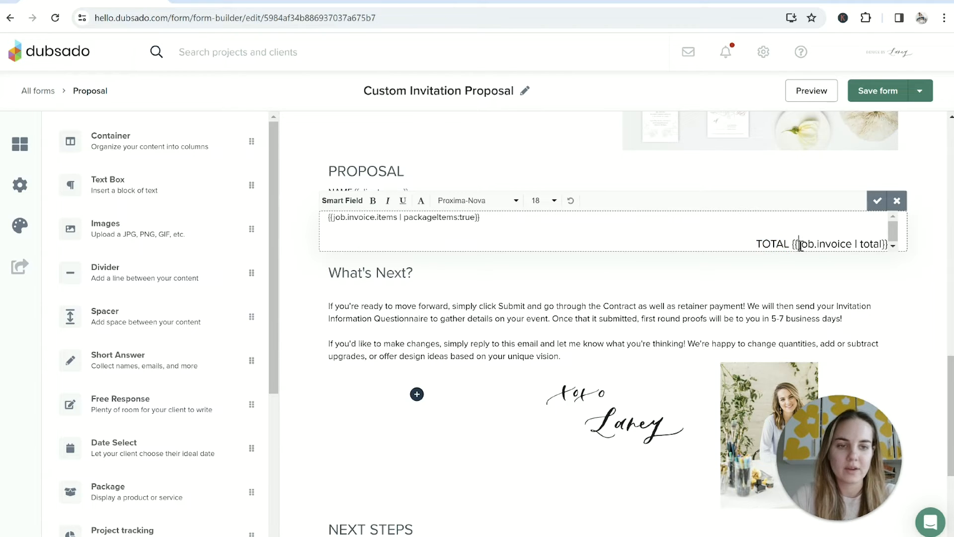
pyautogui.click(342, 201)
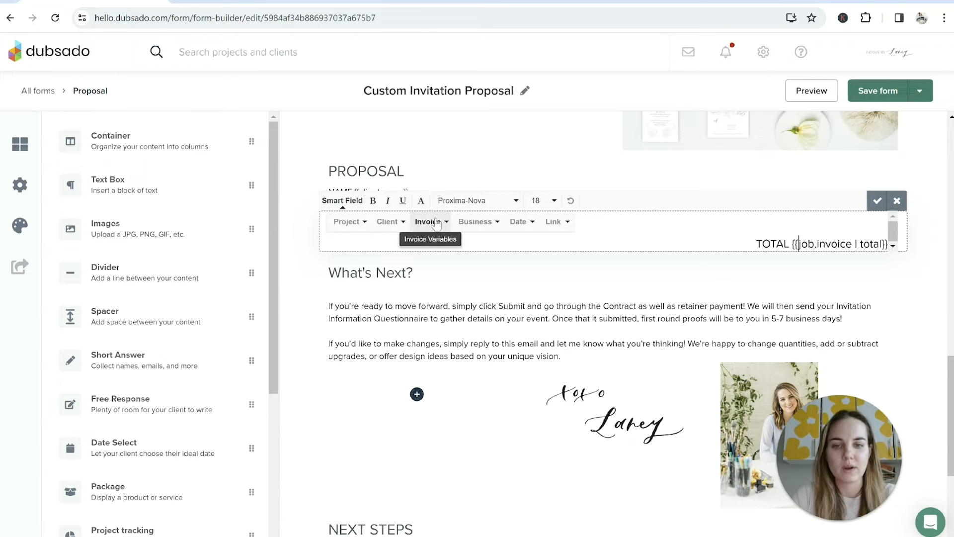
pyautogui.click(431, 227)
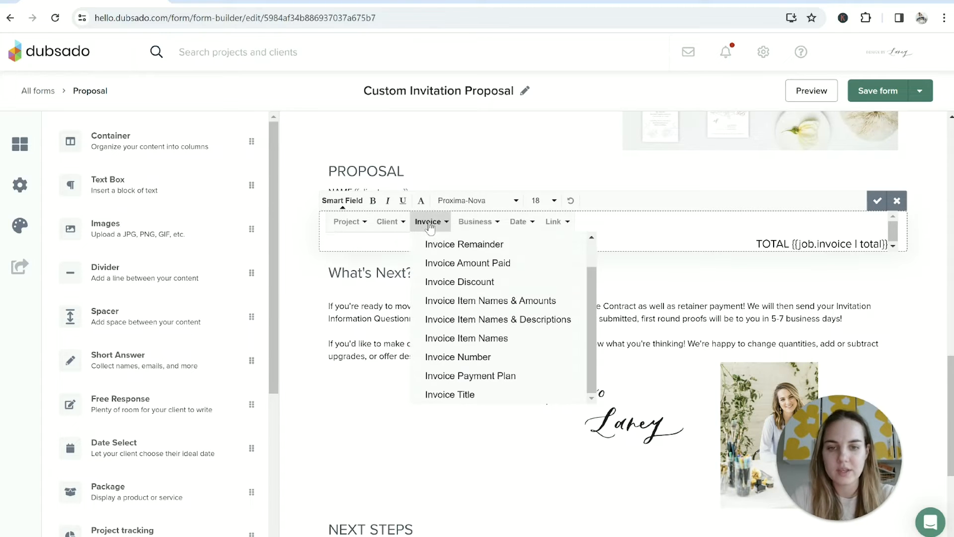
pyautogui.scroll(1, 502, 300)
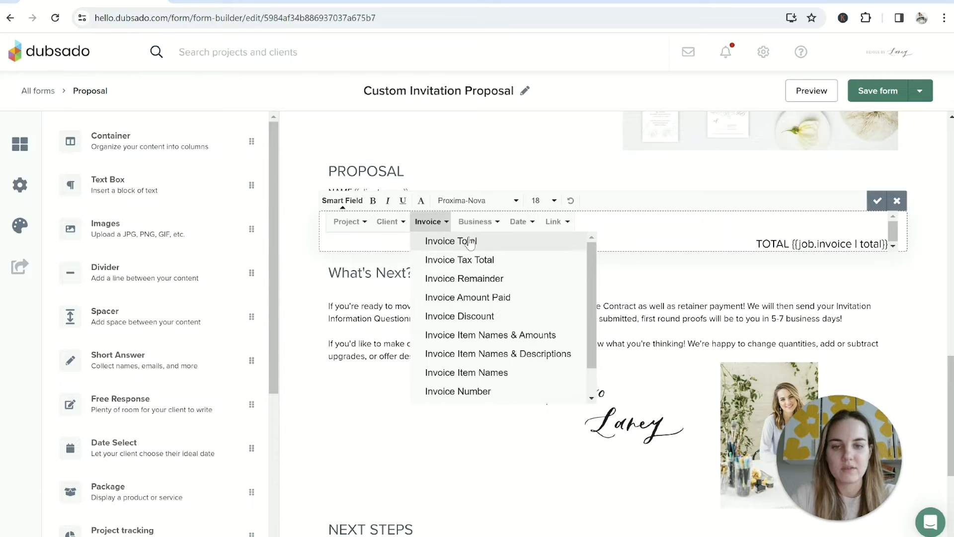
pyautogui.click(876, 201)
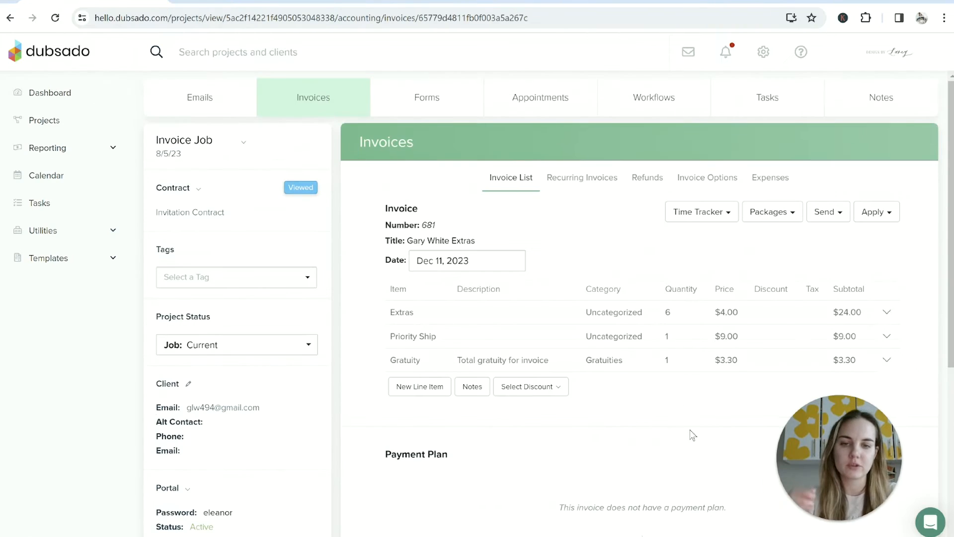
# - Review the project invoice's line items, payment plan section and totals as the source of the proposal's smart fields
pyautogui.scroll(-1, 689, 431)
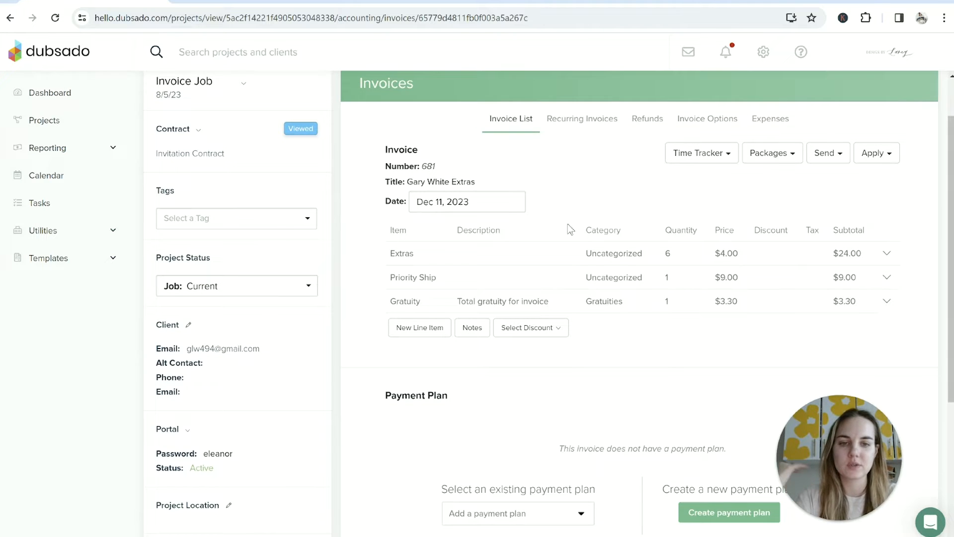
pyautogui.scroll(-1, 568, 224)
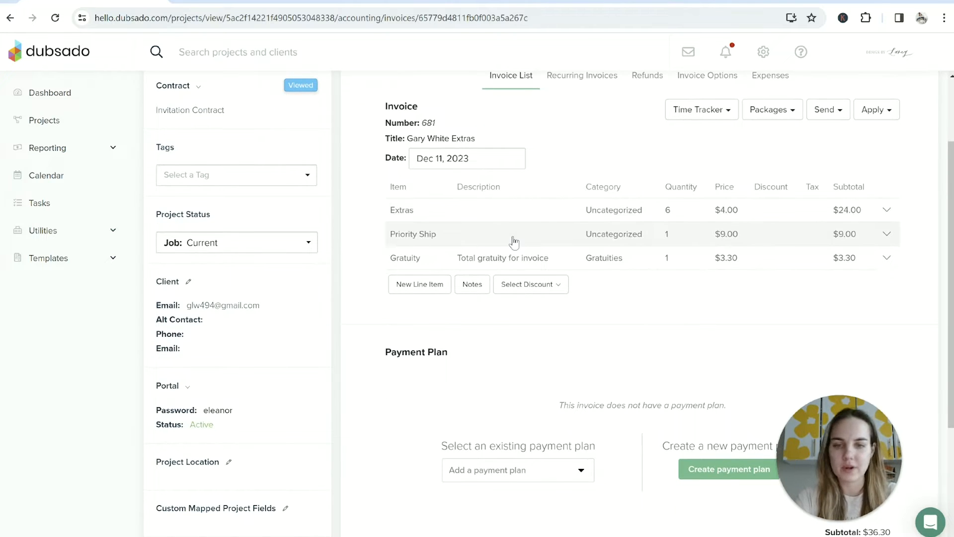
pyautogui.scroll(-4, 721, 320)
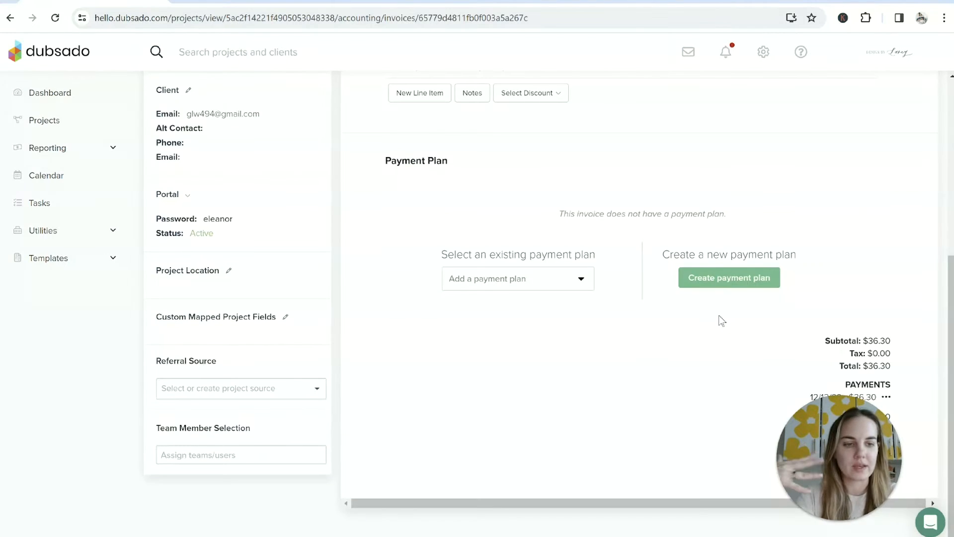
pyautogui.scroll(5, 722, 320)
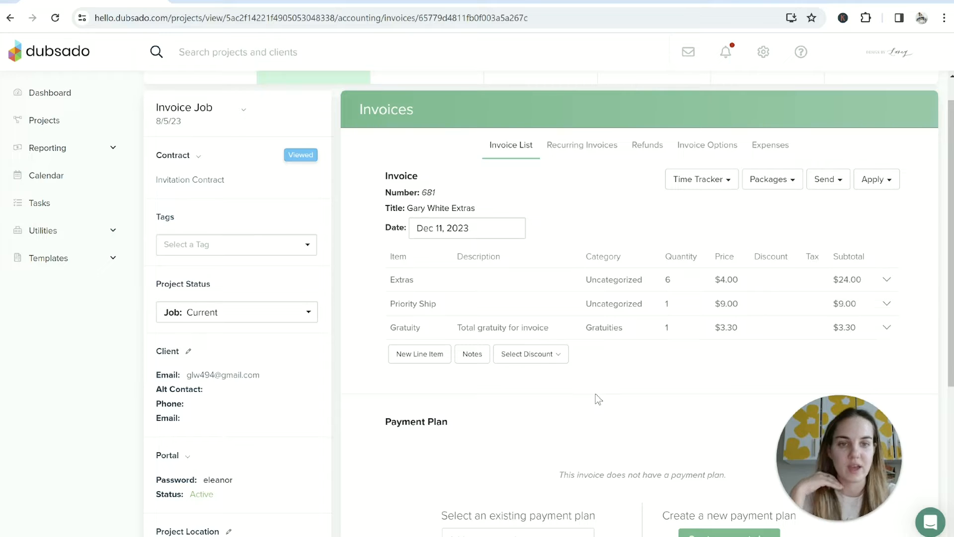
pyautogui.scroll(1, 596, 395)
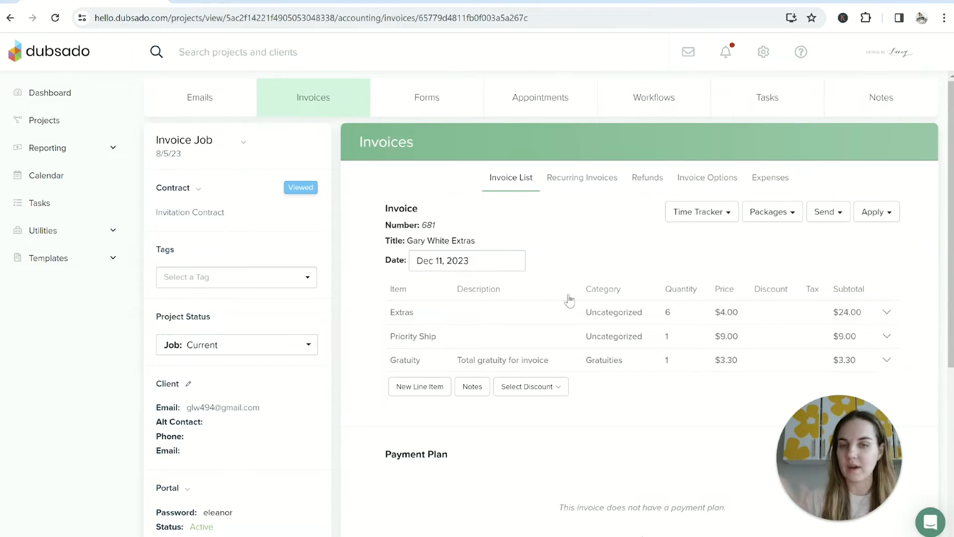
# - Search the project's new-form choices for "proposa" and select Custom Invitation Proposal for preview
pyautogui.click(412, 97)
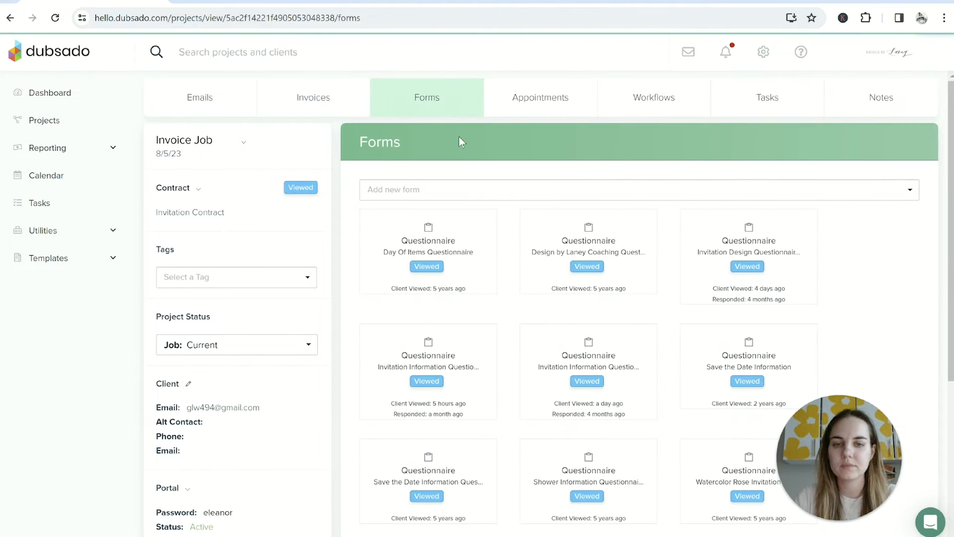
pyautogui.click(472, 193)
pyautogui.write('propsal')
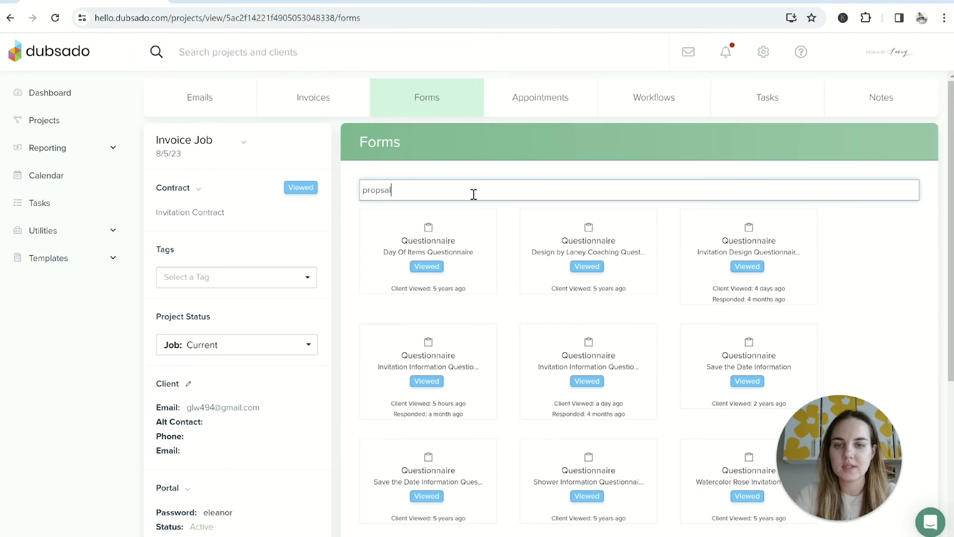
pyautogui.press('BackSpace')
pyautogui.press('BackSpace')
pyautogui.press('BackSpace')
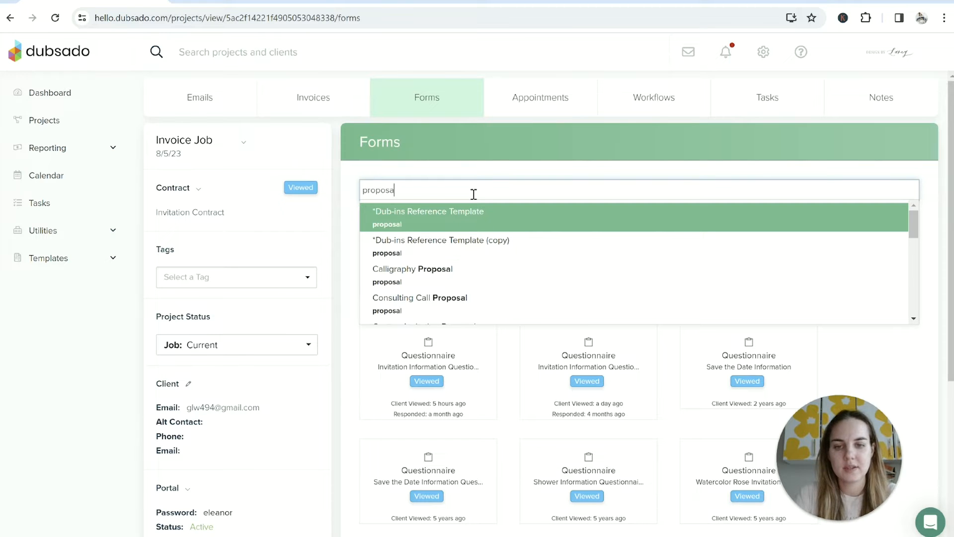
pyautogui.scroll(-3, 473, 241)
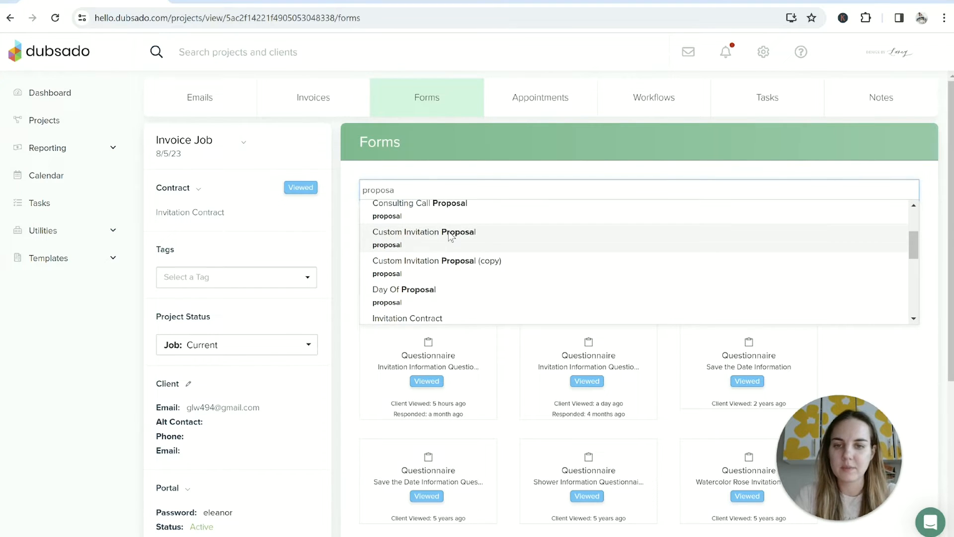
pyautogui.click(450, 236)
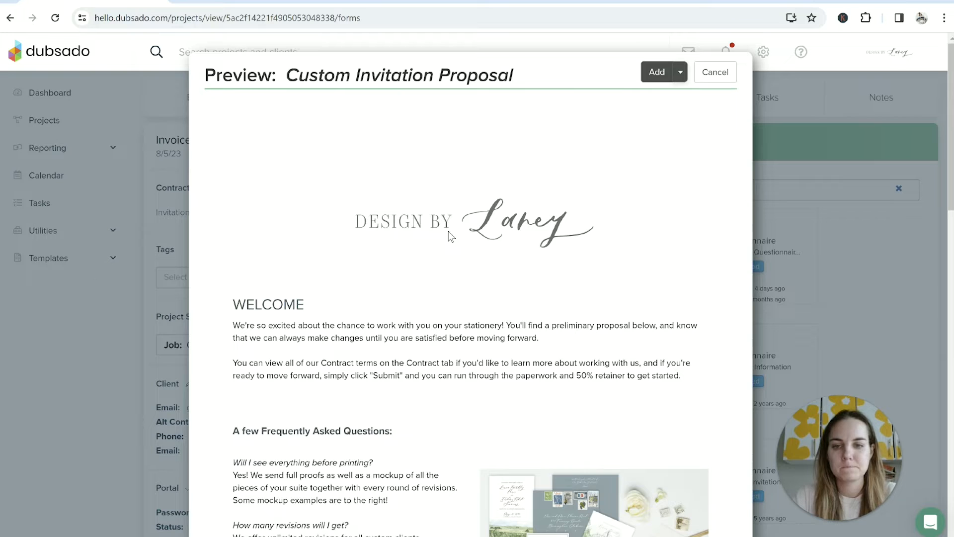
# - Review the Custom Invitation Proposal preview, checking the wedding/due date, invoice item table and total in its PROPOSAL section
pyautogui.scroll(-3, 440, 401)
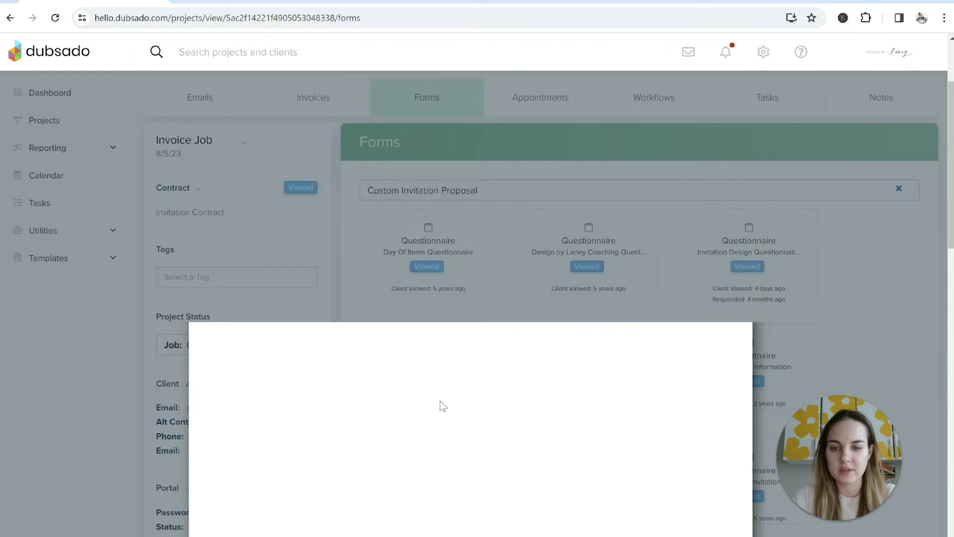
pyautogui.scroll(-5, 443, 406)
pyautogui.scroll(-5, 546, 388)
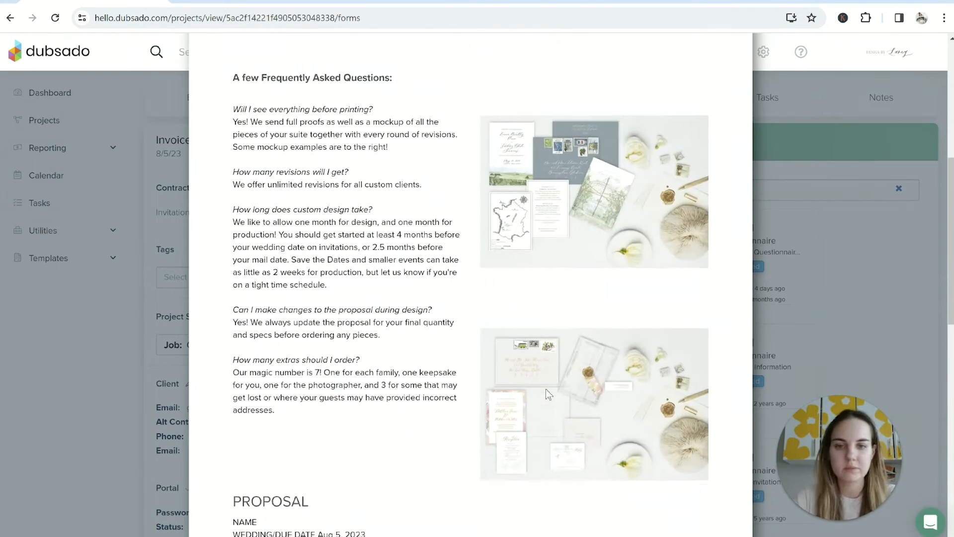
pyautogui.scroll(-1, 547, 394)
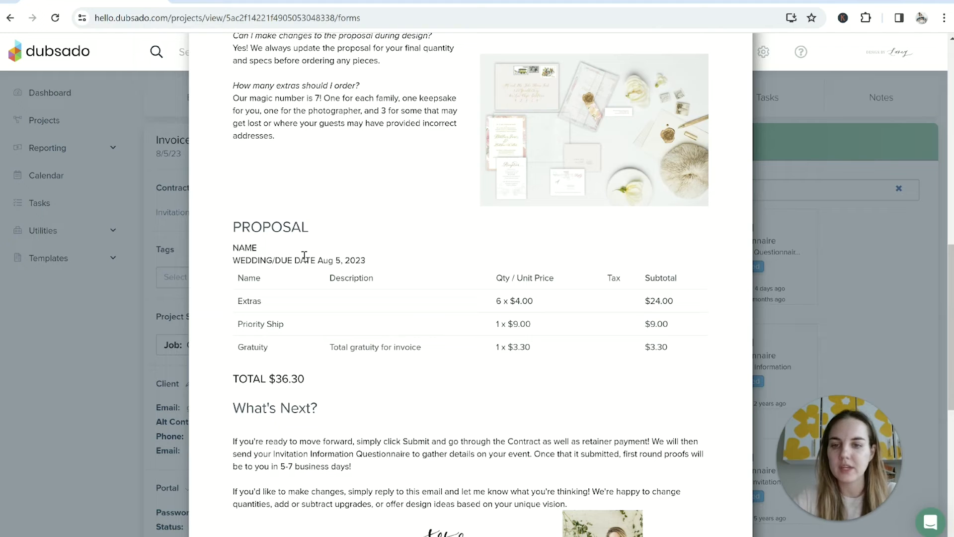
pyautogui.moveTo(319, 259); pyautogui.dragTo(371, 258)
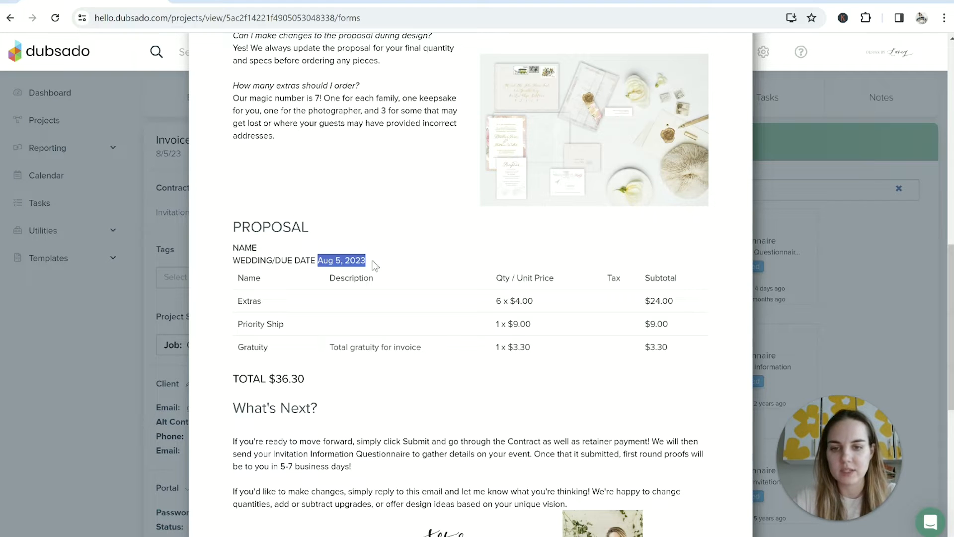
pyautogui.click(373, 268)
pyautogui.scroll(-1, 373, 265)
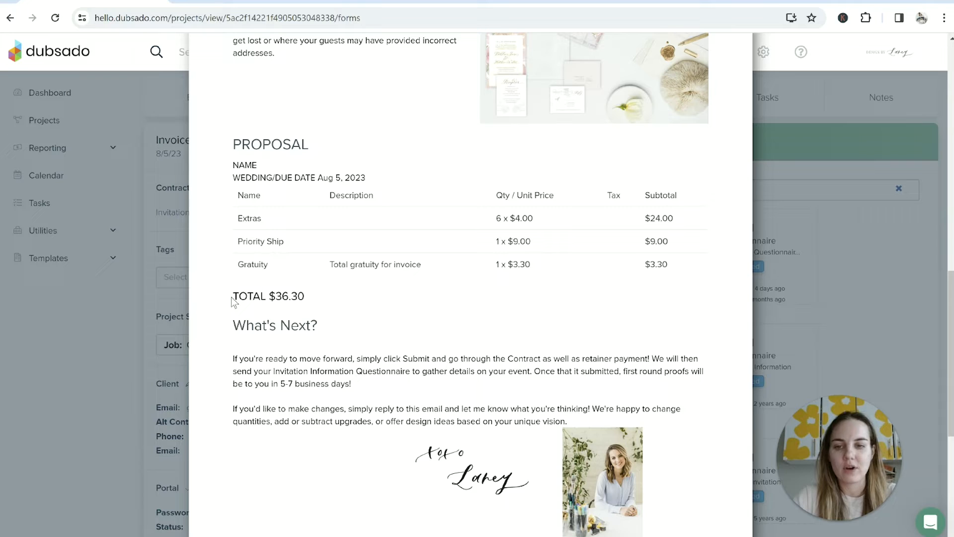
# - Examine the rest of the proposal preview, including the TOTAL line, welcome and FAQ text, What's Next? and NEXT STEPS sections
pyautogui.moveTo(233, 302); pyautogui.dragTo(325, 302)
pyautogui.click(325, 302)
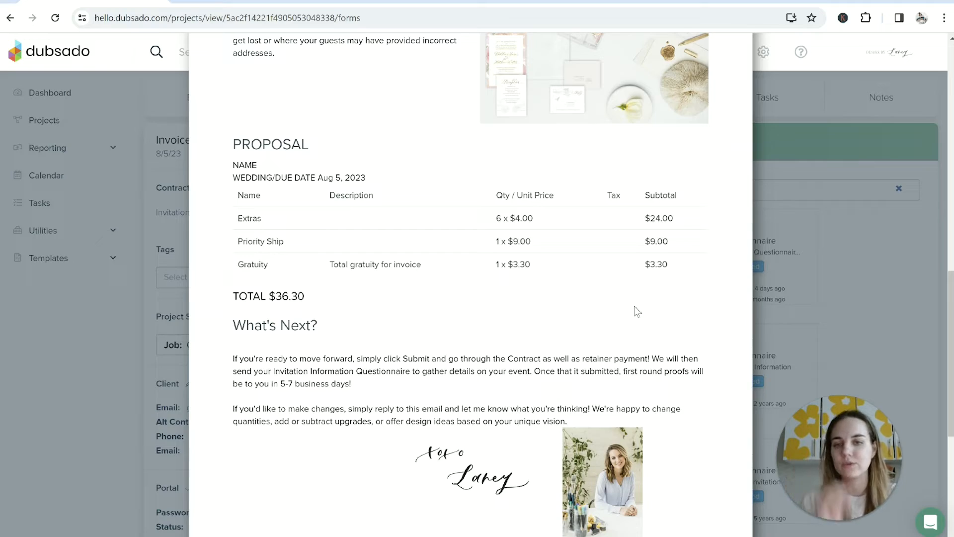
pyautogui.scroll(10, 634, 305)
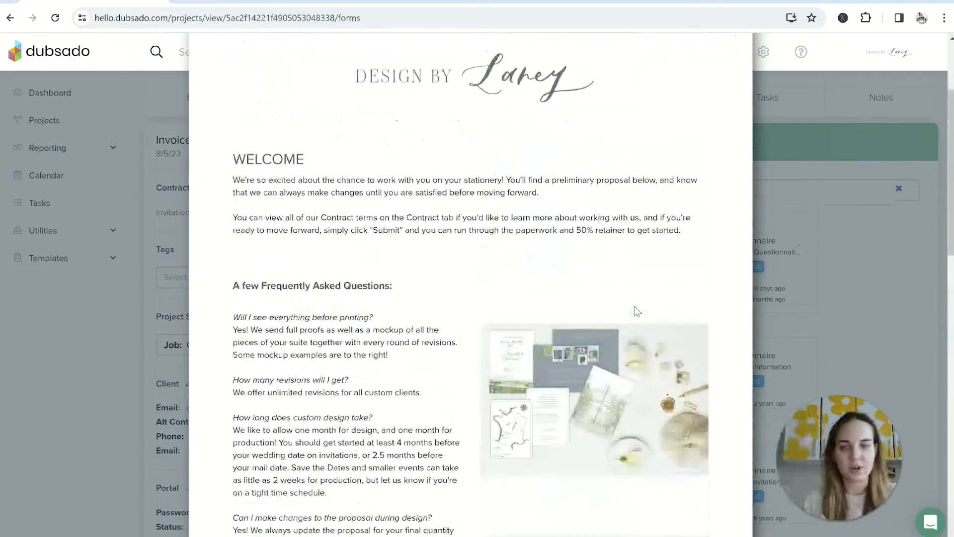
pyautogui.scroll(-12, 635, 309)
pyautogui.scroll(4, 635, 310)
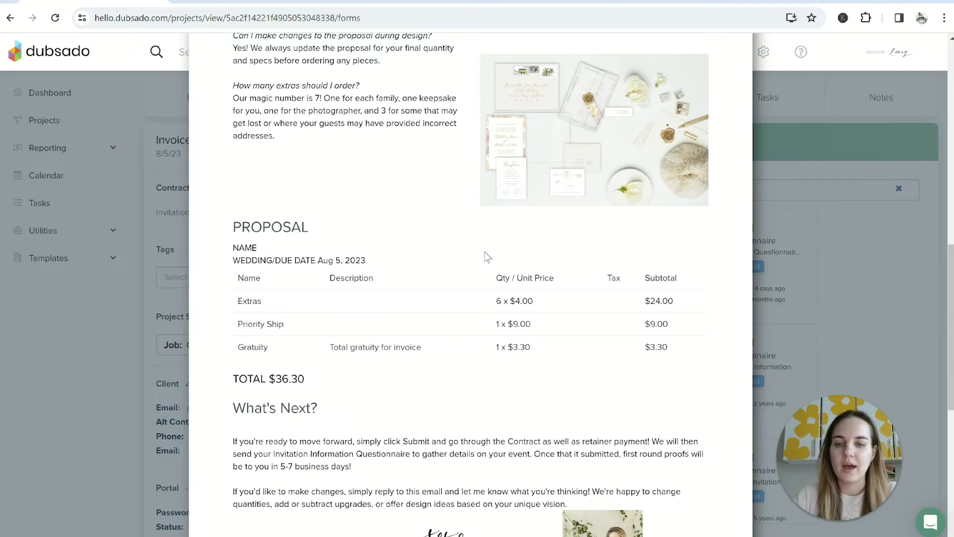
pyautogui.scroll(-2, 486, 256)
pyautogui.scroll(-5, 487, 256)
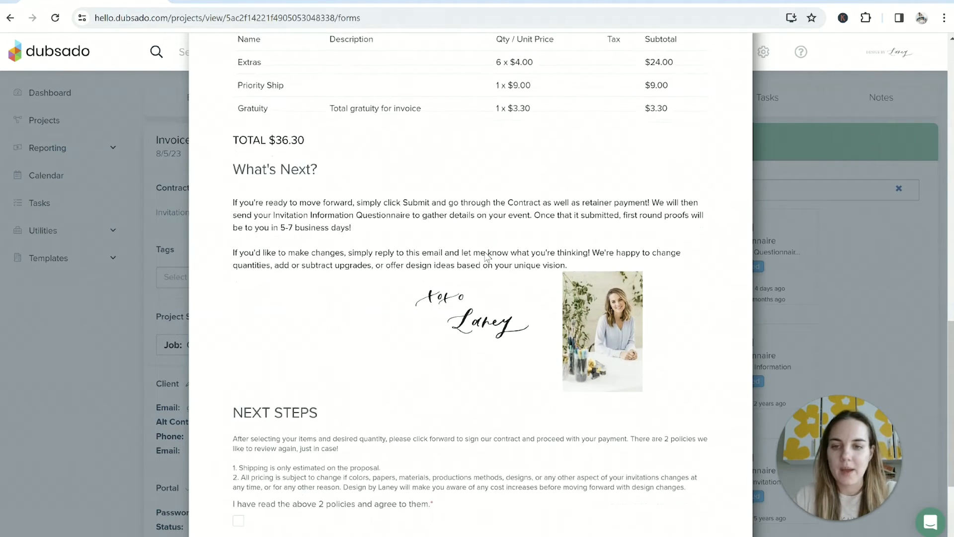
pyautogui.scroll(1, 574, 346)
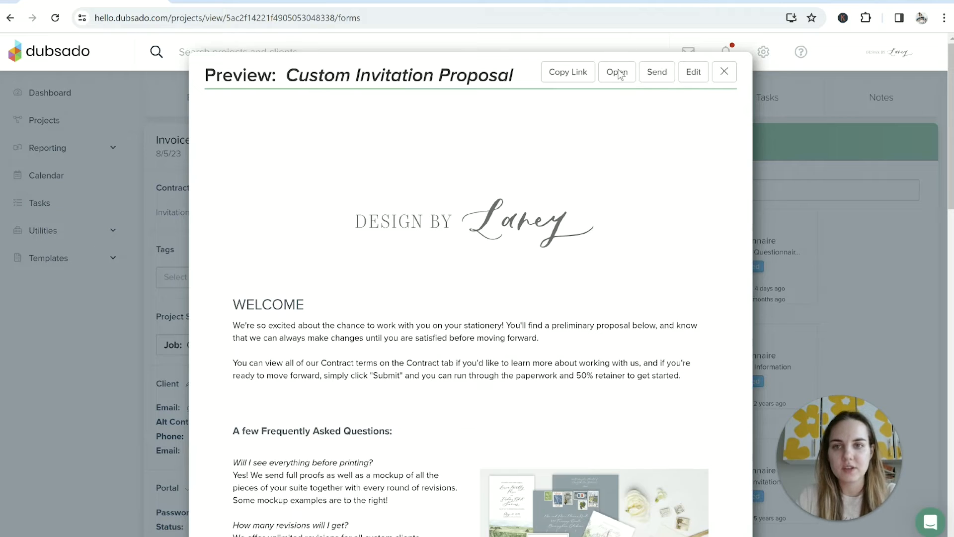
# - Open the proposal's client-facing page and review its Proposal part, including the invoice item table and total
pyautogui.click(618, 72)
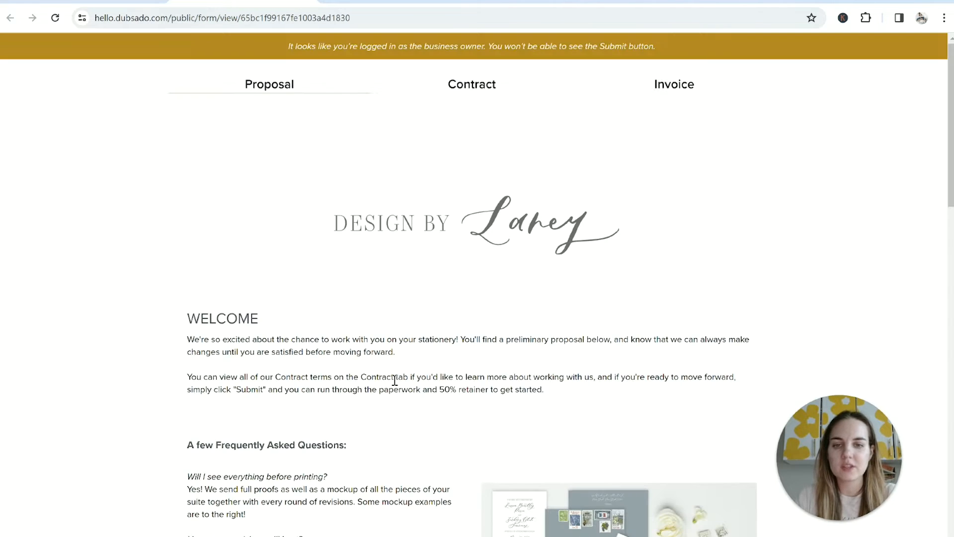
pyautogui.scroll(-15, 394, 380)
pyautogui.scroll(-2, 393, 379)
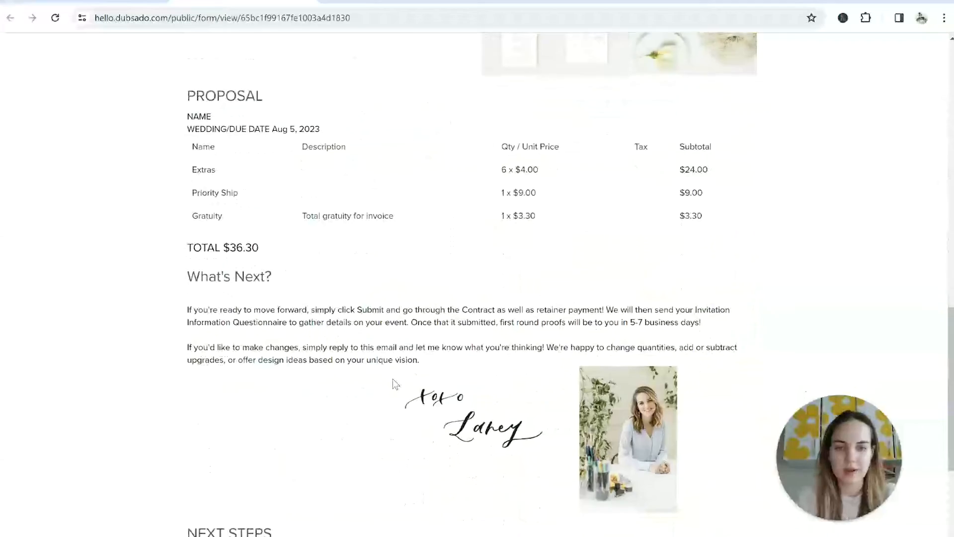
pyautogui.scroll(15, 394, 380)
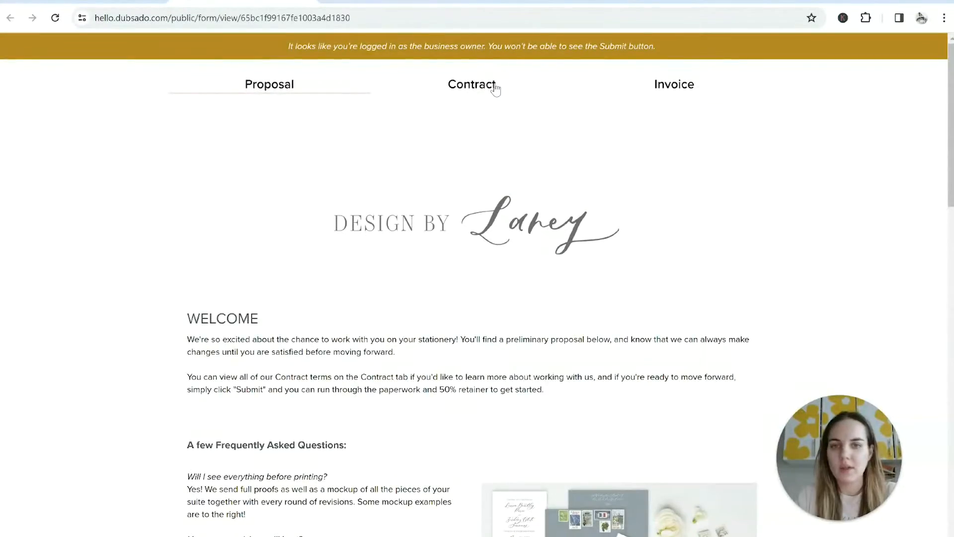
# - Review the Invitation Design Contract attached to the client-facing proposal
pyautogui.click(495, 88)
pyautogui.scroll(-8, 494, 276)
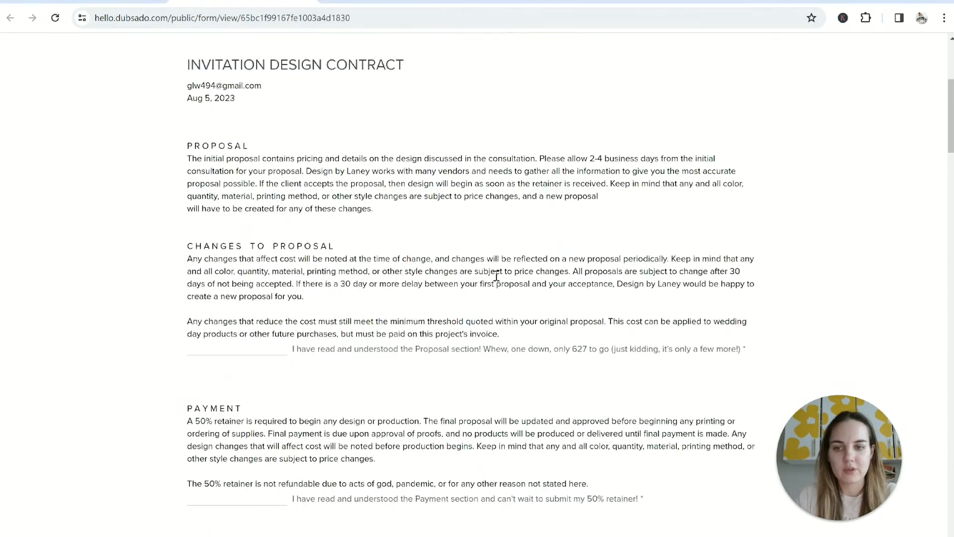
pyautogui.scroll(-6, 496, 279)
pyautogui.scroll(15, 496, 276)
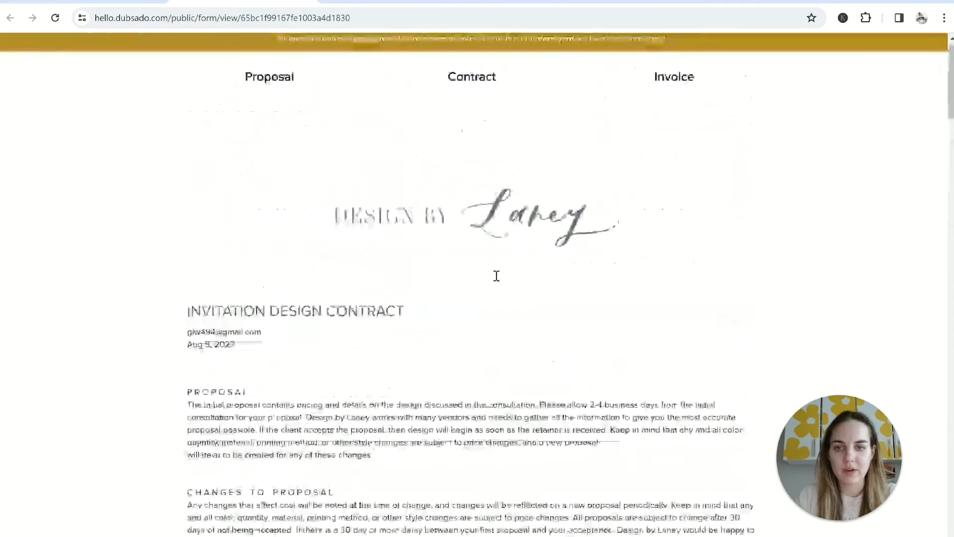
# - Review the invoice attached to the client-facing proposal, checking its line items, payment plan and totals
pyautogui.click(688, 90)
pyautogui.scroll(-3, 473, 320)
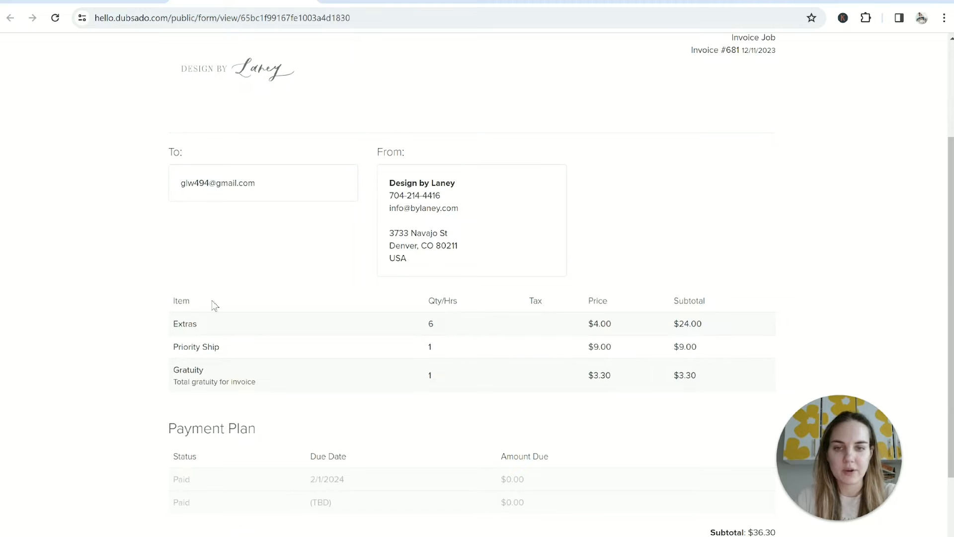
pyautogui.scroll(-2, 356, 422)
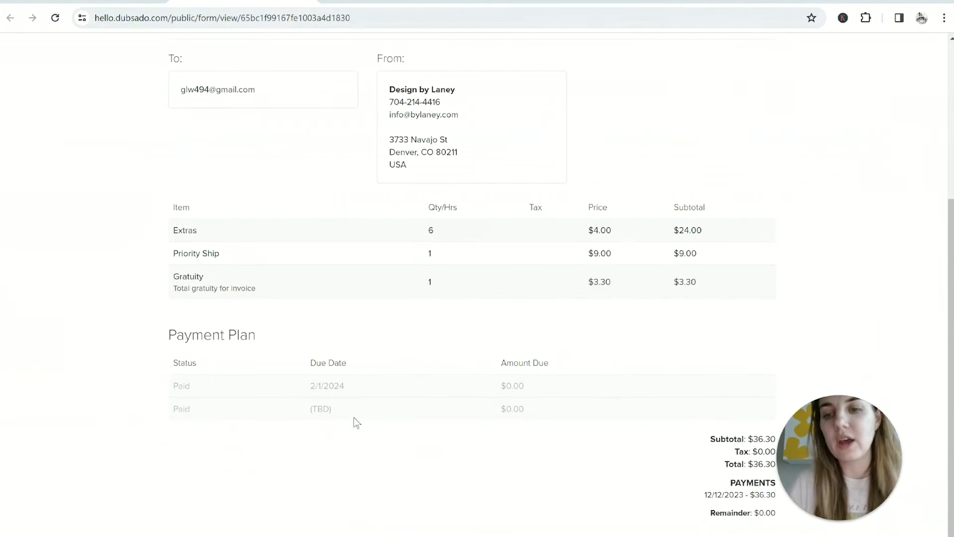
pyautogui.scroll(5, 528, 192)
pyautogui.scroll(-4, 531, 191)
pyautogui.scroll(-1, 531, 191)
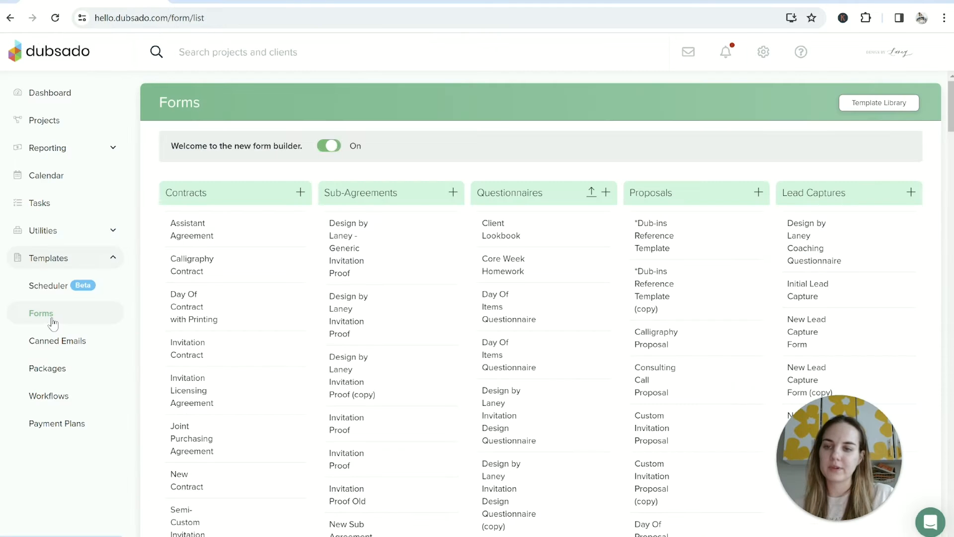
# - Open the Custom Invitation Proposal form template for editing at its PROPOSAL section
pyautogui.scroll(-1, 690, 302)
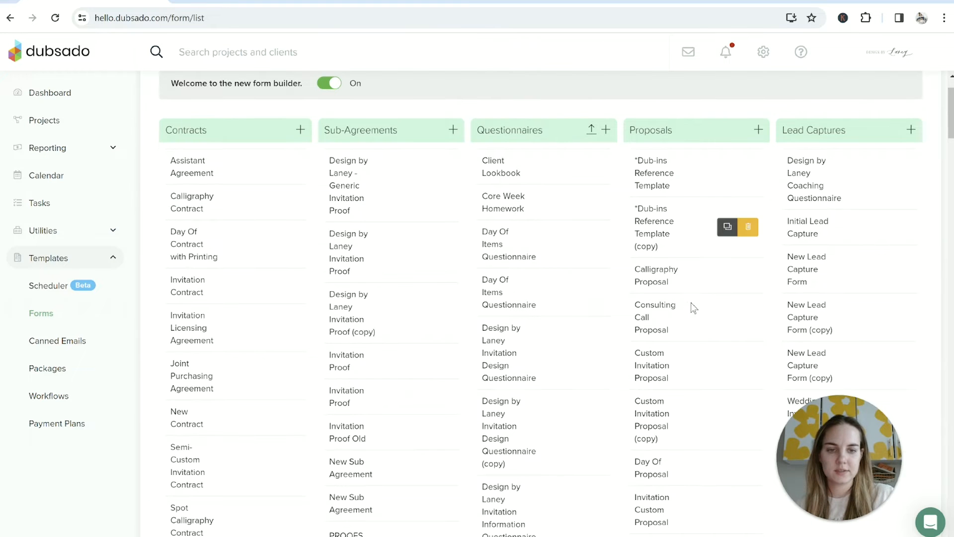
pyautogui.click(662, 371)
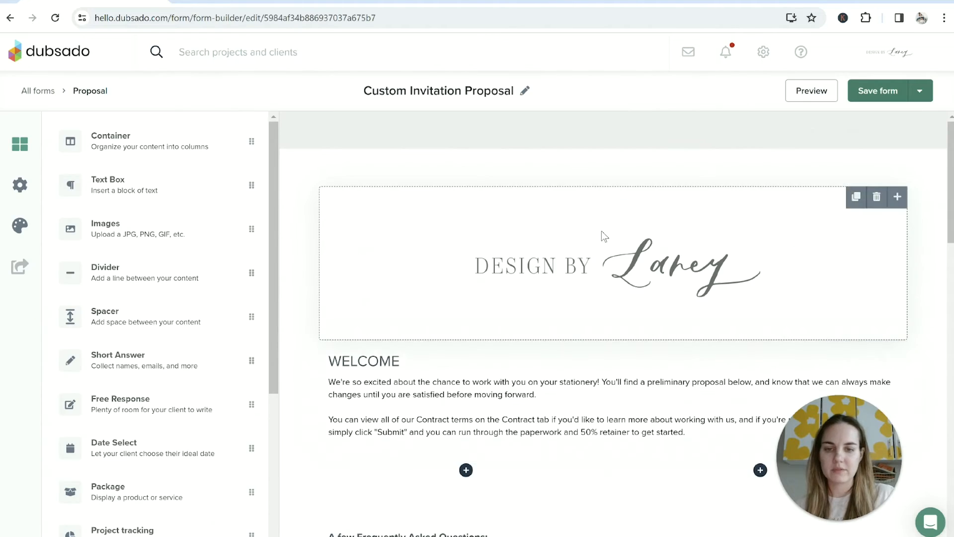
pyautogui.scroll(-5, 601, 231)
pyautogui.scroll(-10, 601, 231)
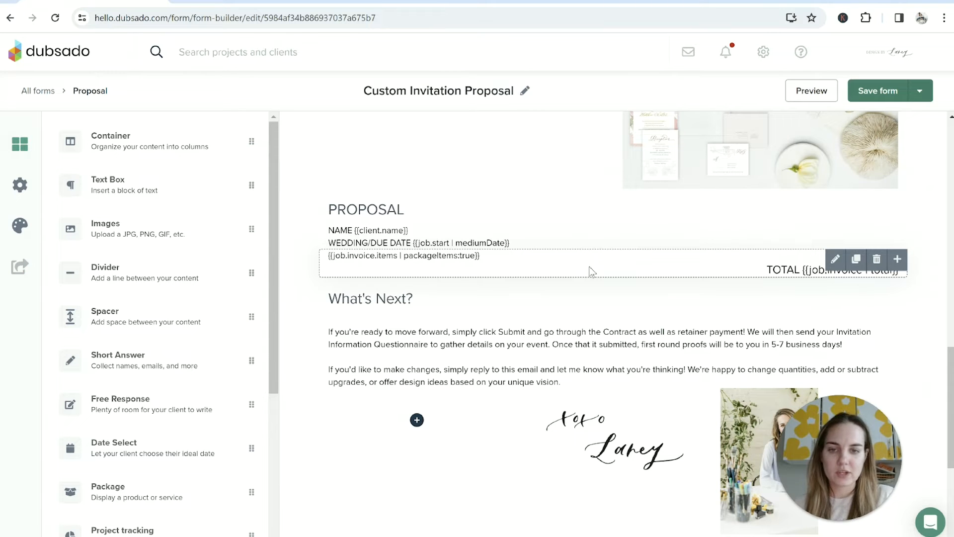
# - Add a text box between the TOTAL block and What's Next?, and clear its placeholder heading and paragraph
pyautogui.moveTo(103, 179); pyautogui.dragTo(322, 300)
pyautogui.tripleClick(410, 318)
pyautogui.moveTo(378, 345); pyautogui.dragTo(310, 303)
pyautogui.click(311, 303)
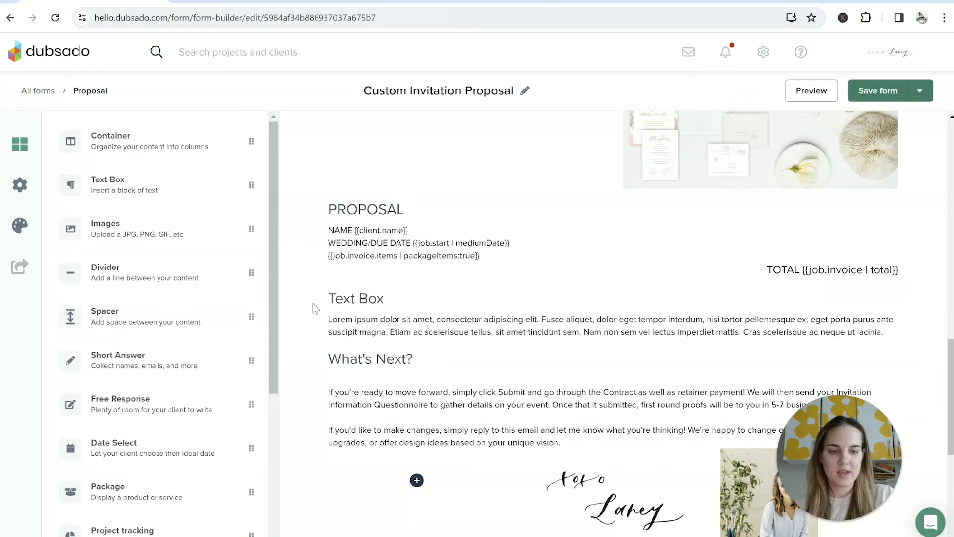
pyautogui.tripleClick(357, 300)
pyautogui.moveTo(358, 300); pyautogui.dragTo(371, 342)
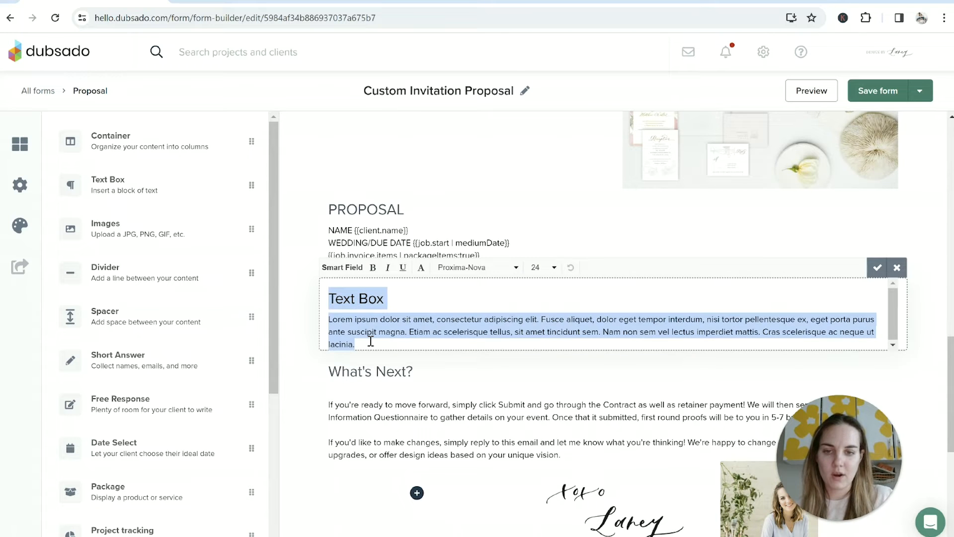
pyautogui.press('BackSpace')
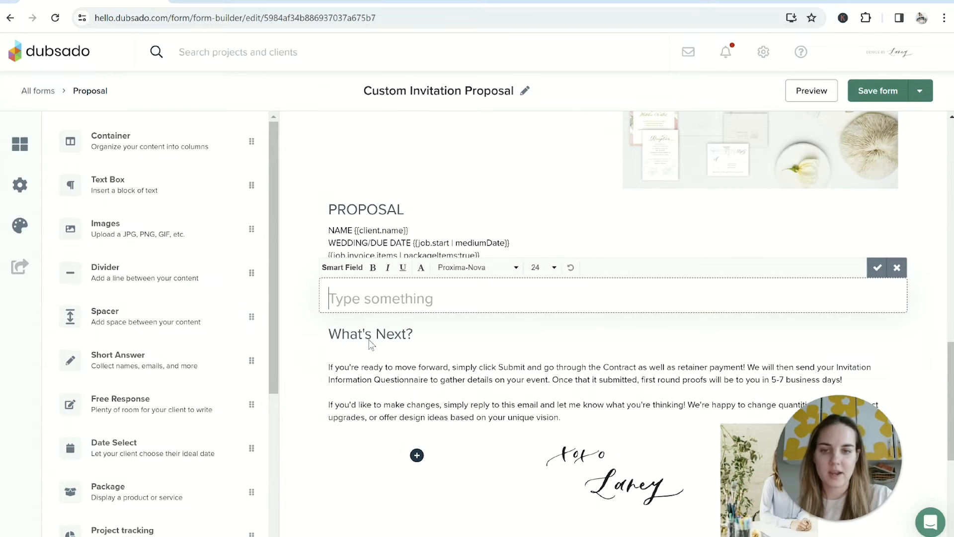
# - Insert the Invoice Item Names smart field in the empty text box
pyautogui.click(350, 270)
pyautogui.click(428, 289)
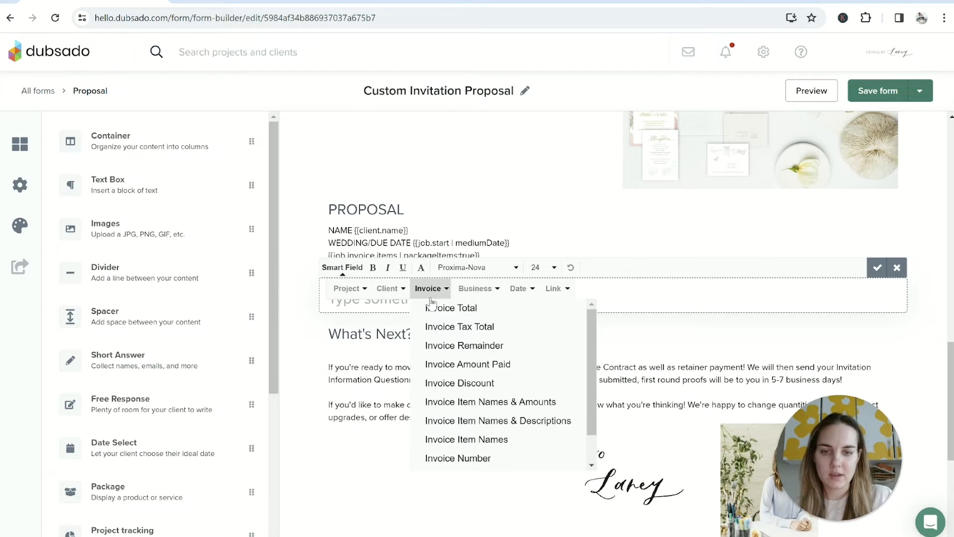
pyautogui.scroll(-1, 485, 368)
pyautogui.click(484, 405)
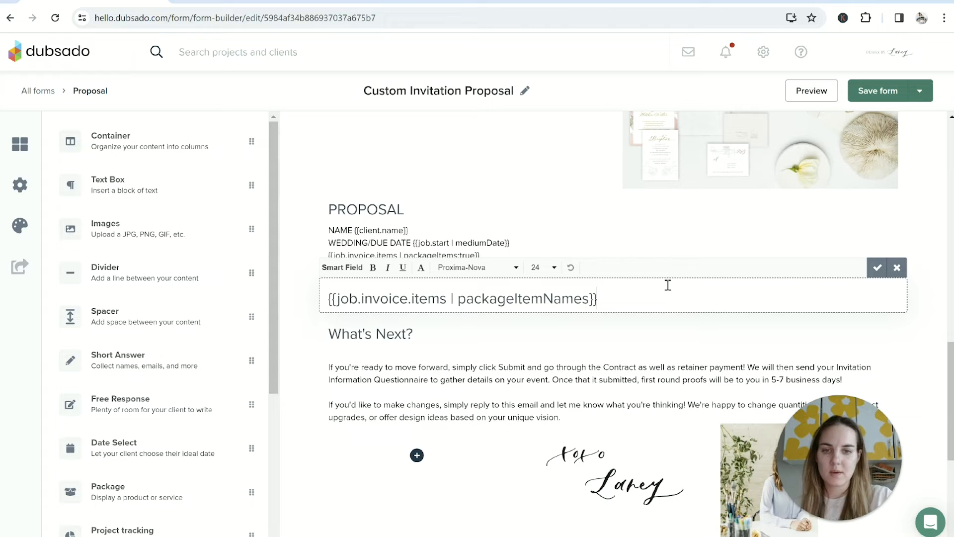
# - Add a "TOTAL" line with the Invoice Total smart field below the item names in the new text box
pyautogui.press('Return')
pyautogui.write('TOTAL')
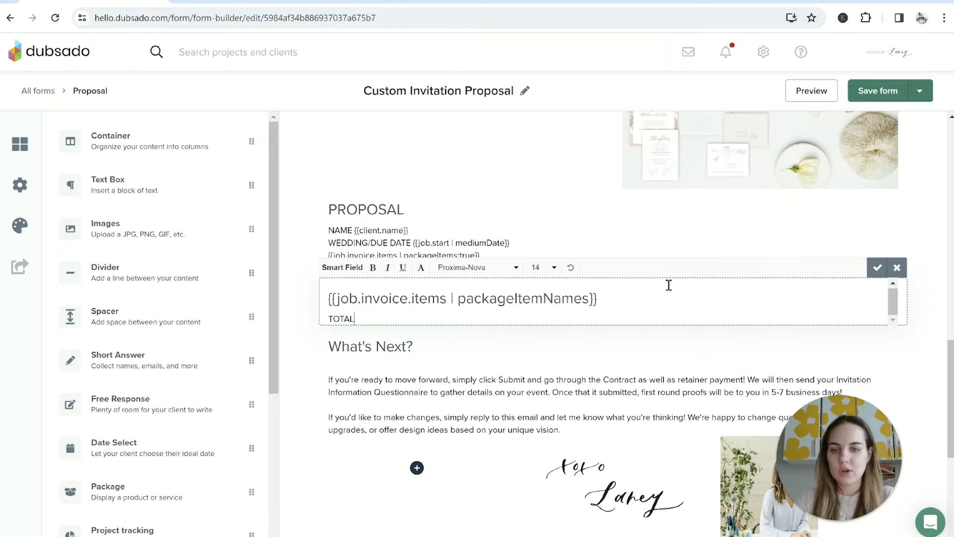
pyautogui.click(342, 267)
pyautogui.click(428, 288)
pyautogui.scroll(2, 497, 348)
pyautogui.click(426, 313)
# - Right-align the TOTAL line in the new text box, and delete the finished box from the proposal
pyautogui.moveTo(426, 319); pyautogui.dragTo(219, 337)
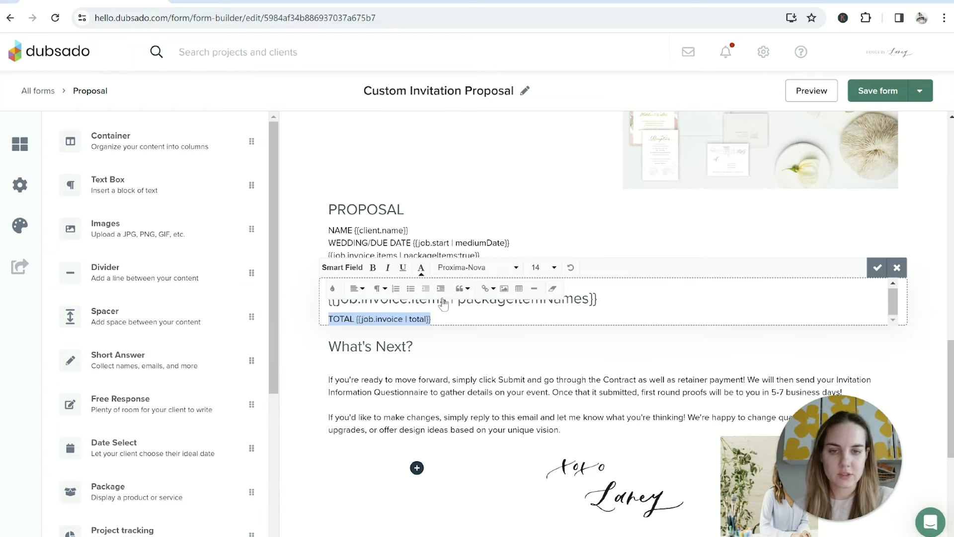
pyautogui.click(357, 289)
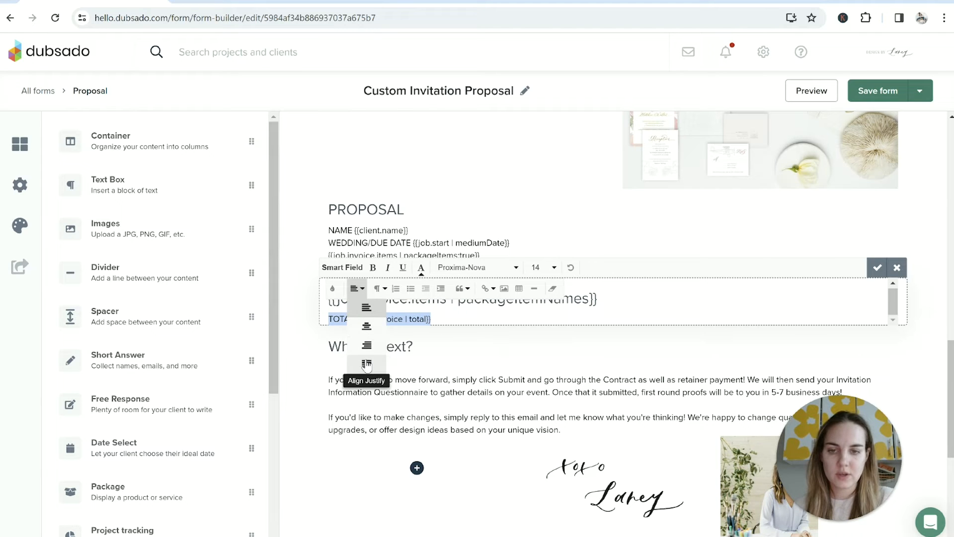
pyautogui.click(367, 345)
pyautogui.click(661, 305)
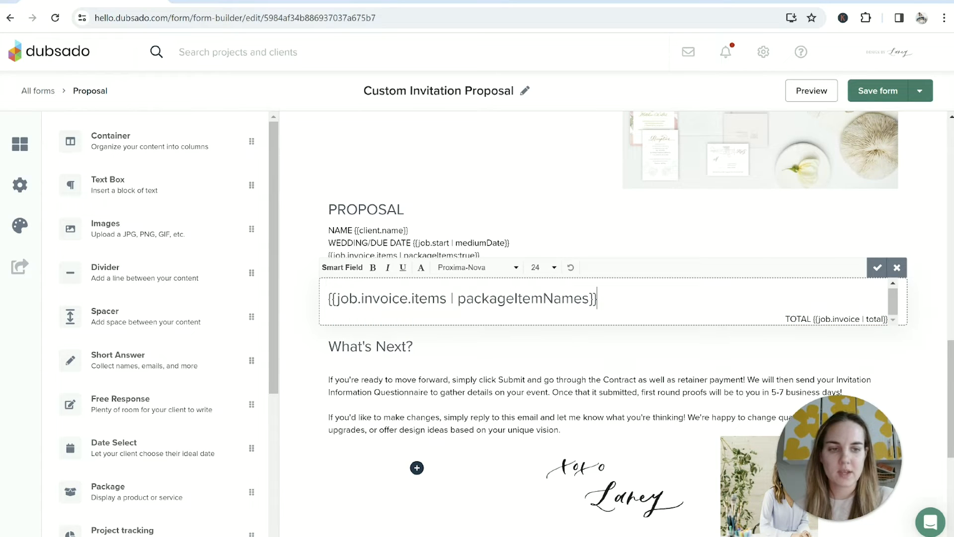
pyautogui.click(878, 268)
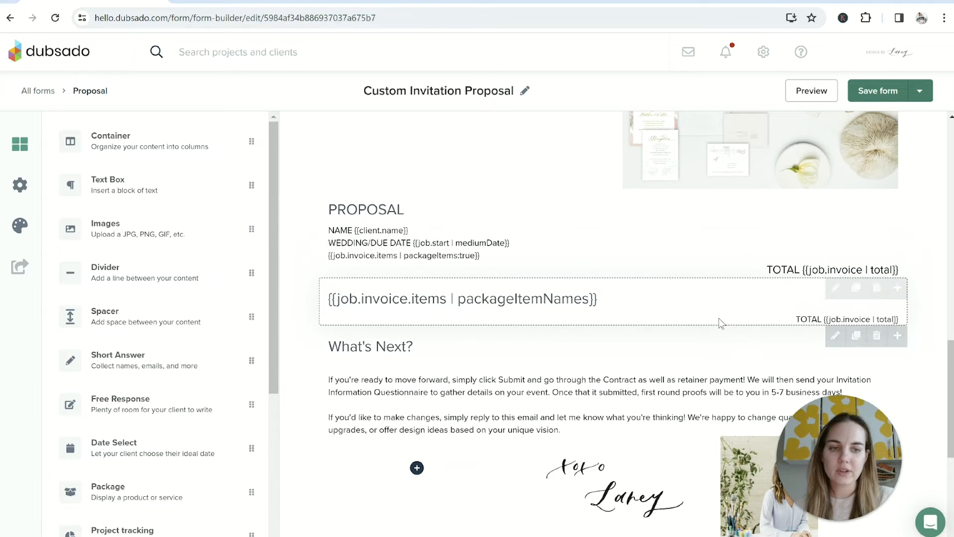
pyautogui.click(876, 288)
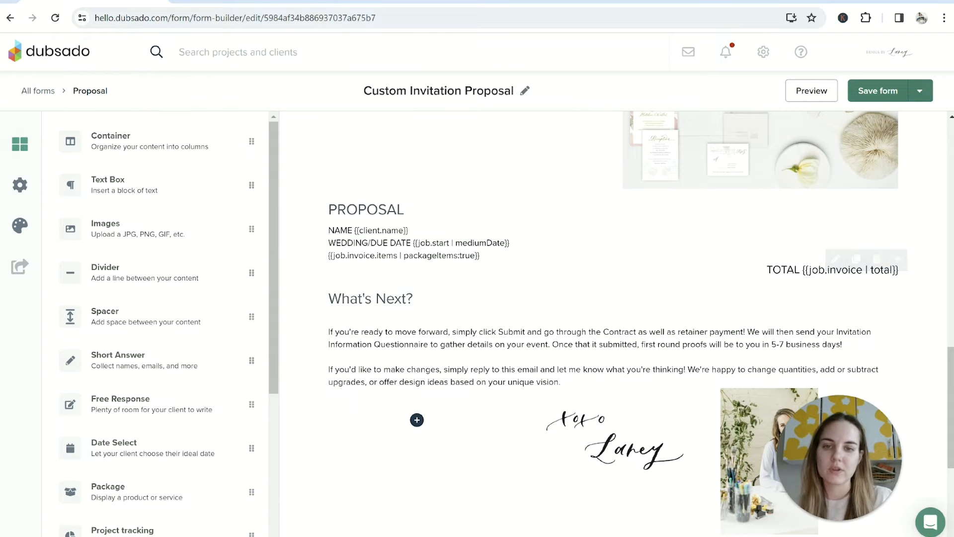
# - Open the proposal's form settings, clear the included contract and choose Invitation Contract again
pyautogui.scroll(3, 621, 338)
pyautogui.scroll(9, 621, 338)
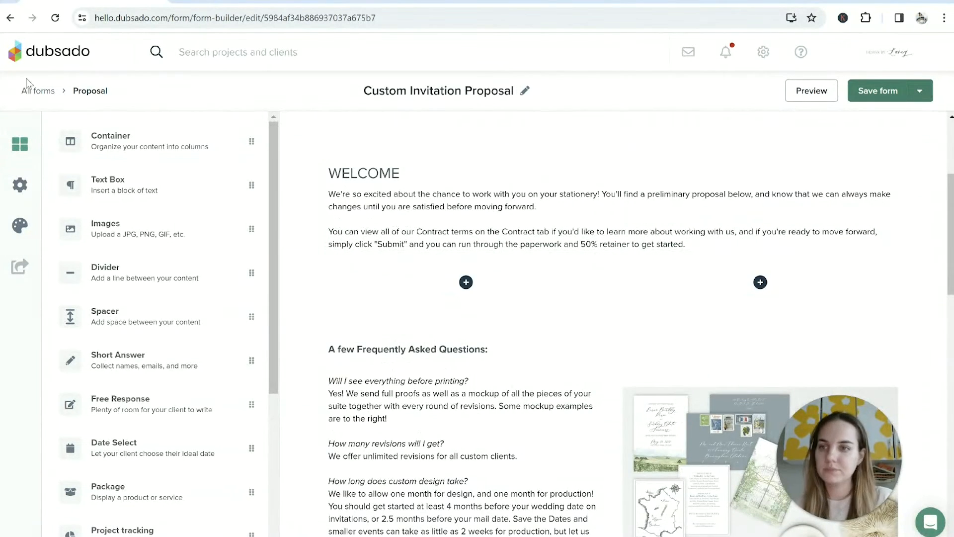
pyautogui.click(19, 185)
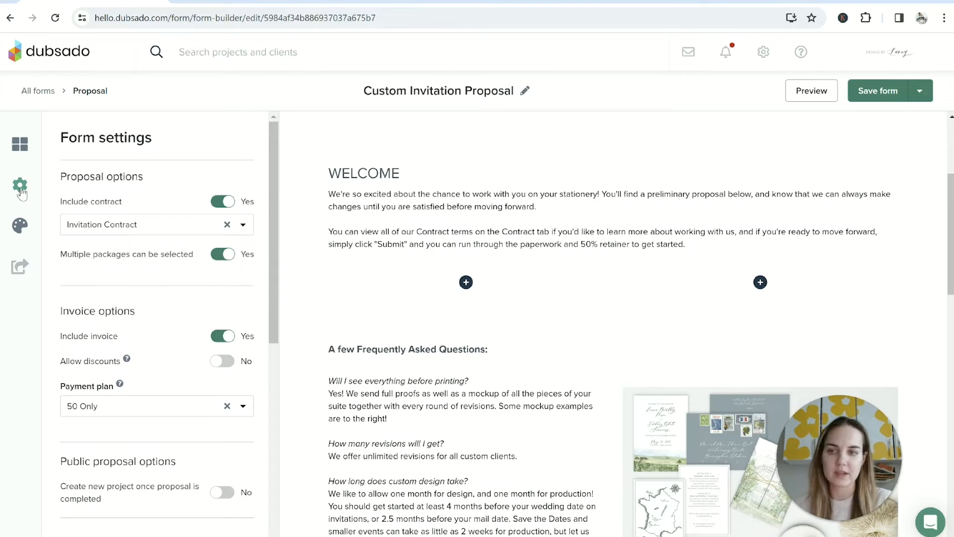
pyautogui.click(228, 224)
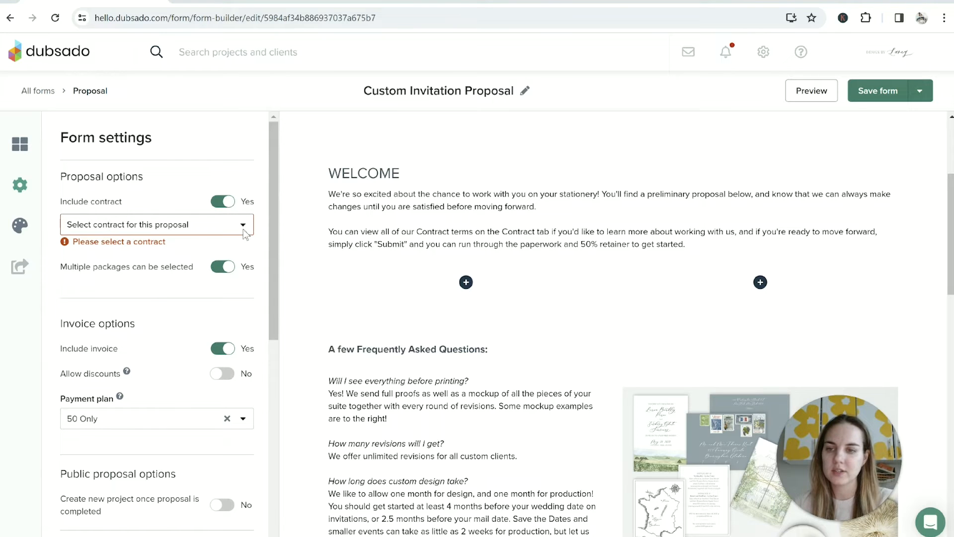
pyautogui.click(149, 227)
pyautogui.scroll(-1, 179, 306)
pyautogui.scroll(1, 180, 312)
pyautogui.click(138, 275)
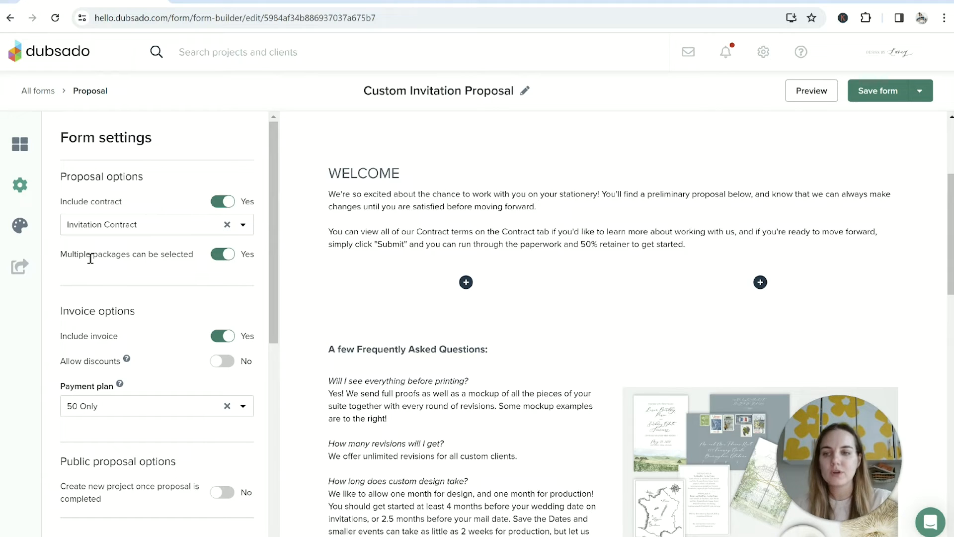
# - Examine the "Multiple packages can be selected" setting in the proposal options
pyautogui.moveTo(91, 254); pyautogui.dragTo(154, 263)
pyautogui.click(182, 258)
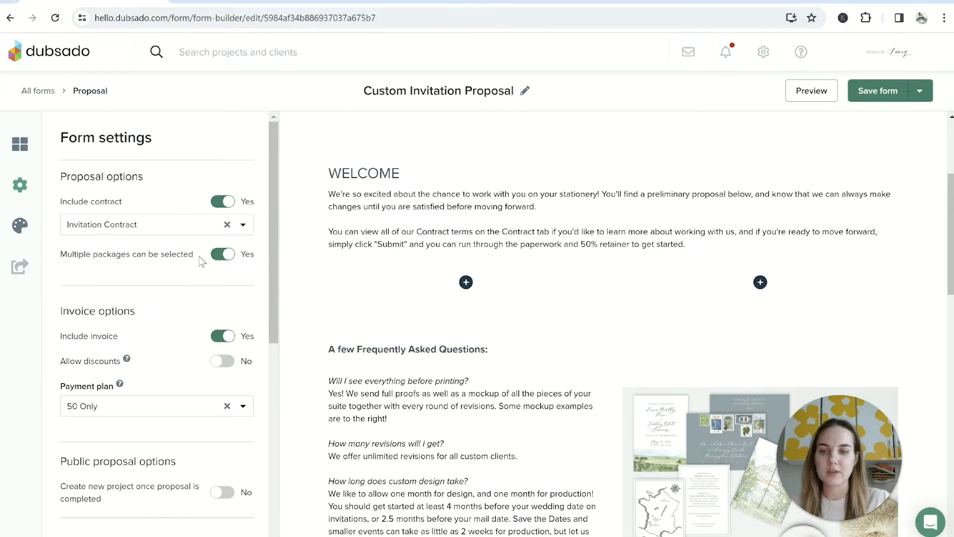
pyautogui.click(232, 256)
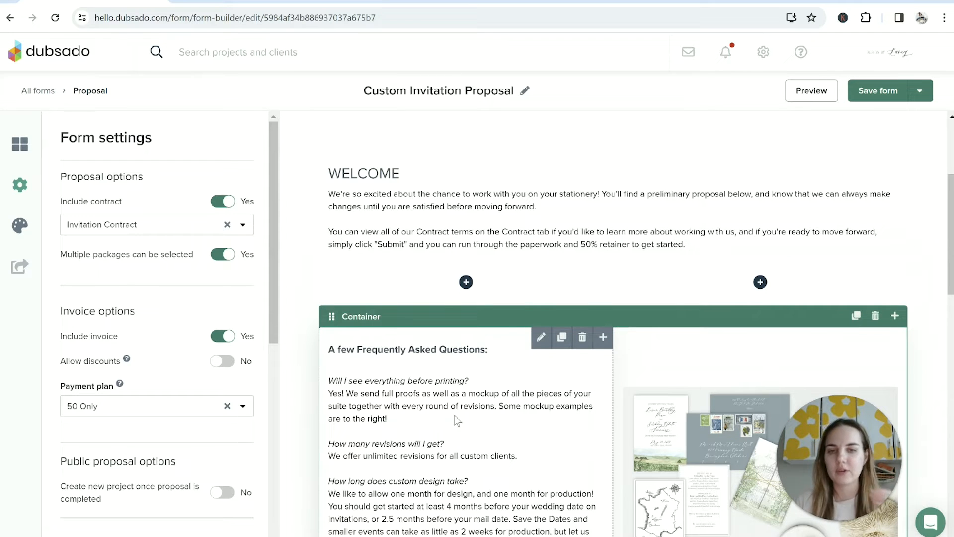
pyautogui.moveTo(55, 255); pyautogui.dragTo(196, 259)
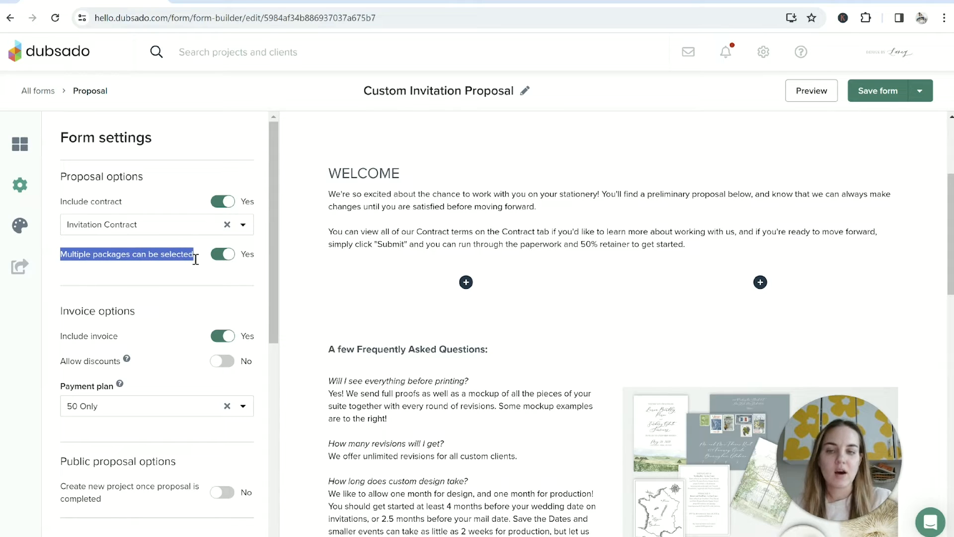
pyautogui.click(196, 259)
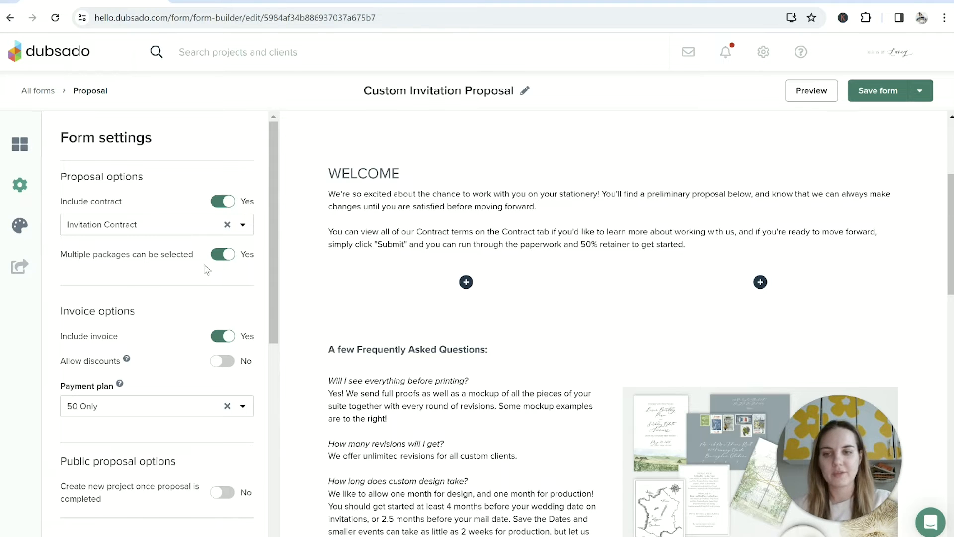
# - Examine the invoice, payment plan, public proposal, general and legacy options in the form settings, along with the proposal's content
pyautogui.scroll(-1, 204, 264)
pyautogui.scroll(-1, 219, 226)
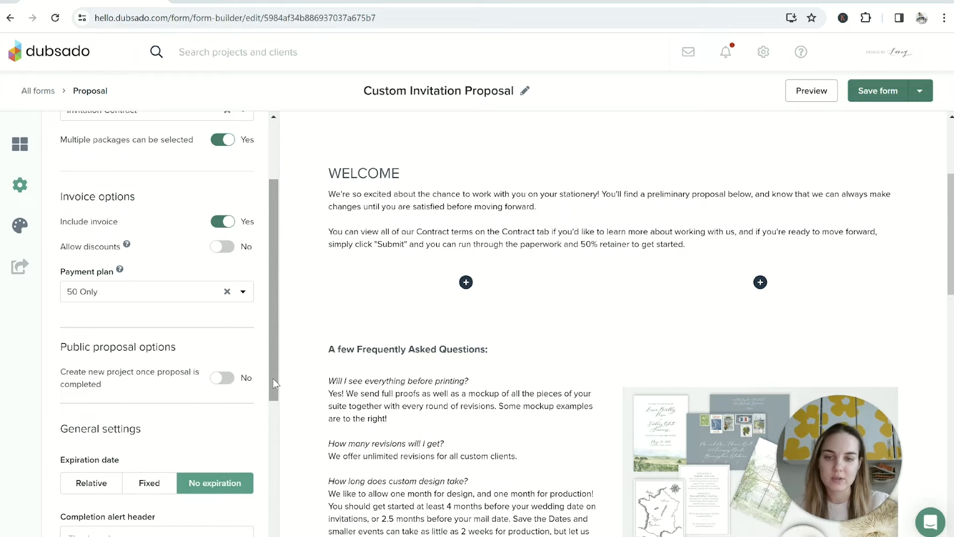
pyautogui.moveTo(276, 382); pyautogui.dragTo(279, 414)
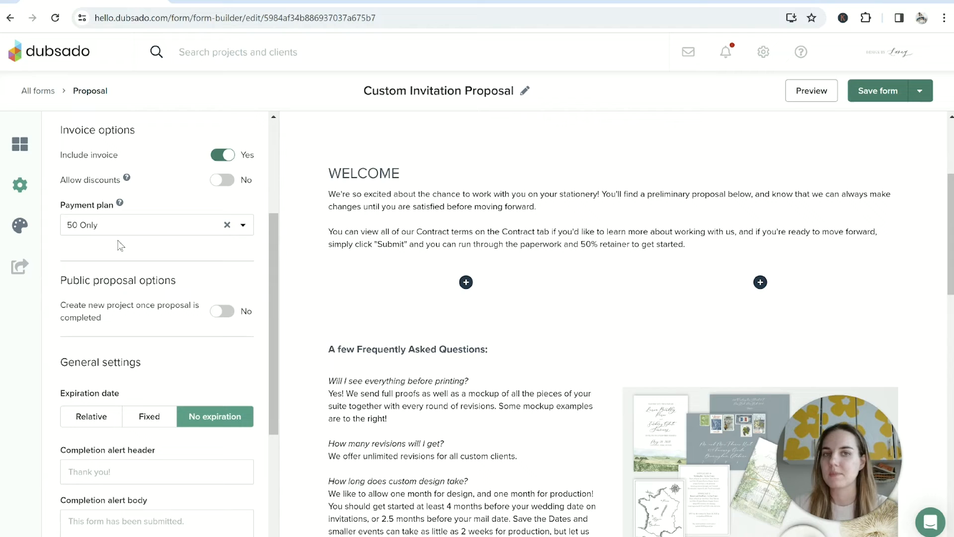
pyautogui.scroll(1, 120, 245)
pyautogui.scroll(-1, 124, 259)
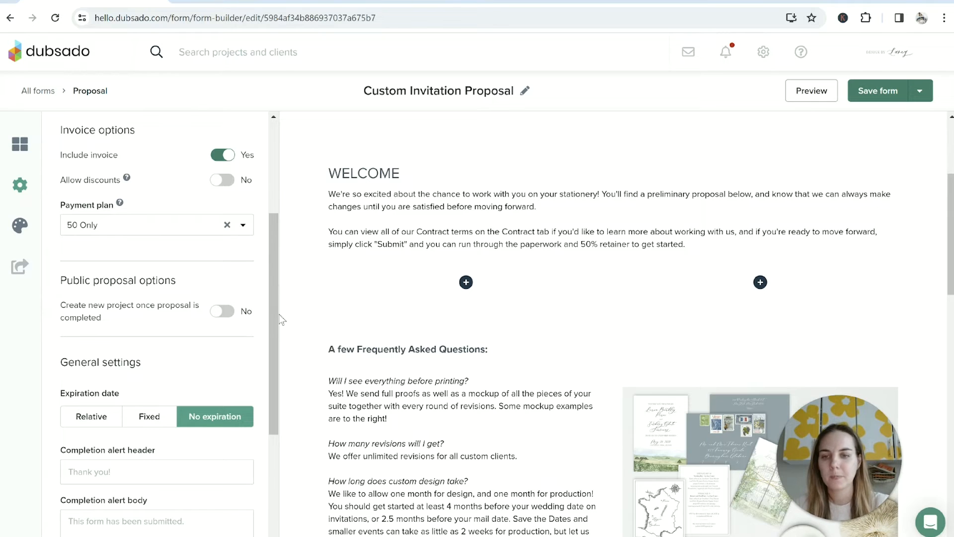
pyautogui.moveTo(270, 367); pyautogui.dragTo(276, 487)
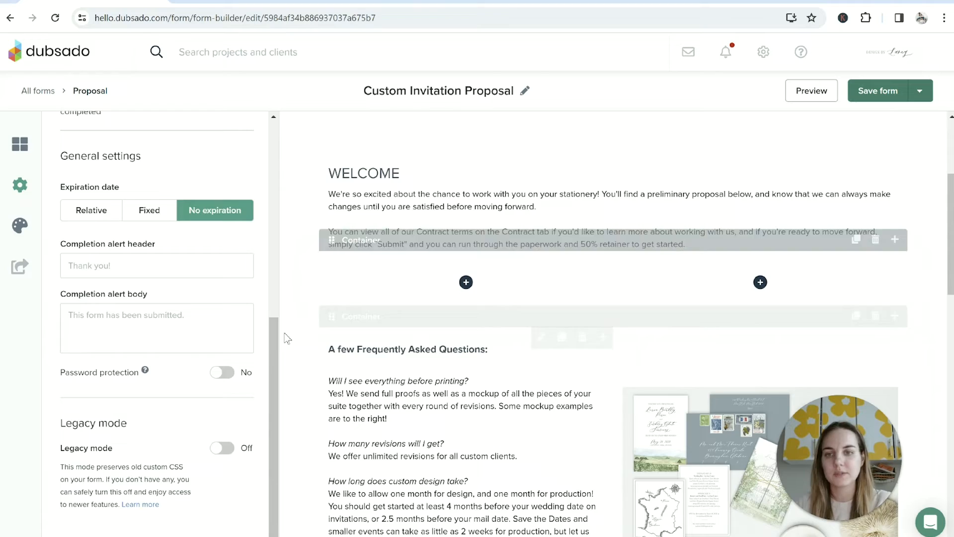
pyautogui.scroll(4, 586, 315)
pyautogui.scroll(-4, 616, 292)
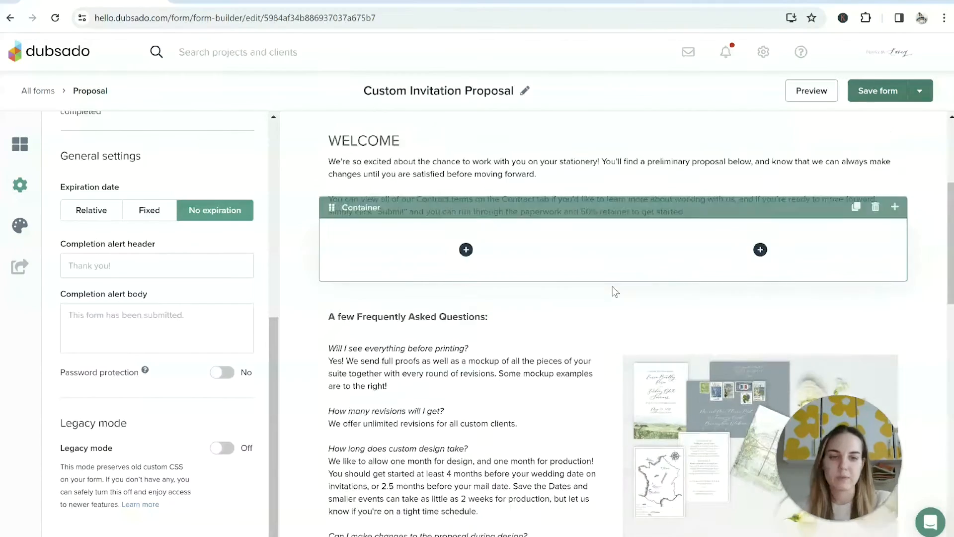
pyautogui.scroll(-10, 615, 292)
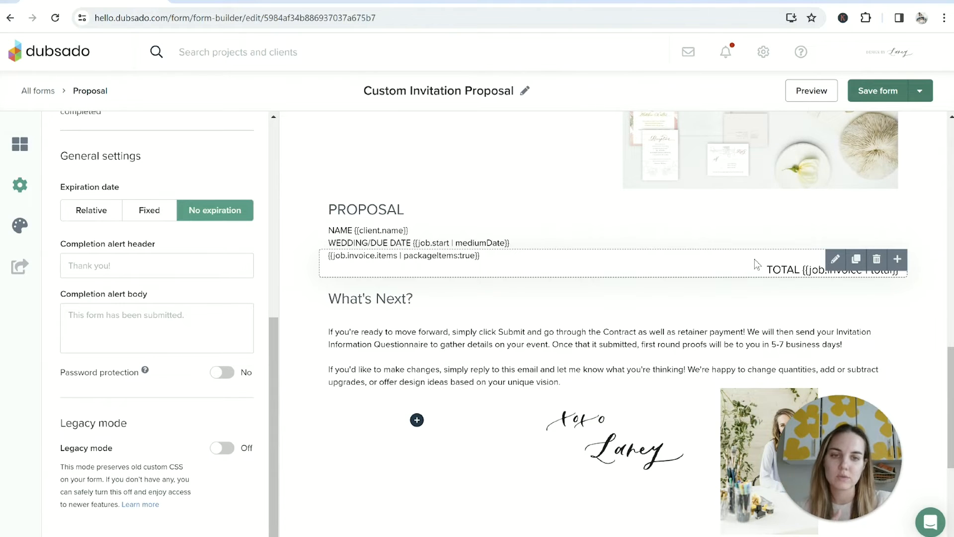
pyautogui.scroll(6, 230, 334)
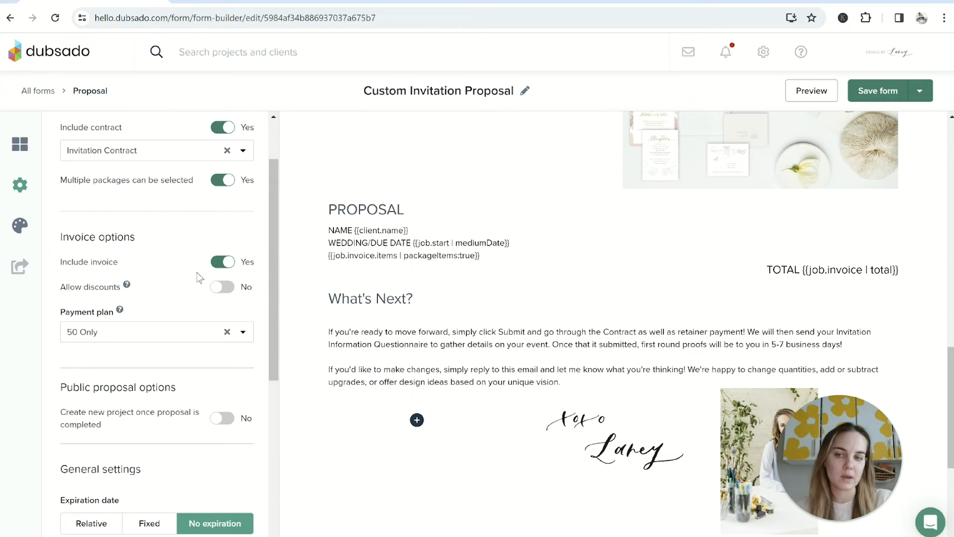
pyautogui.scroll(10, 554, 334)
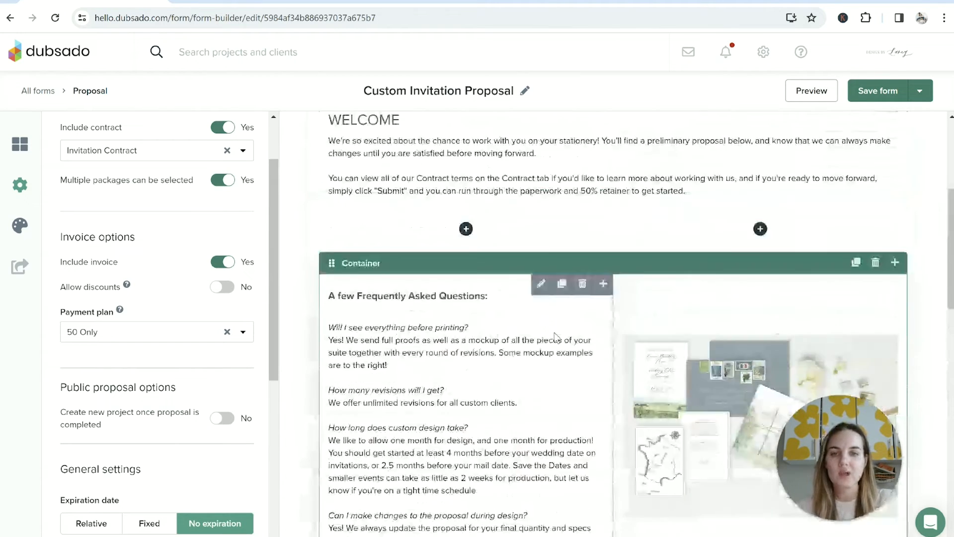
pyautogui.scroll(5, 555, 338)
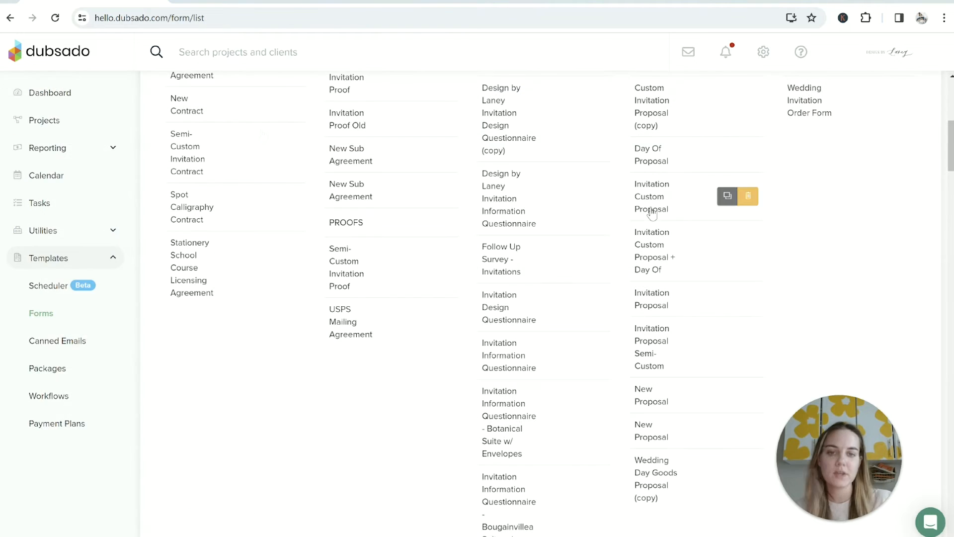
# - Open the Invitation Custom Proposal template from the forms list and review it down to the Design Package - 3 Piece Suite block
pyautogui.click(651, 211)
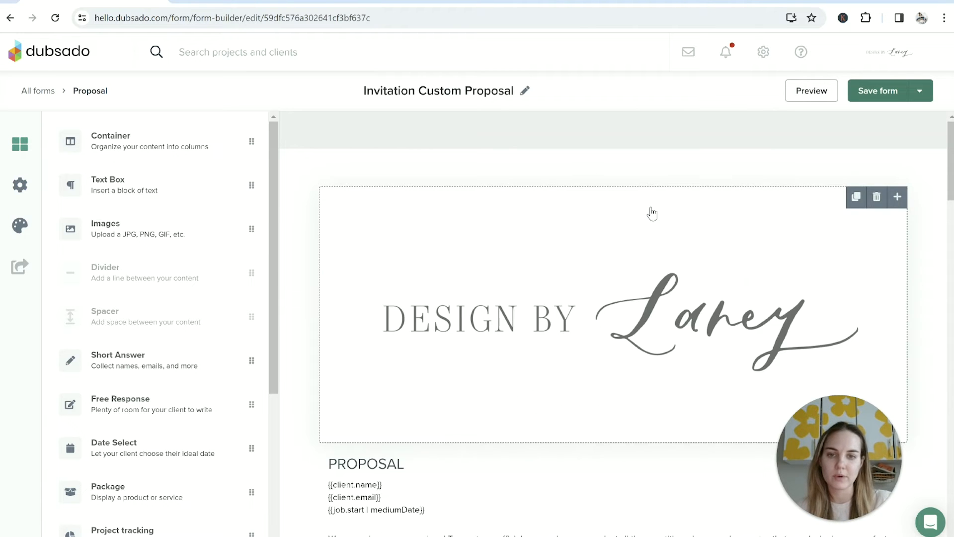
pyautogui.scroll(-1, 656, 279)
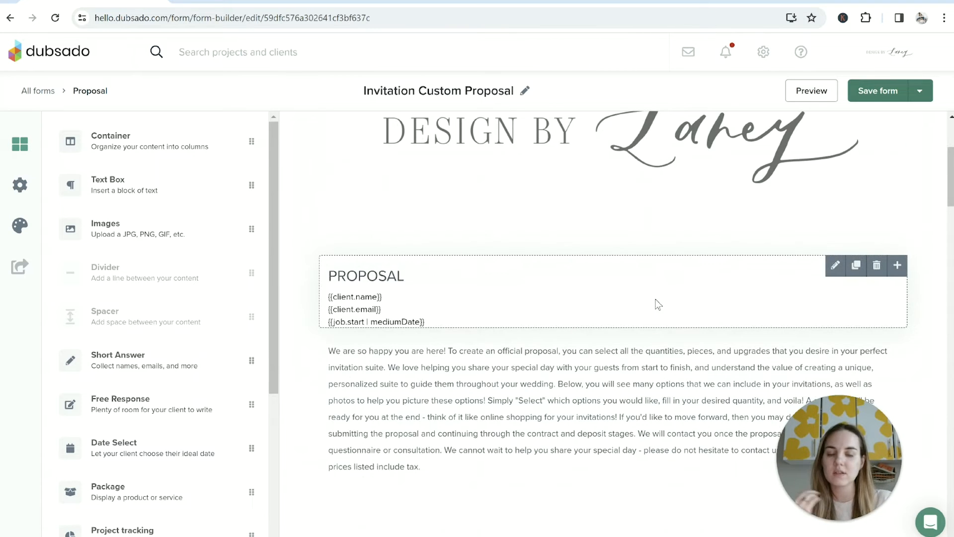
pyautogui.scroll(1, 658, 305)
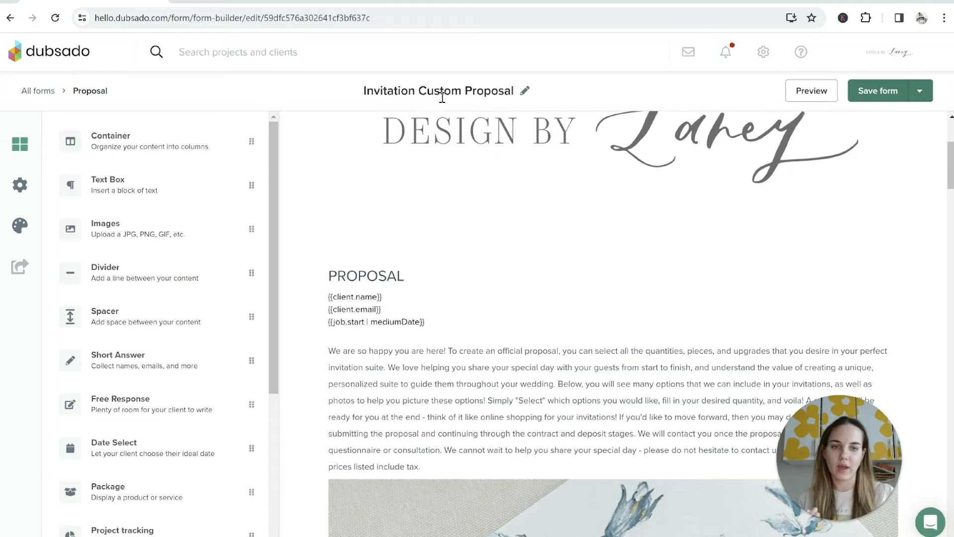
pyautogui.scroll(-10, 658, 315)
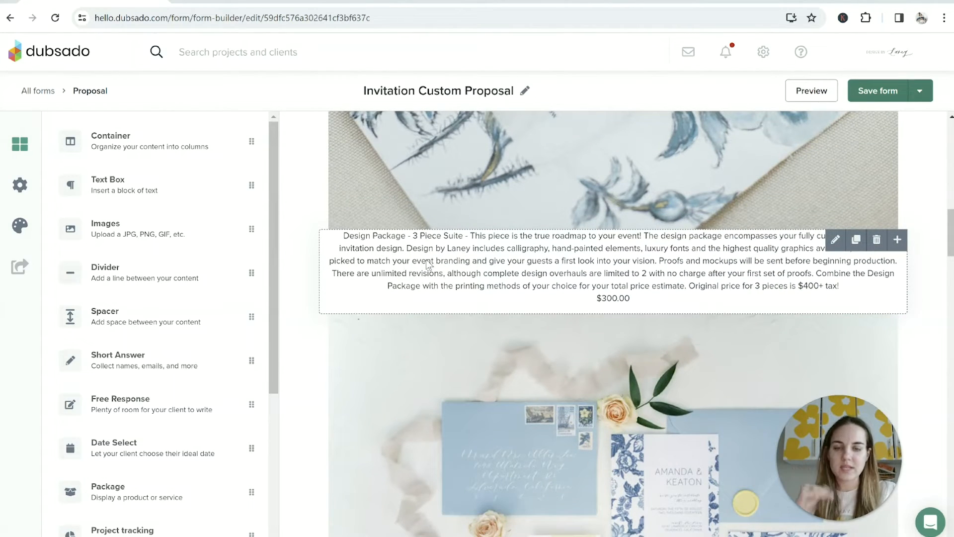
# - Look through the package choices for the 3 Piece Suite block and switch its Pre-selected option off and on again
pyautogui.click(616, 274)
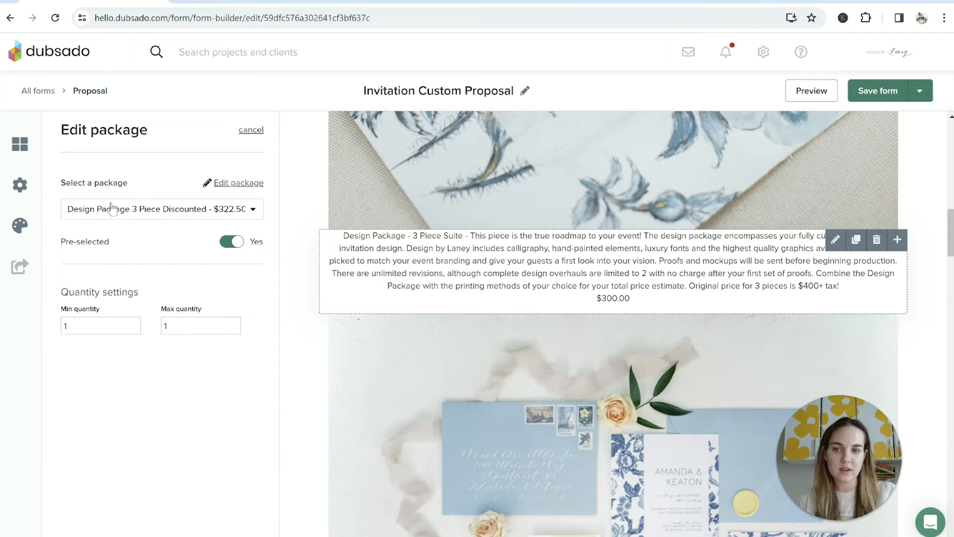
pyautogui.click(132, 206)
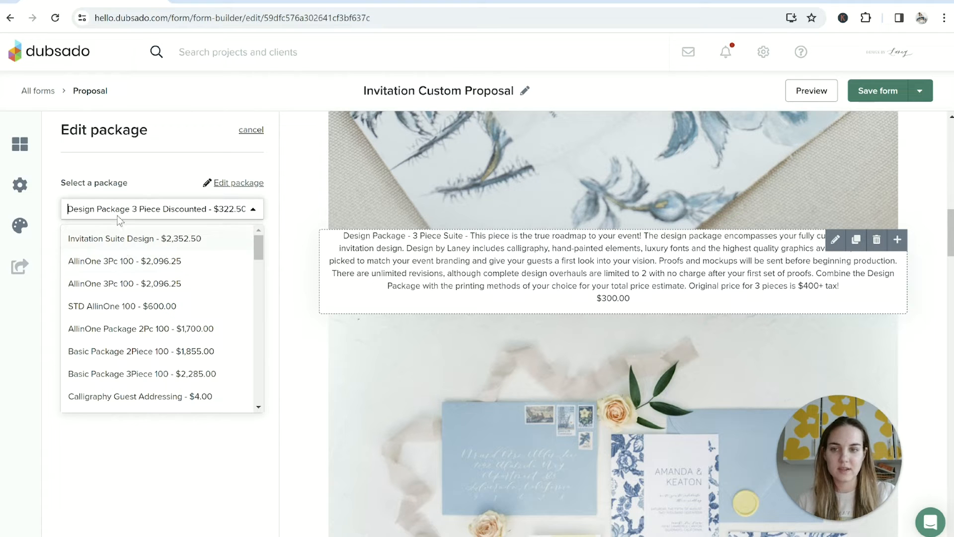
pyautogui.click(133, 180)
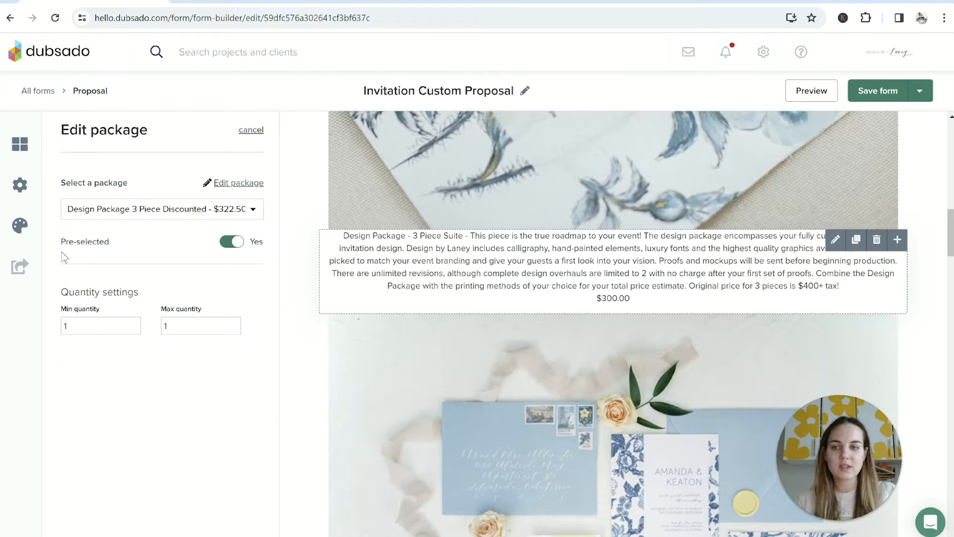
pyautogui.click(236, 243)
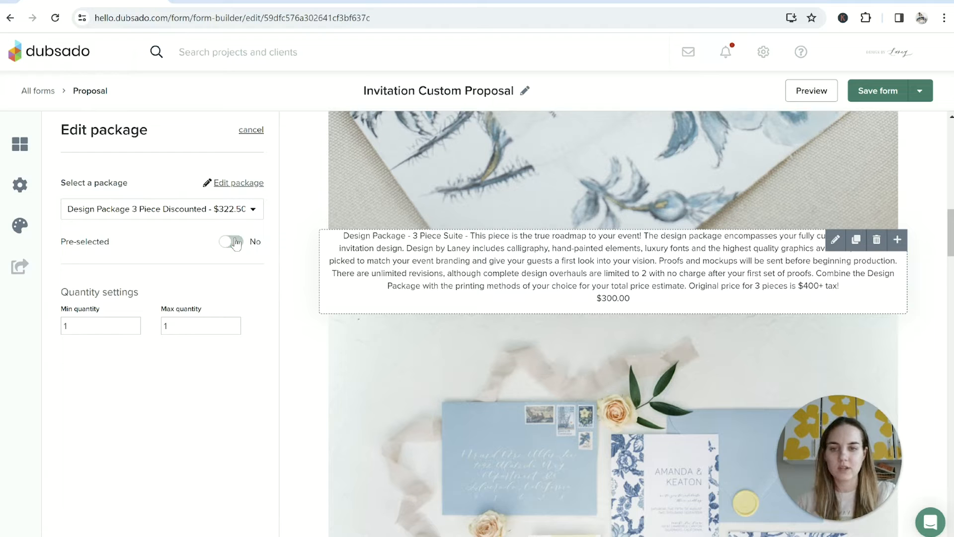
pyautogui.click(229, 243)
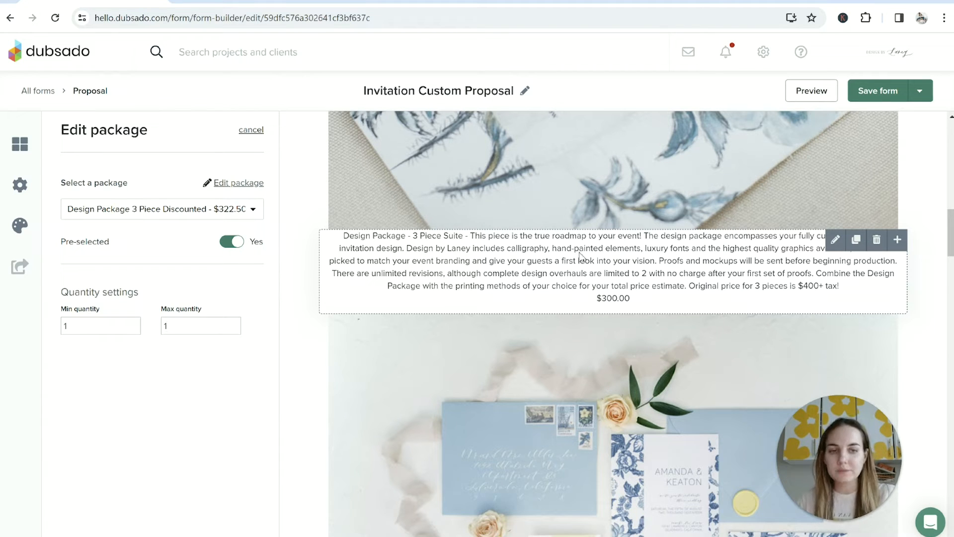
# - Insert a new Package element above the 5x7 Invite + Envelope block in the container under THE MAIN EVENT
pyautogui.scroll(-5, 592, 208)
pyautogui.scroll(-8, 594, 196)
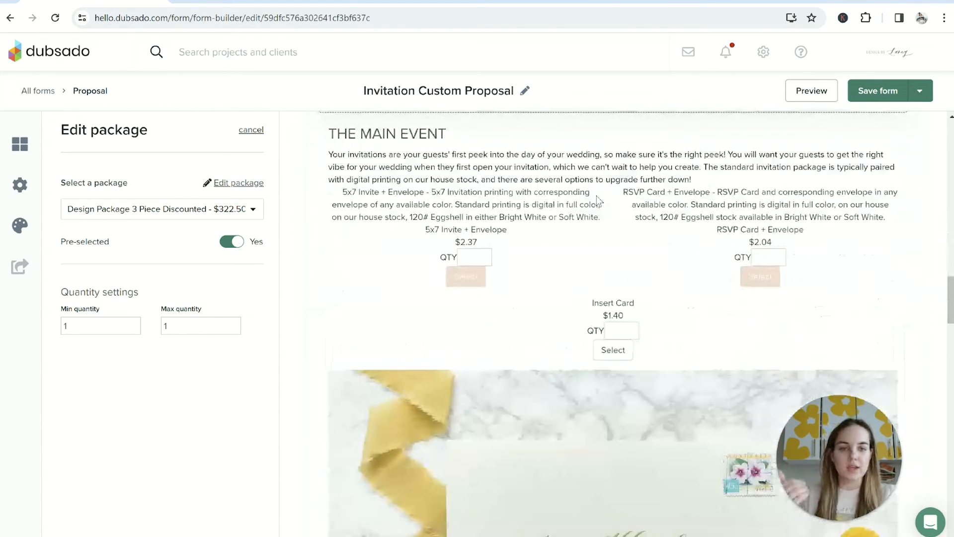
pyautogui.scroll(2, 589, 299)
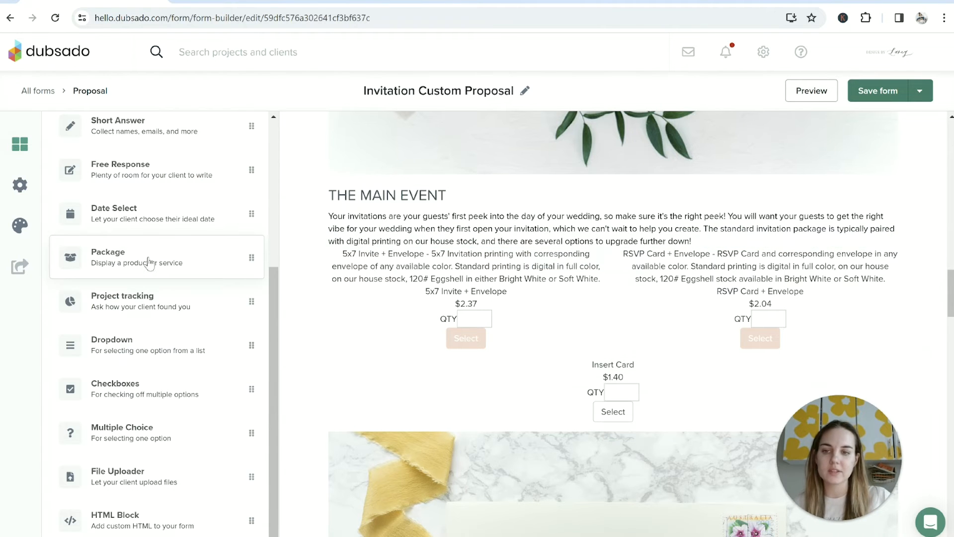
pyautogui.moveTo(149, 262); pyautogui.dragTo(420, 253)
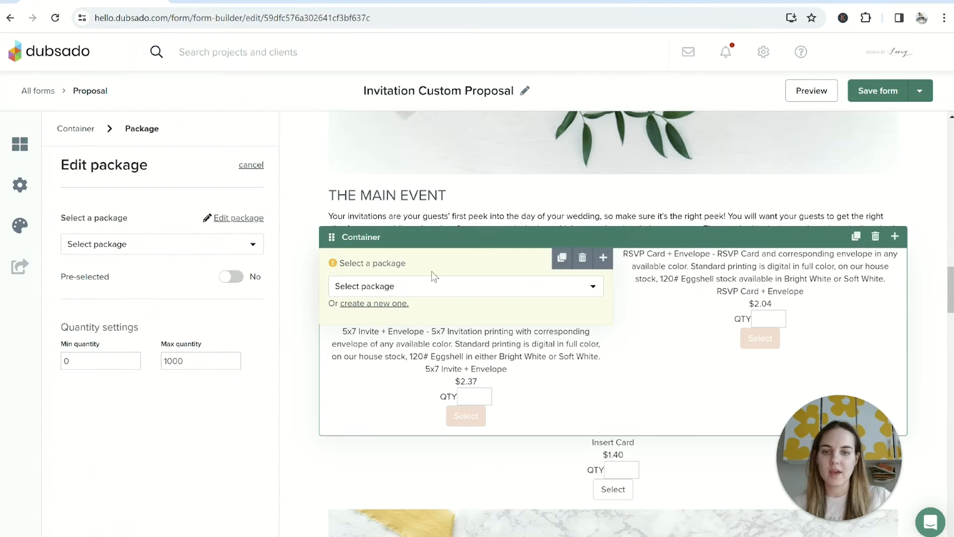
# - Browse the packages available for the new element and check which package the existing 5x7 invite block uses
pyautogui.click(128, 251)
pyautogui.scroll(-2, 138, 312)
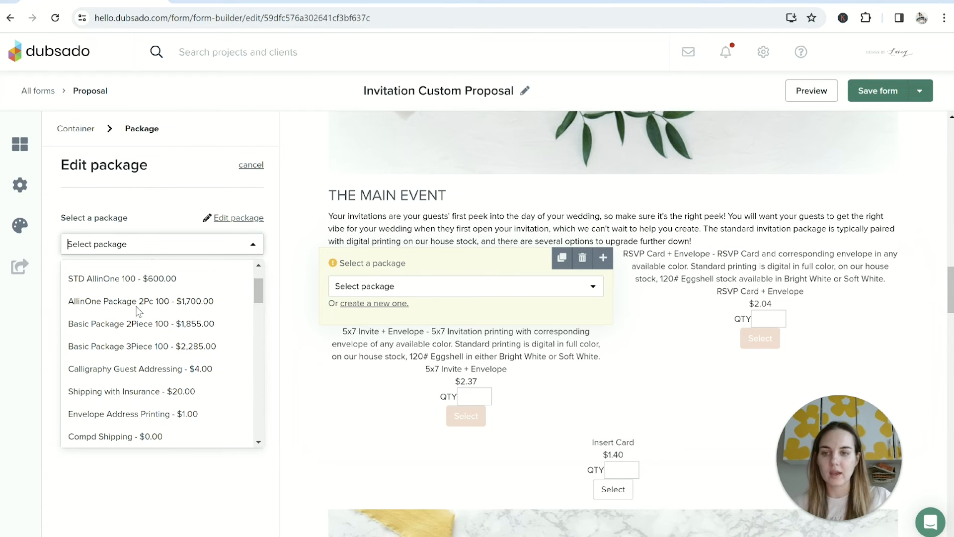
pyautogui.scroll(-5, 139, 312)
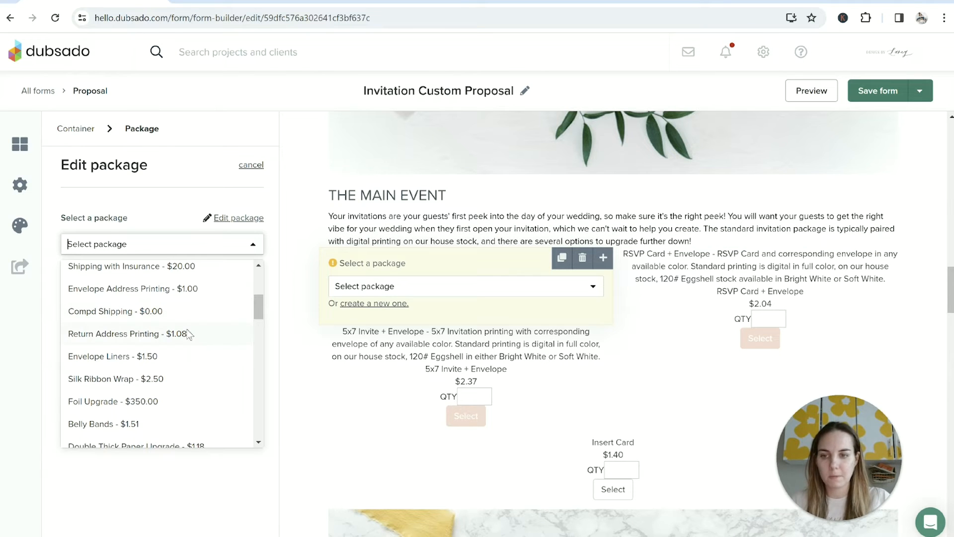
pyautogui.click(433, 358)
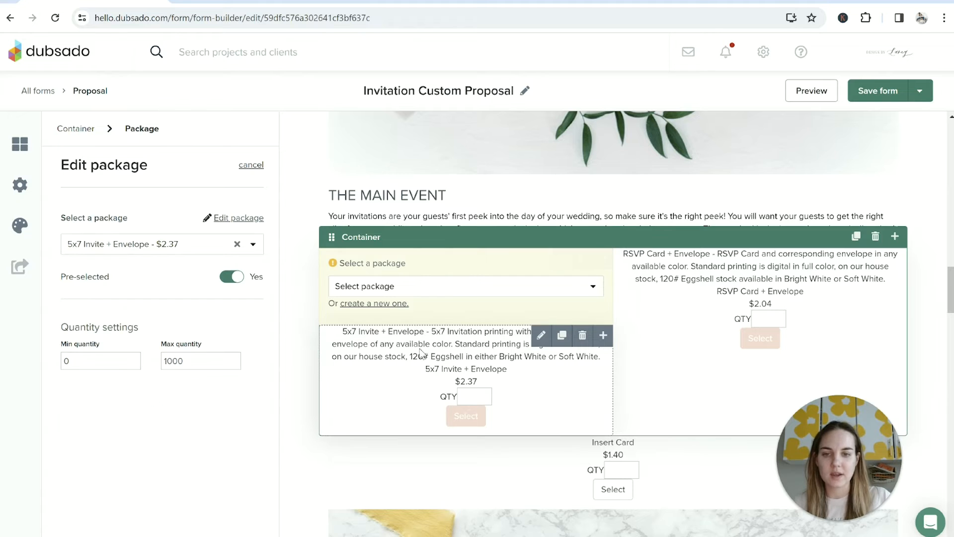
pyautogui.click(423, 290)
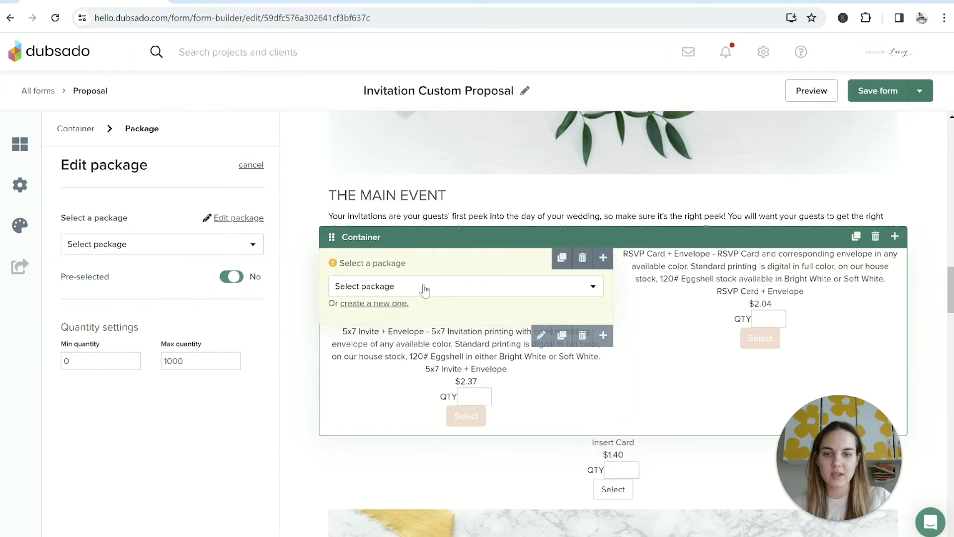
# - Assign the 5x7 Invite + Envelope package priced at $2.37 to the new package element
pyautogui.click(129, 245)
pyautogui.click(260, 277)
pyautogui.click(234, 245)
pyautogui.click(261, 291)
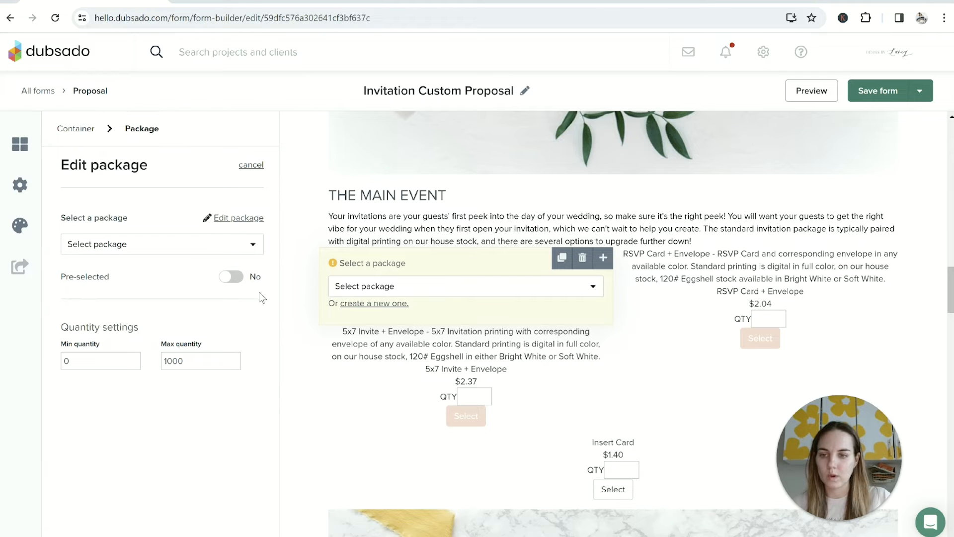
pyautogui.click(197, 251)
pyautogui.scroll(-10, 189, 320)
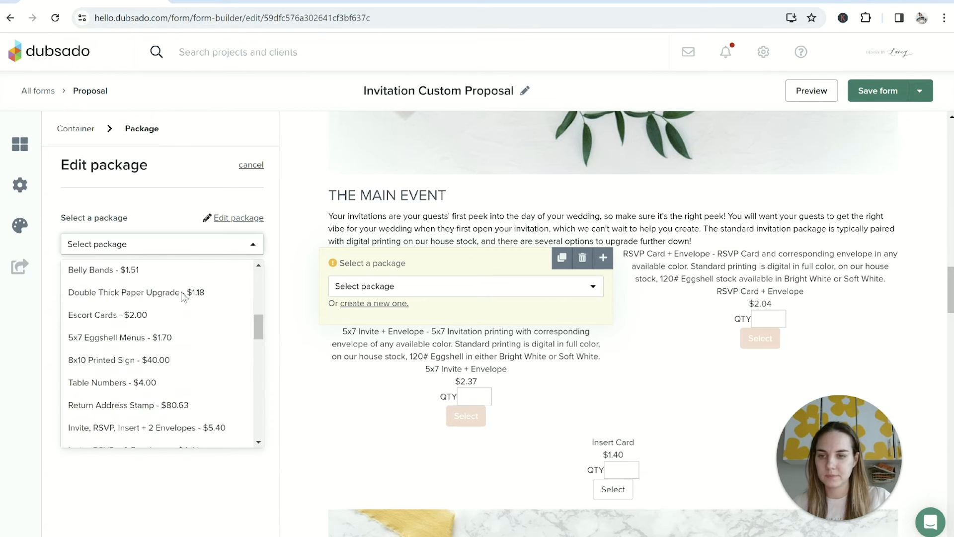
pyautogui.scroll(-10, 176, 315)
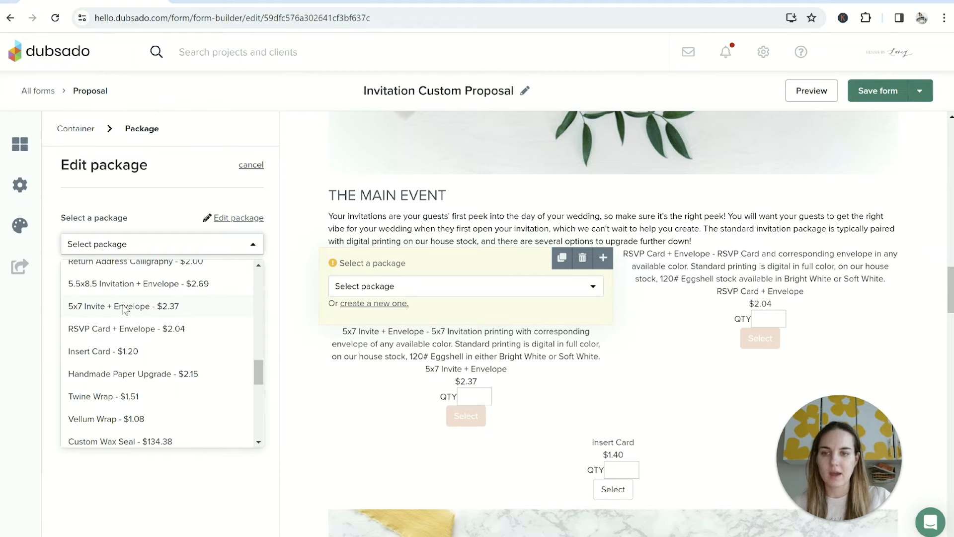
pyautogui.click(124, 306)
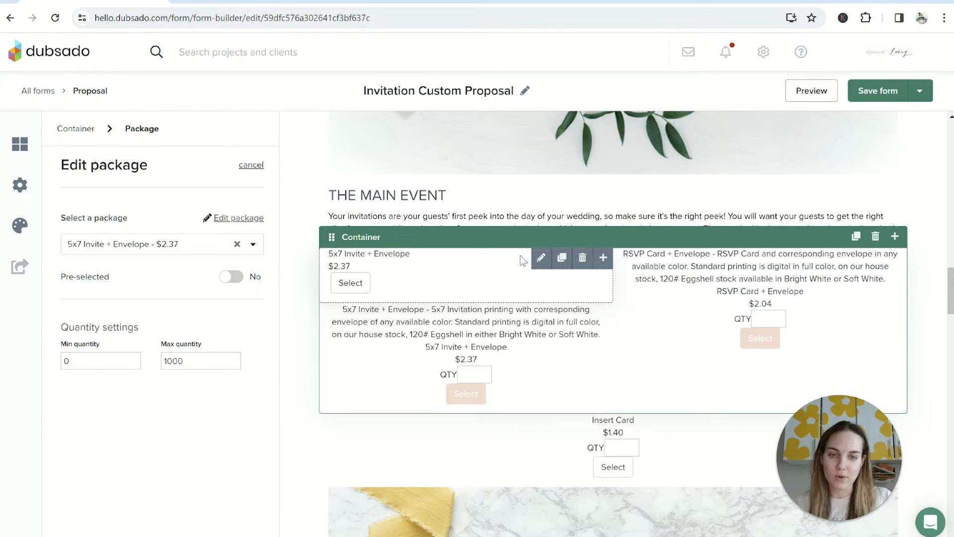
# - Add a line with the label "QTY" and the Quantity smart field below the price in the new package block
pyautogui.click(541, 258)
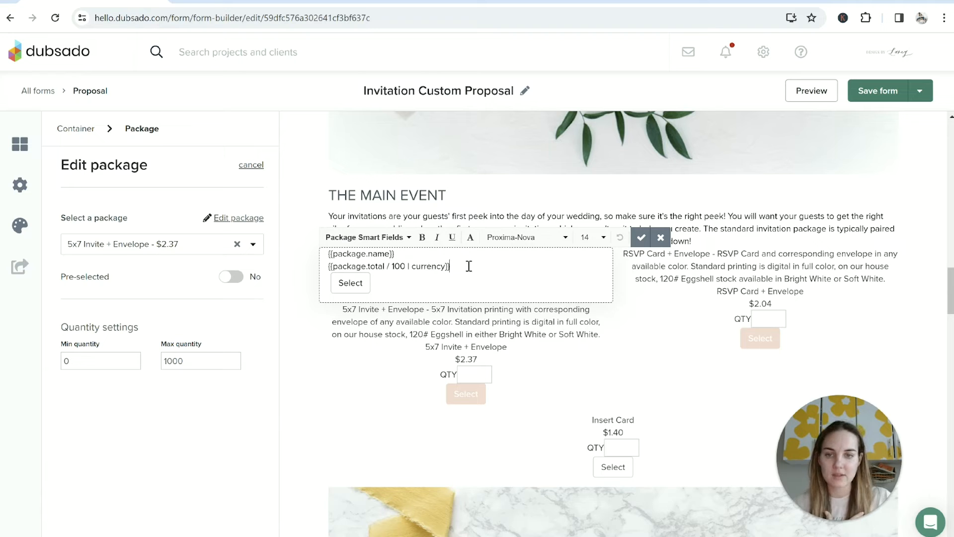
pyautogui.press('Return')
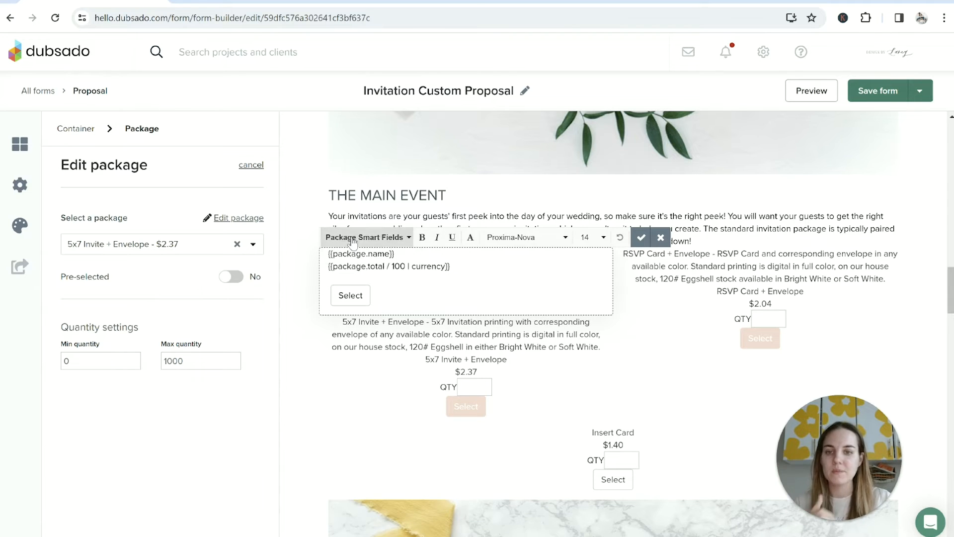
pyautogui.click(365, 237)
pyautogui.scroll(-1, 439, 343)
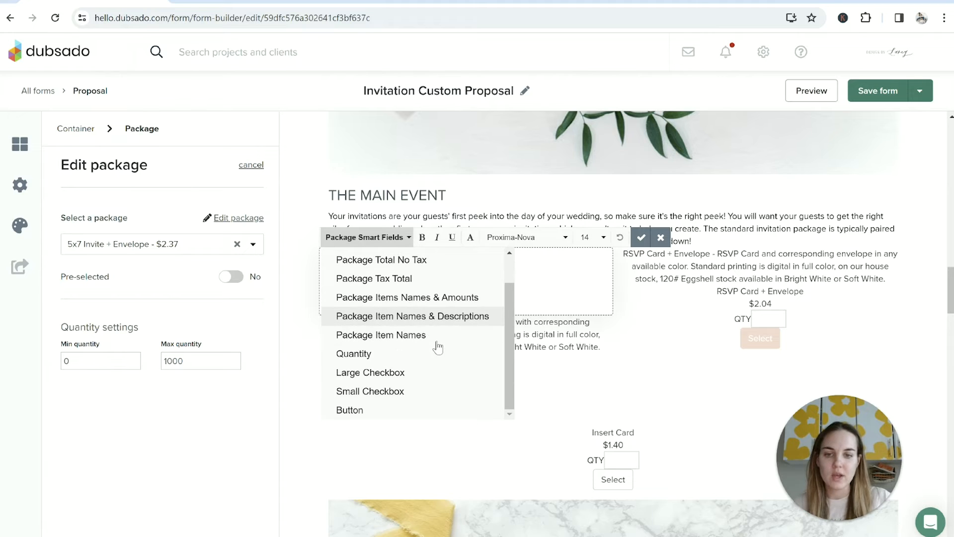
pyautogui.click(394, 356)
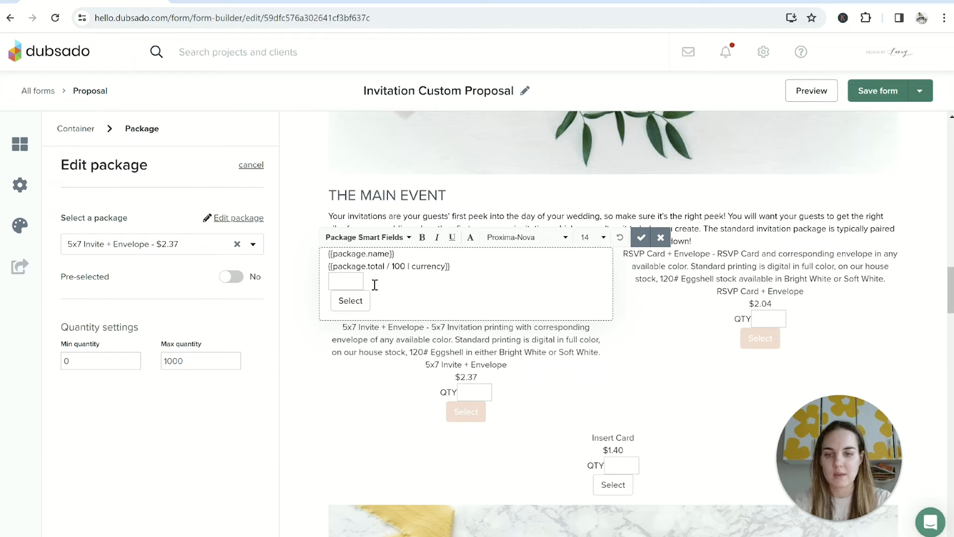
pyautogui.write('QTY')
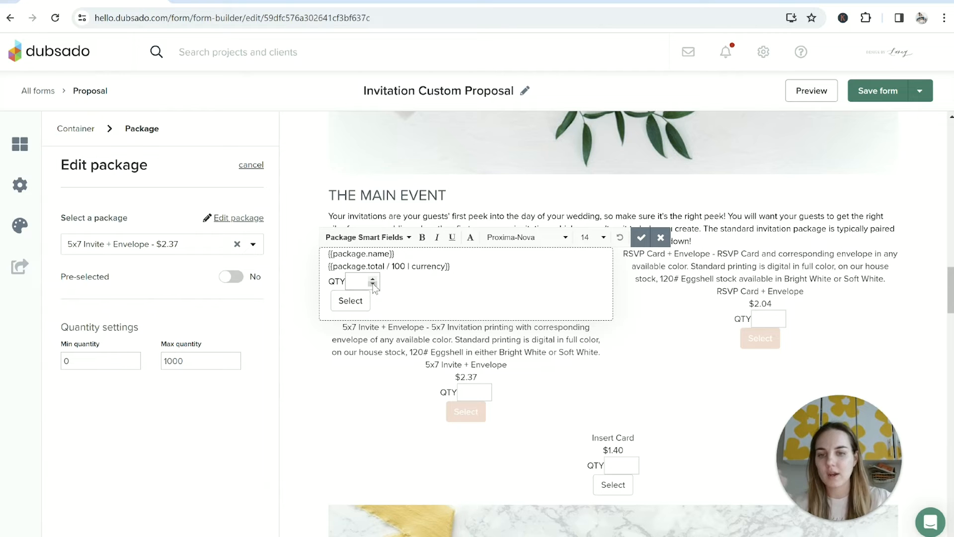
pyautogui.click(355, 380)
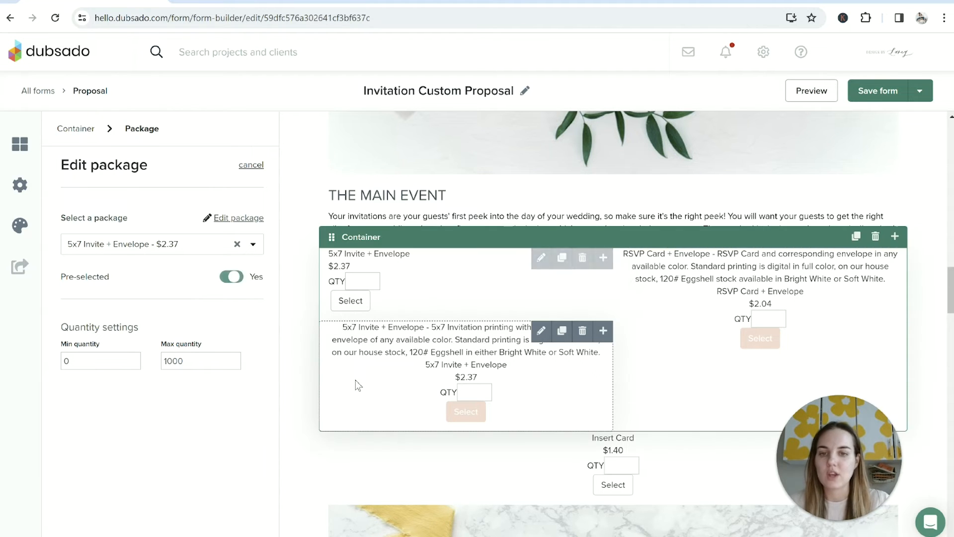
# - Center-align the name, price, quantity and select contents of the new 5x7 Invite + Envelope package block and save the block
pyautogui.click(424, 287)
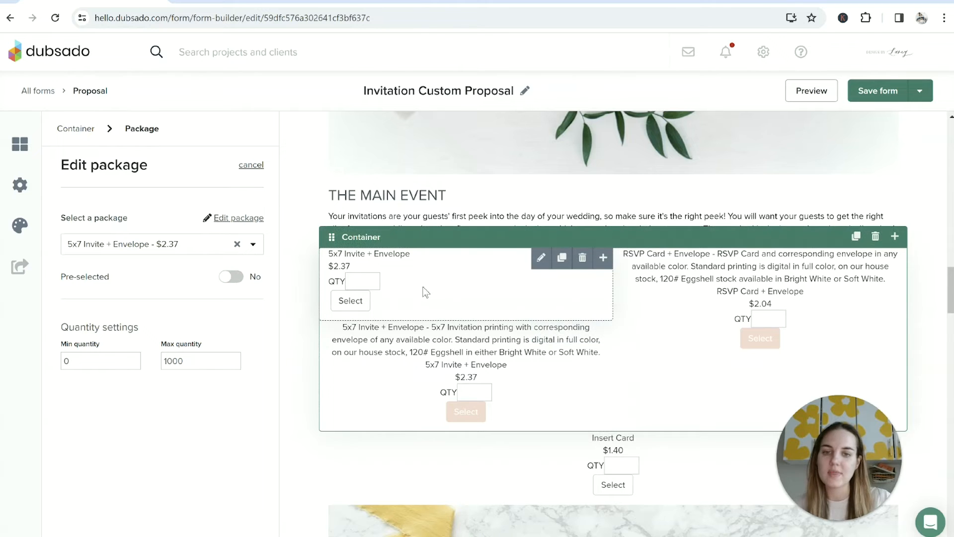
pyautogui.click(540, 258)
pyautogui.moveTo(408, 304); pyautogui.dragTo(332, 252)
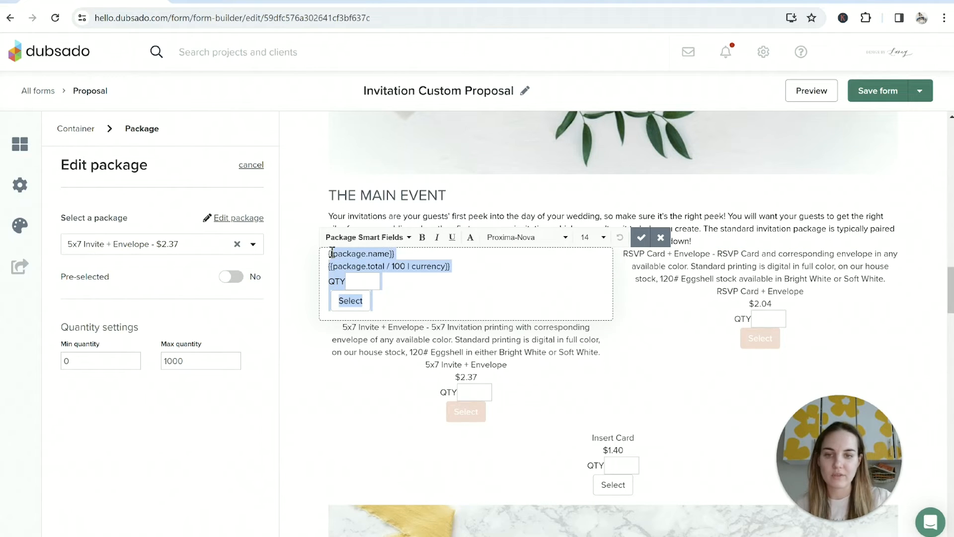
pyautogui.click(424, 237)
pyautogui.click(425, 238)
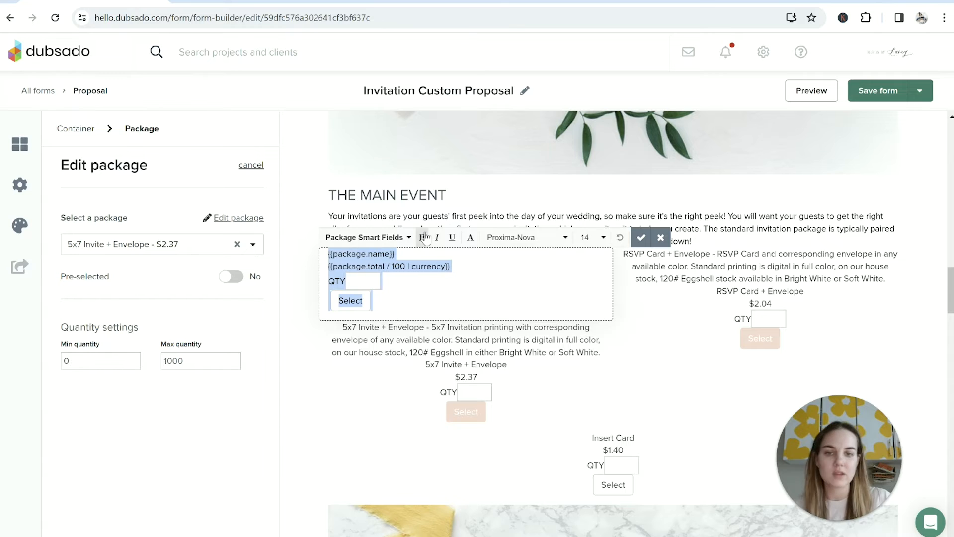
pyautogui.click(471, 237)
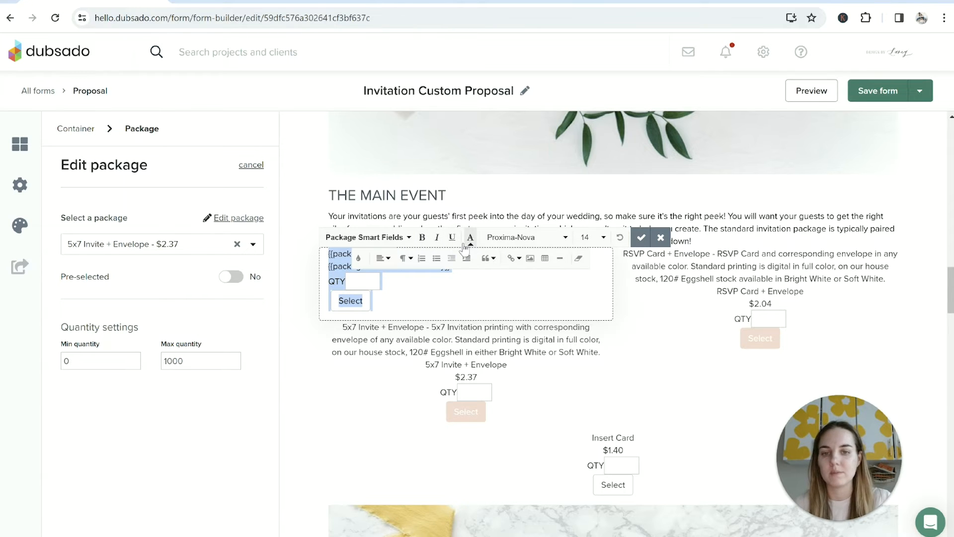
pyautogui.click(383, 257)
pyautogui.click(396, 294)
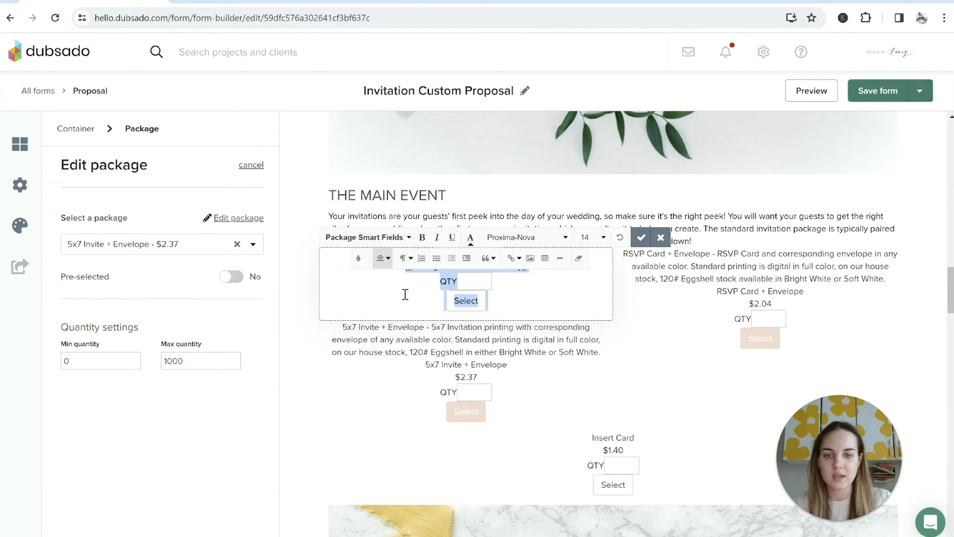
pyautogui.click(533, 283)
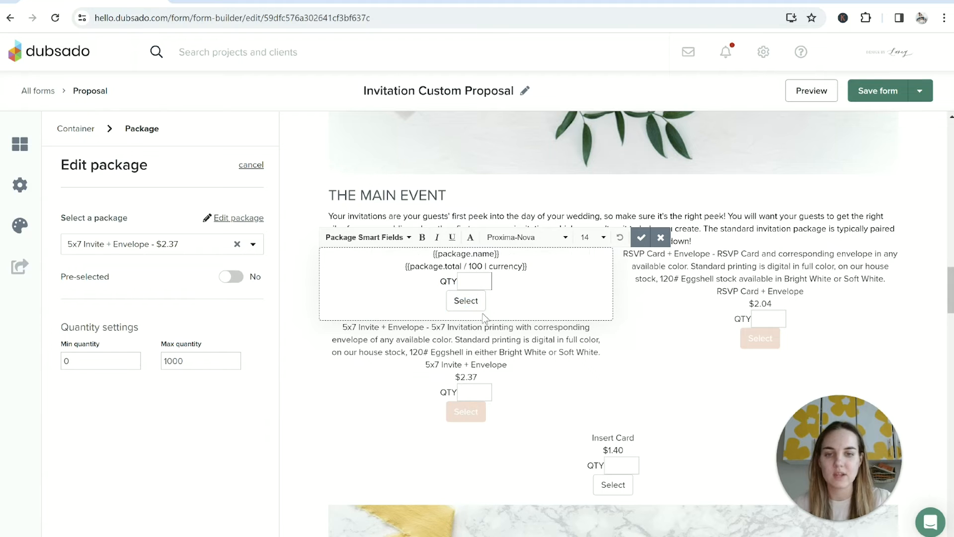
pyautogui.click(641, 237)
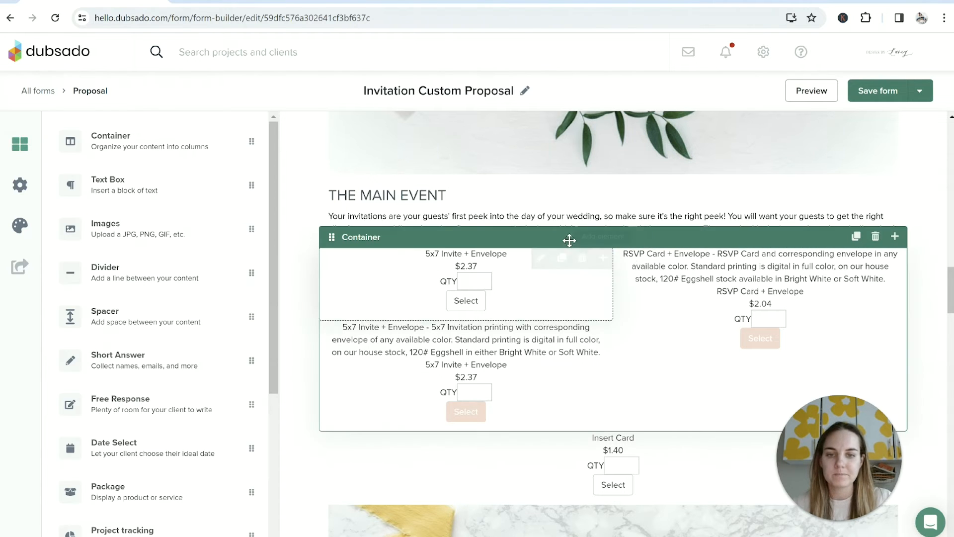
# - Replace the package name with the Package Item Names & Descriptions smart field in the new 5x7 block and save it
pyautogui.click(470, 293)
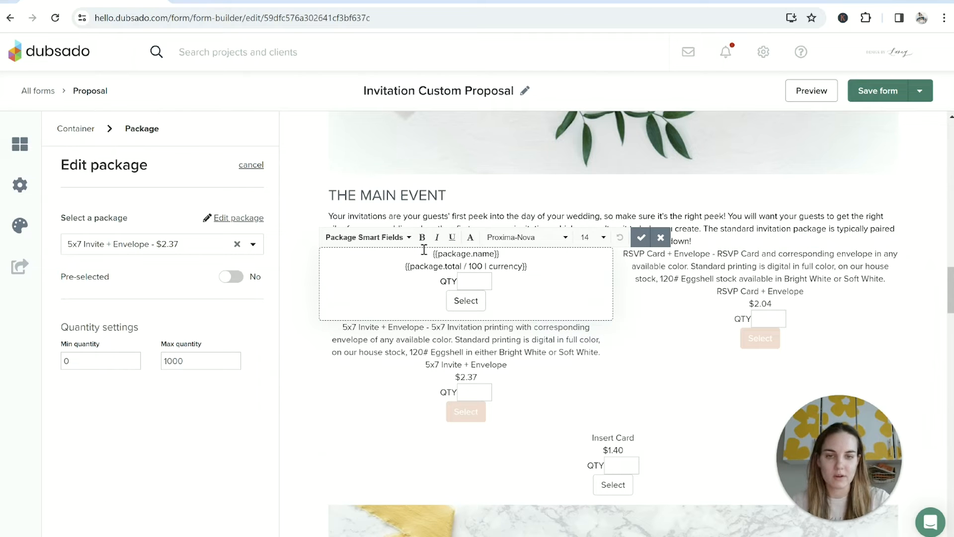
pyautogui.press('Return')
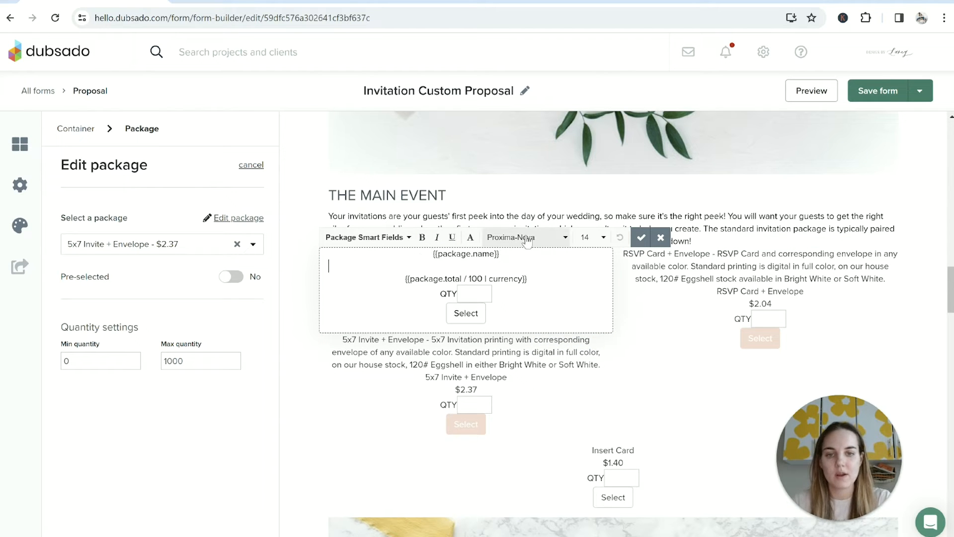
pyautogui.click(366, 238)
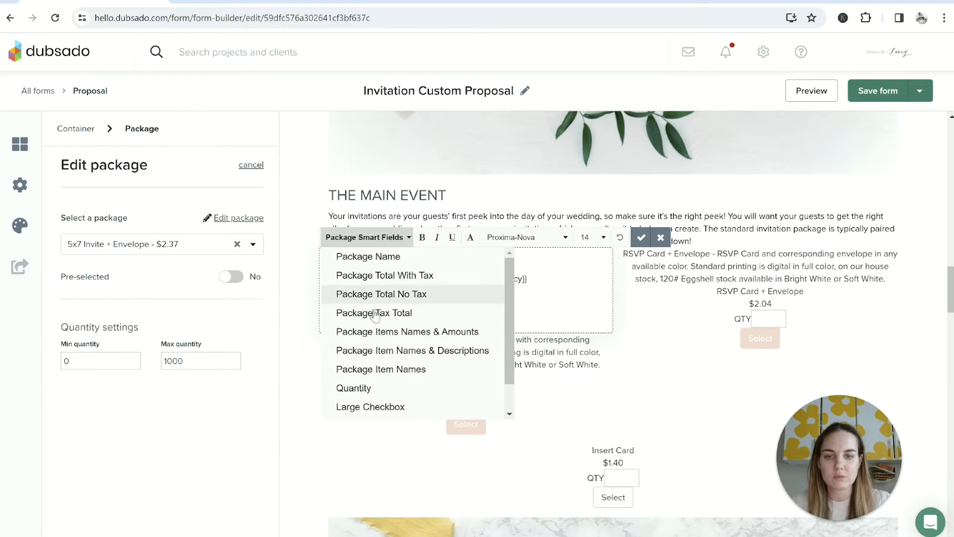
pyautogui.scroll(-1, 405, 356)
pyautogui.scroll(1, 401, 378)
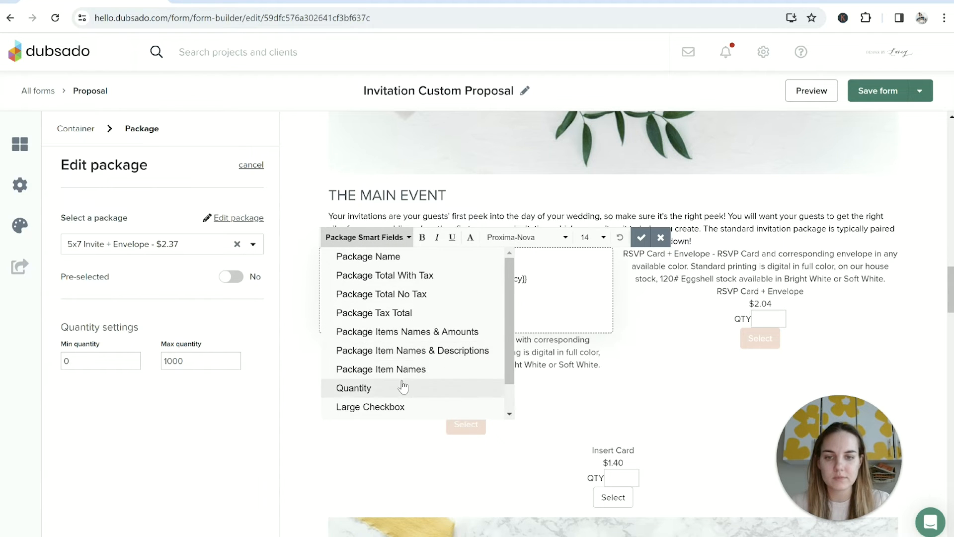
pyautogui.click(394, 350)
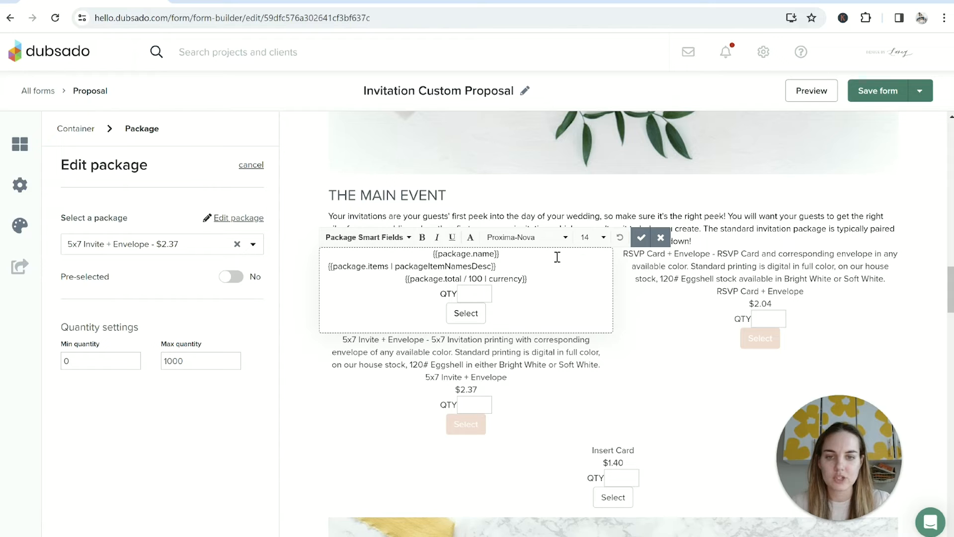
pyautogui.tripleClick(472, 254)
pyautogui.press('BackSpace')
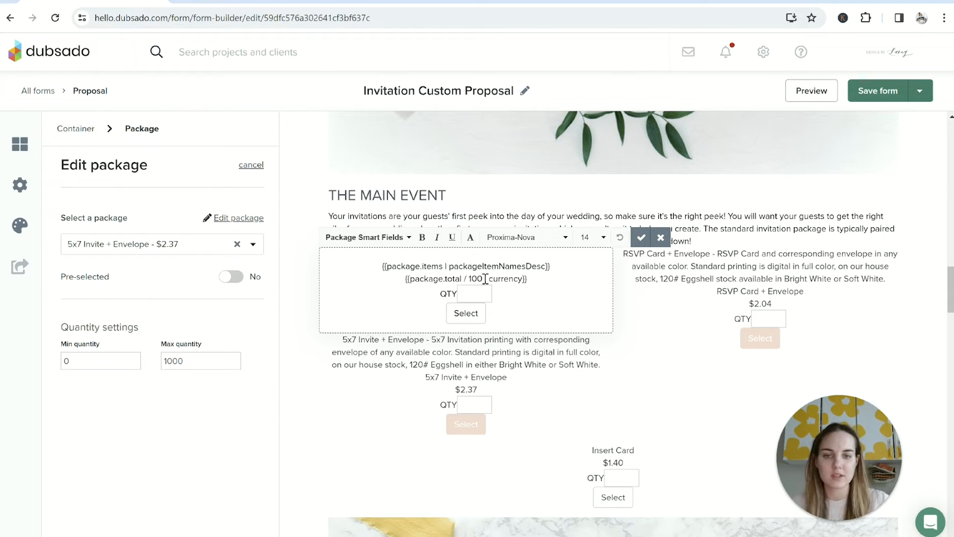
pyautogui.click(642, 238)
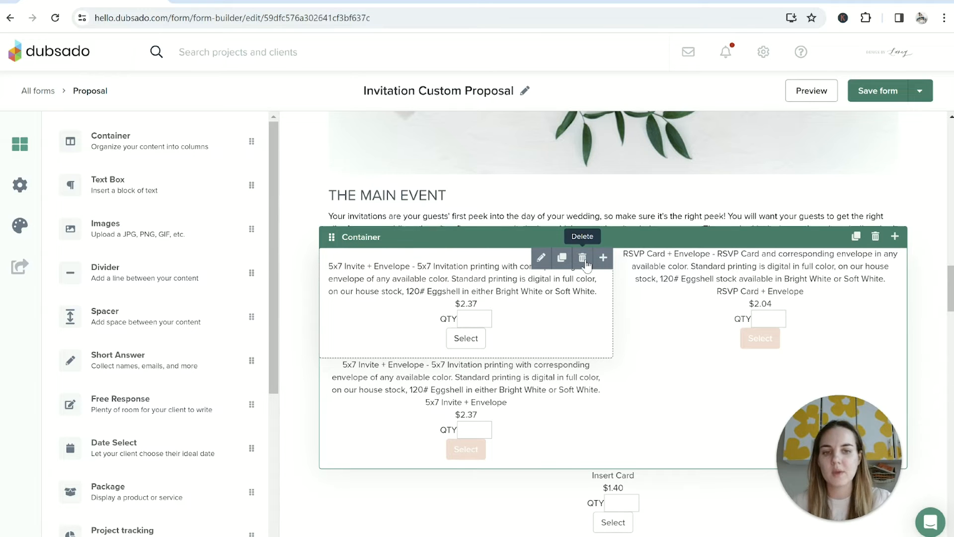
# - Delete the new duplicate 5x7 Invite + Envelope package block from the container under THE MAIN EVENT
pyautogui.click(583, 258)
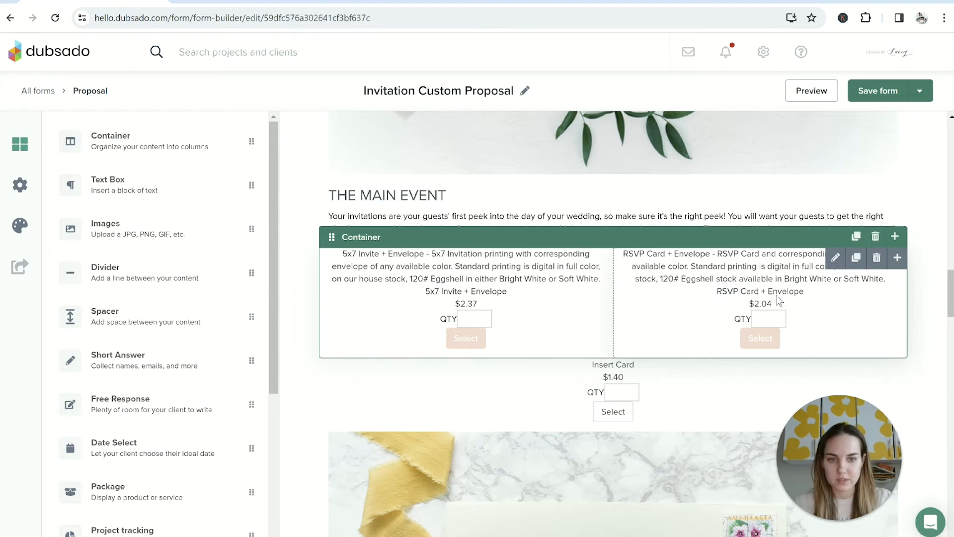
pyautogui.scroll(-1, 721, 313)
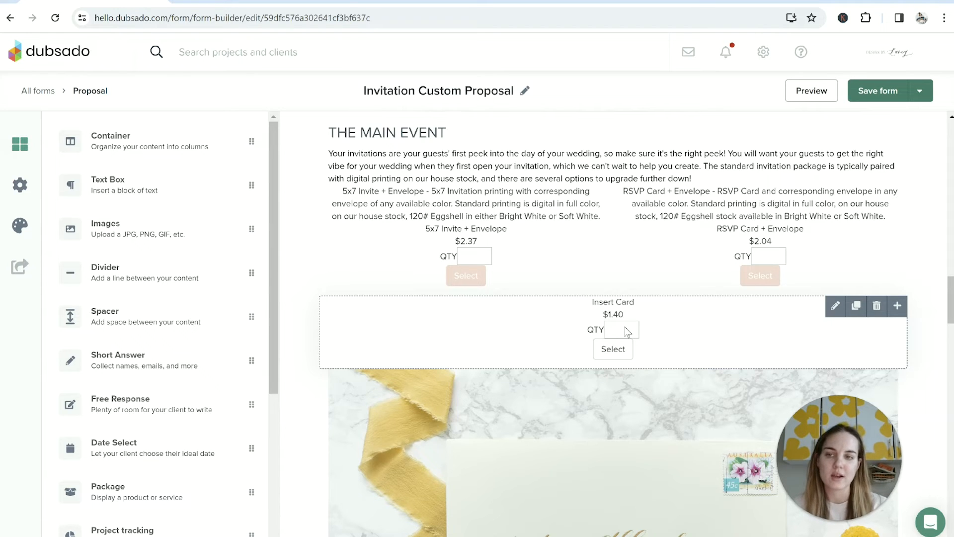
# - Check the form settings for the contract, multiple package selection and invoice options, and return to the form elements
pyautogui.click(20, 185)
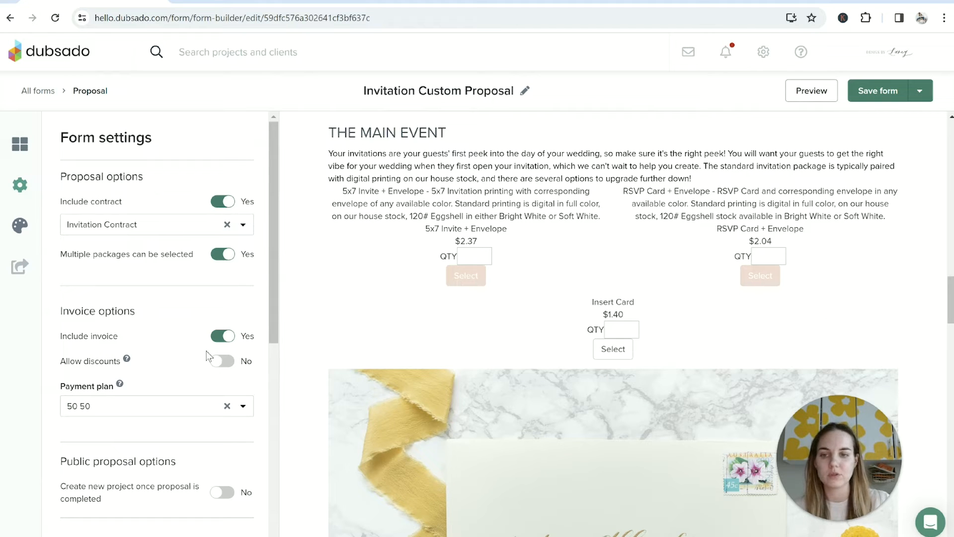
pyautogui.click(19, 144)
pyautogui.scroll(-2, 635, 230)
pyautogui.scroll(2, 634, 230)
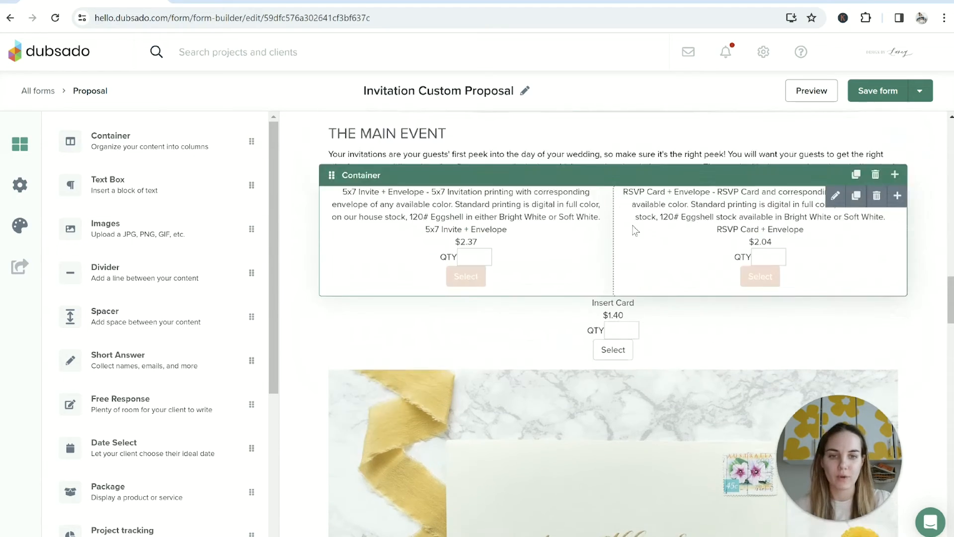
# - Review the proposal's package sections from the Design Package through addressing, details, luxury upgrades and closures to the closing terms
pyautogui.scroll(12, 635, 229)
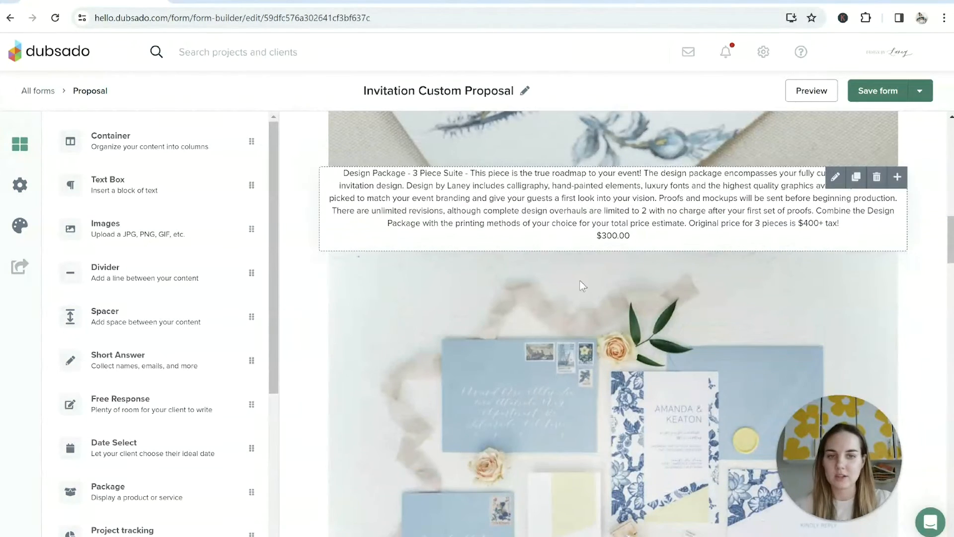
pyautogui.scroll(-10, 583, 285)
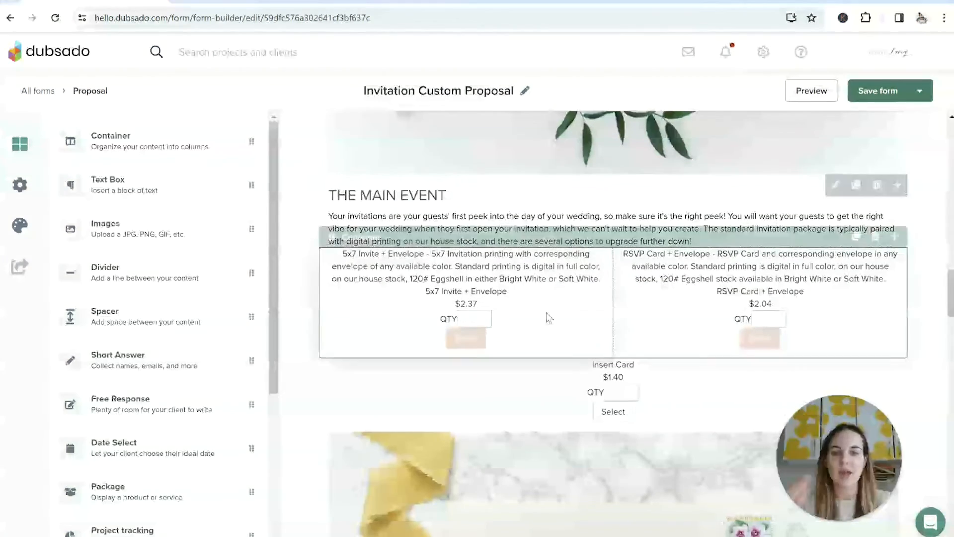
pyautogui.scroll(-12, 736, 351)
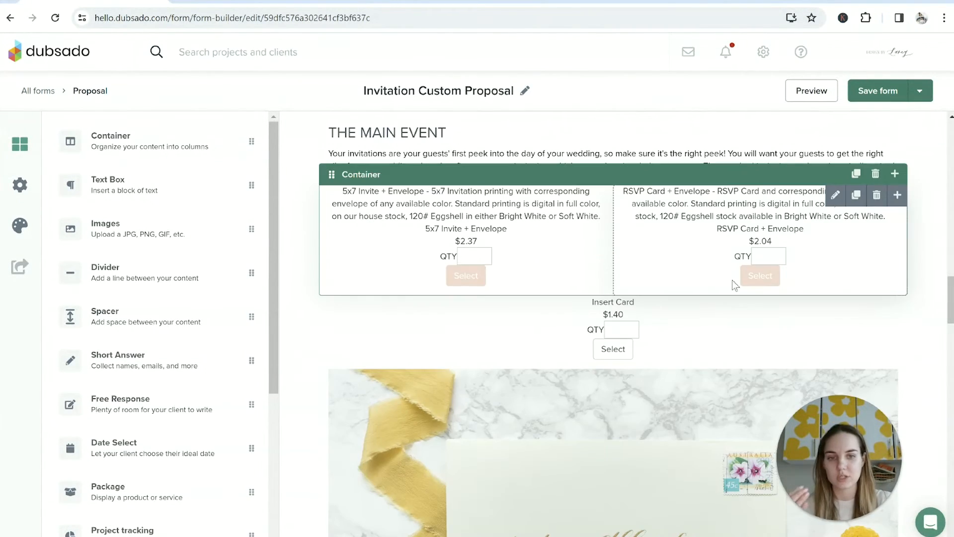
pyautogui.scroll(-1, 731, 245)
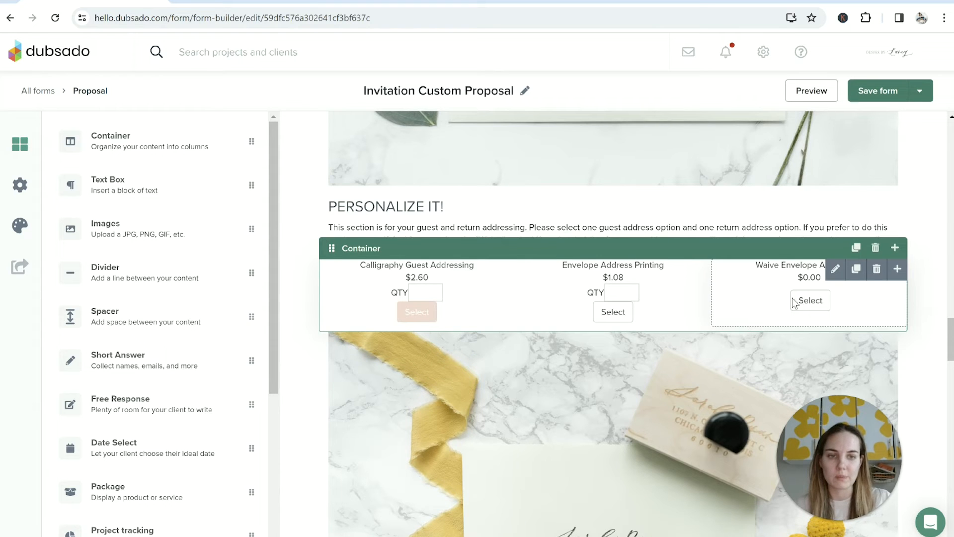
pyautogui.scroll(-1, 798, 303)
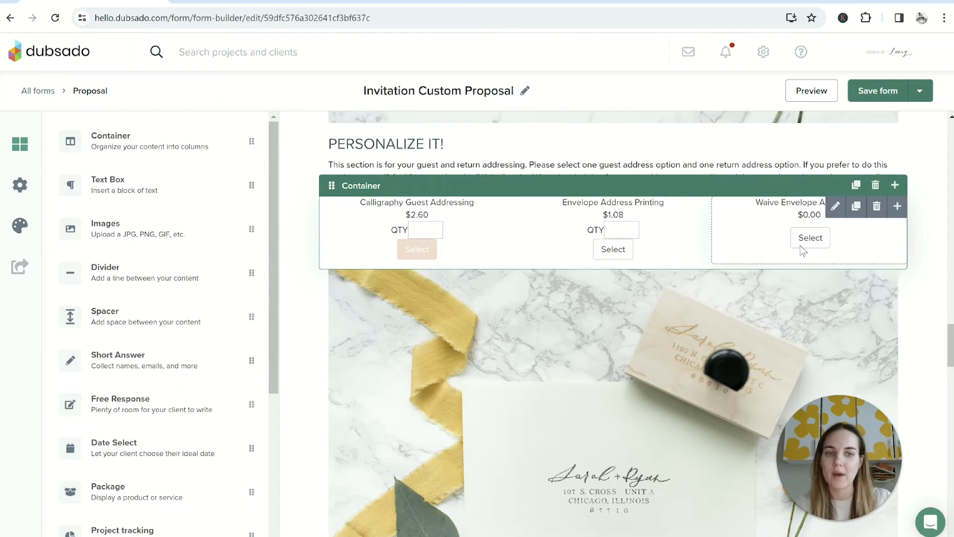
pyautogui.scroll(-9, 796, 242)
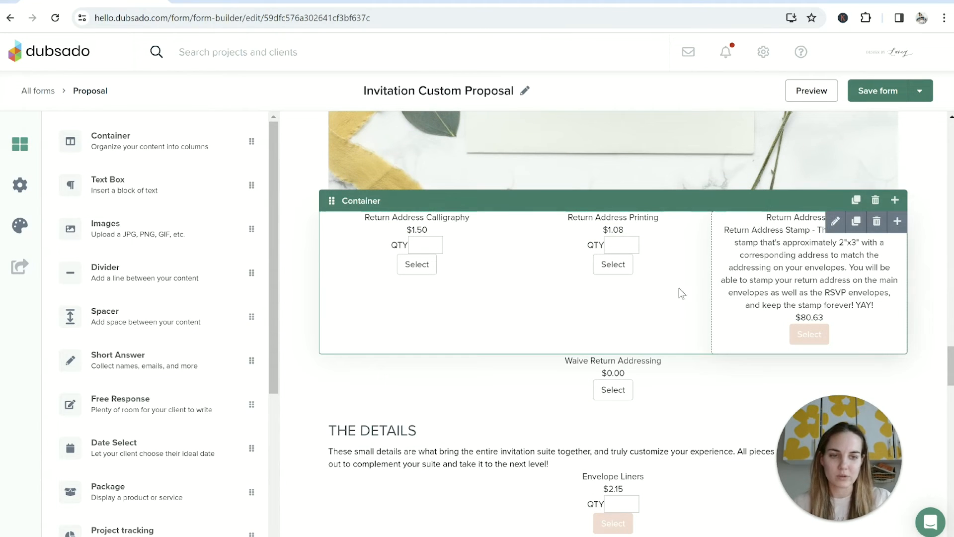
pyautogui.scroll(-1, 679, 288)
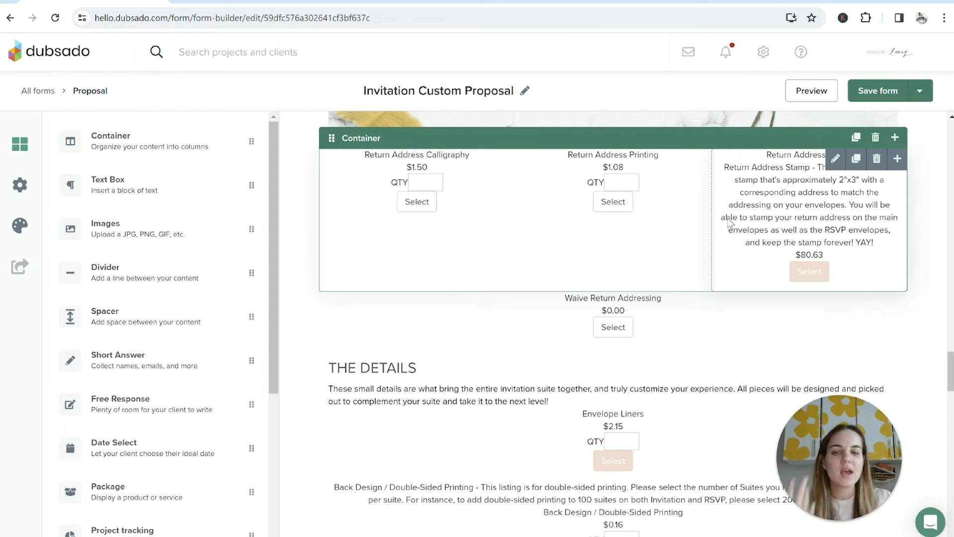
pyautogui.scroll(-4, 721, 228)
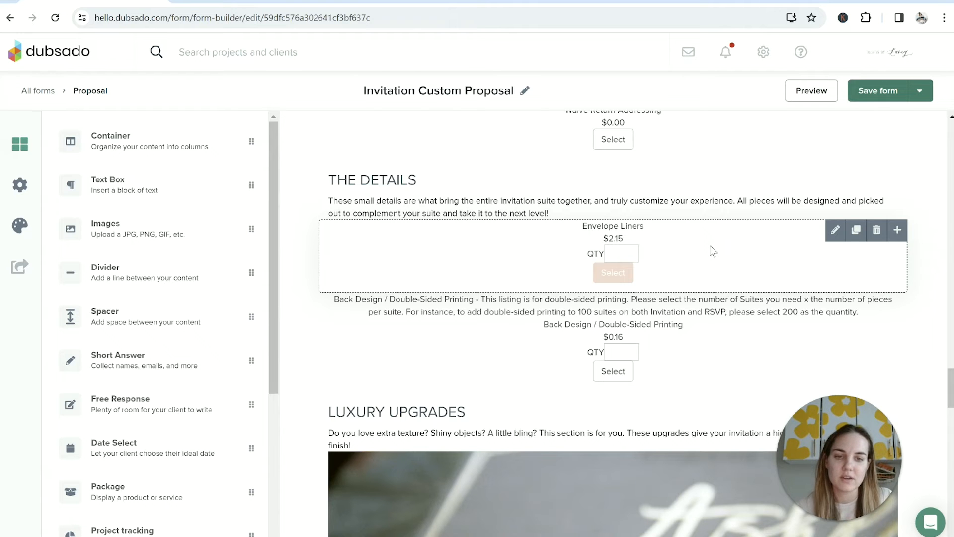
pyautogui.scroll(-10, 710, 246)
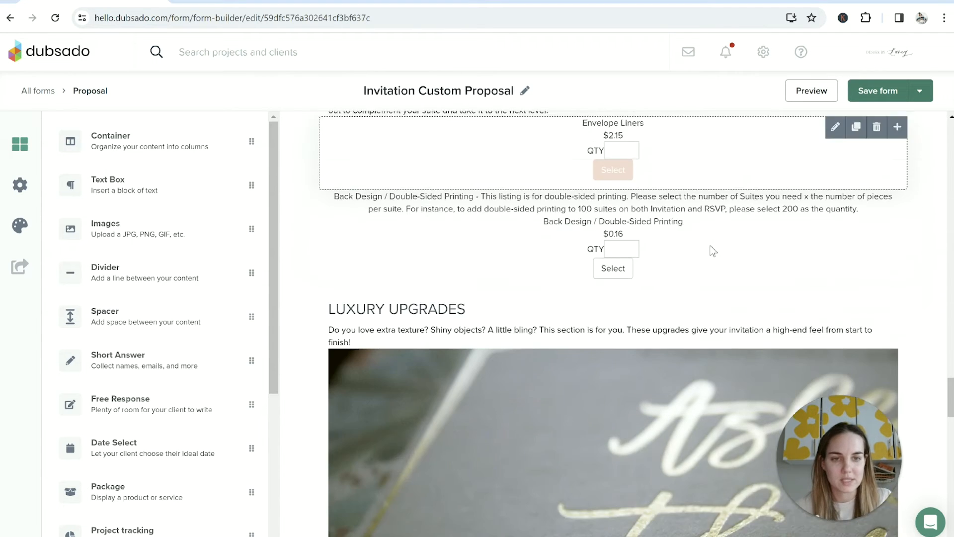
pyautogui.scroll(-3, 710, 245)
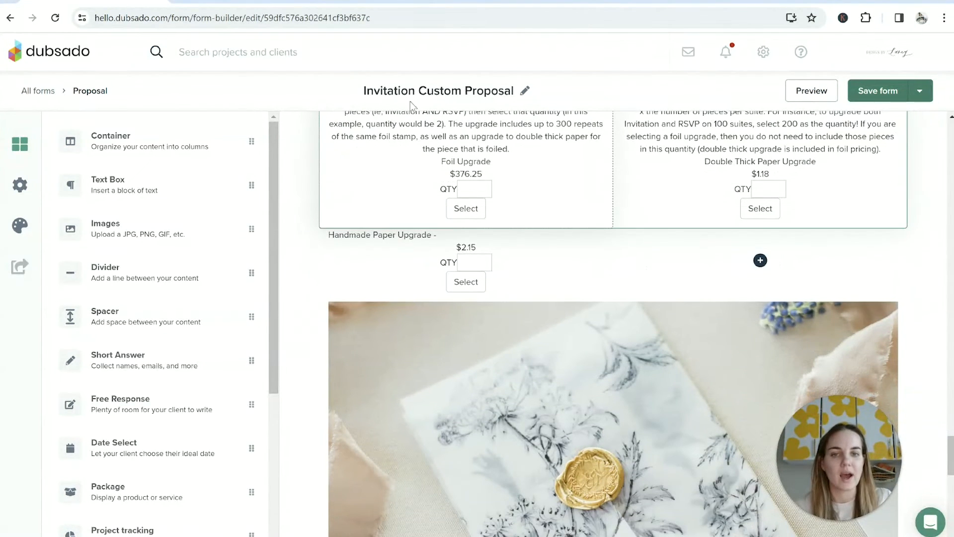
pyautogui.scroll(-10, 699, 176)
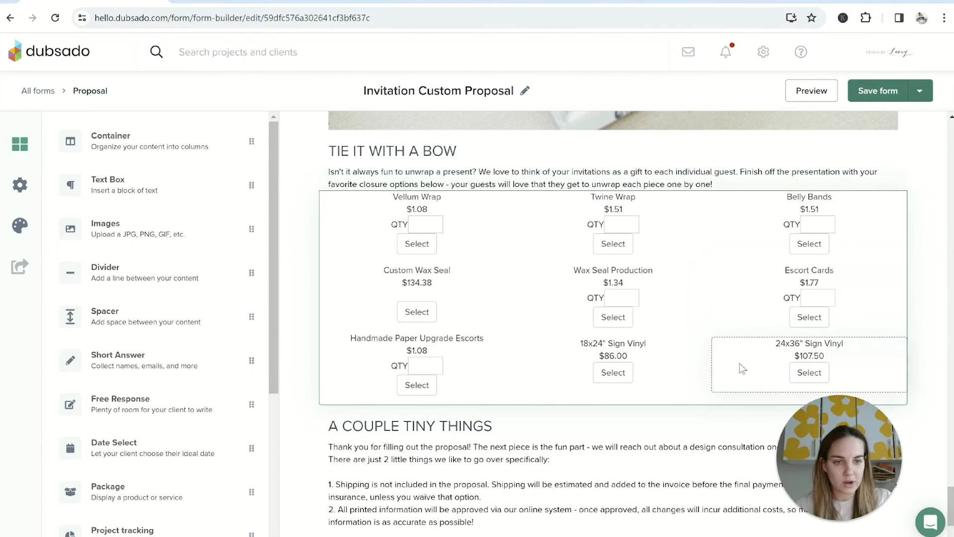
pyautogui.scroll(-3, 682, 367)
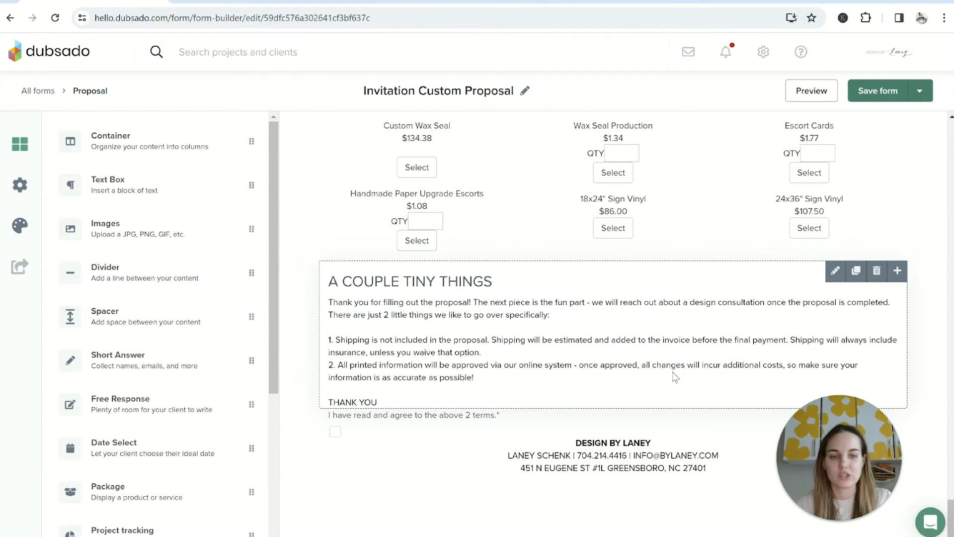
# - Switch to the client-facing proposal, examine its Invoice section and return to the Proposal section's package content
pyautogui.scroll(4, 710, 392)
pyautogui.scroll(10, 710, 409)
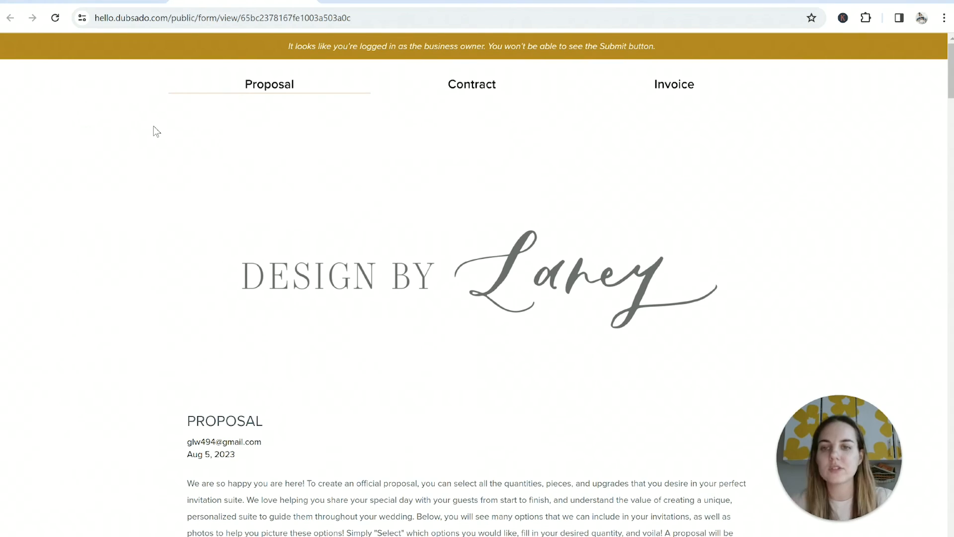
pyautogui.scroll(-2, 517, 240)
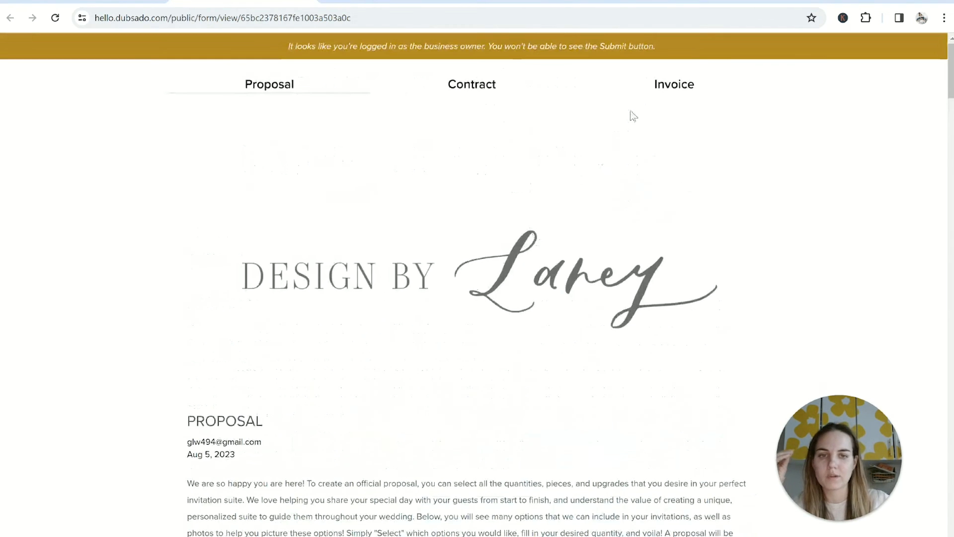
pyautogui.click(659, 87)
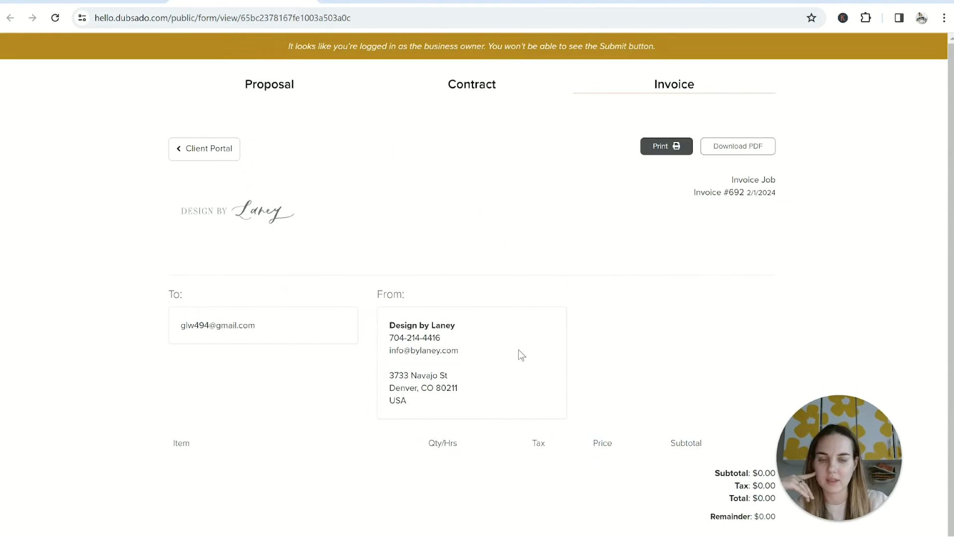
pyautogui.click(266, 93)
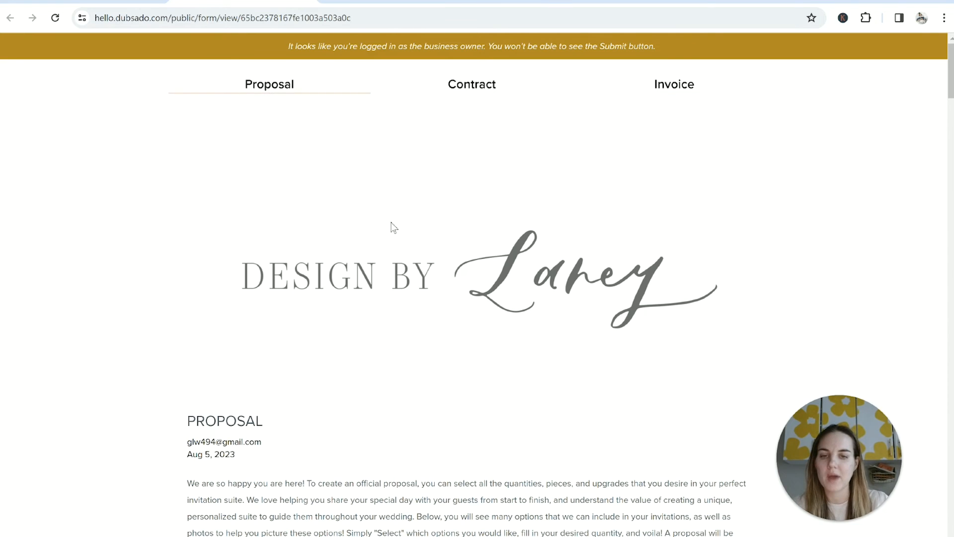
pyautogui.scroll(-15, 454, 238)
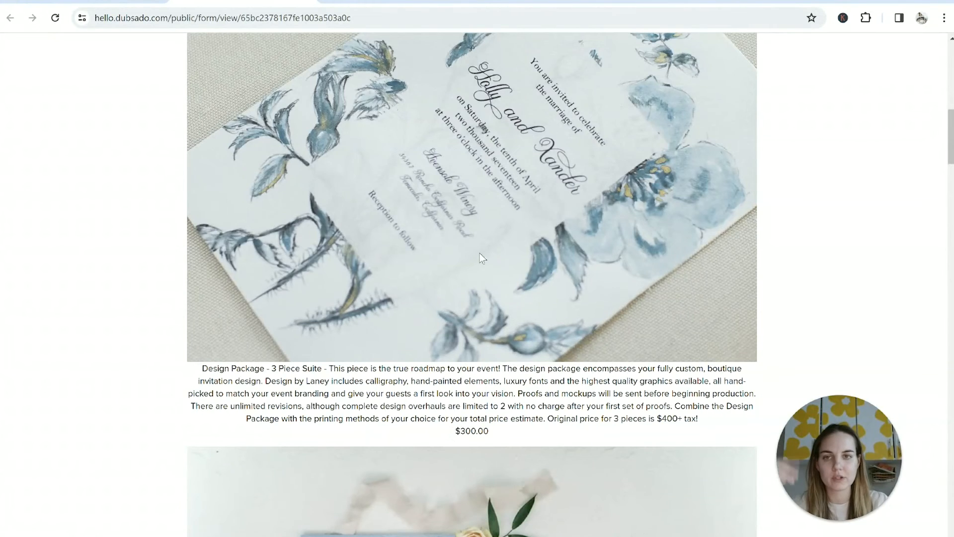
# - Highlight the total at the end of the client-facing proposal and go back up to the package sections
pyautogui.scroll(-20, 479, 252)
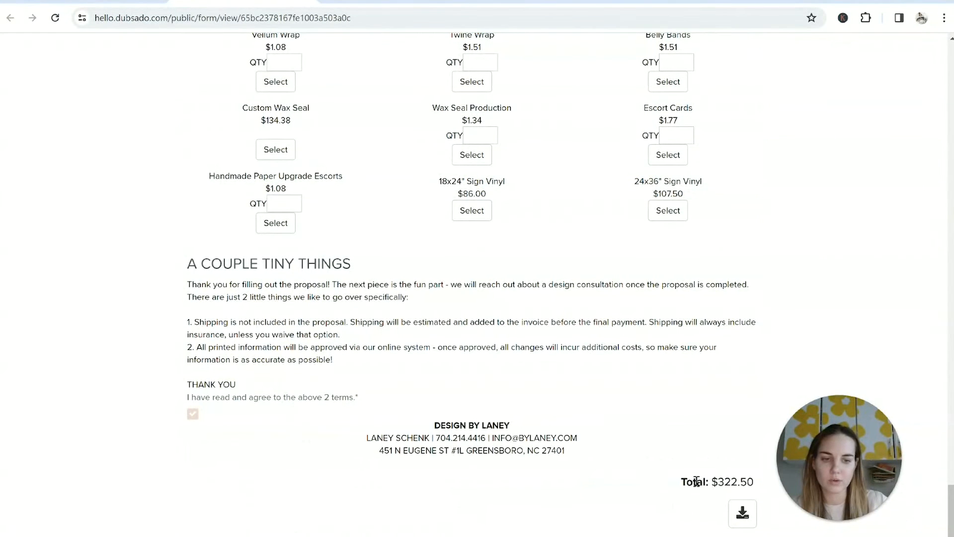
pyautogui.tripleClick(696, 480)
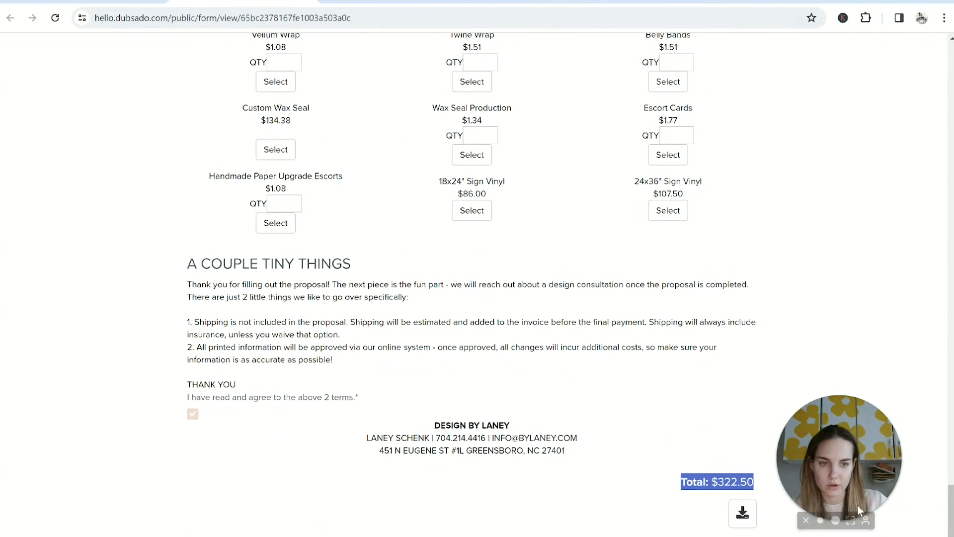
pyautogui.moveTo(951, 505); pyautogui.dragTo(948, 141)
# - Set the quantities under THE MAIN EVENT to 100 for 5x7 Invite + Envelope, 100 for RSVP Card + Envelope and 40 for Insert Card
pyautogui.scroll(-12, 483, 269)
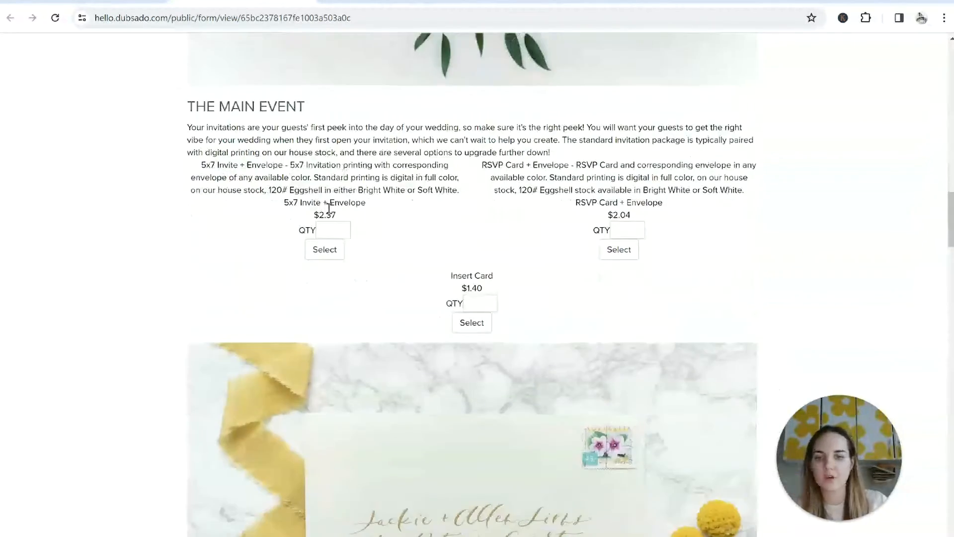
pyautogui.click(333, 230)
pyautogui.write('100')
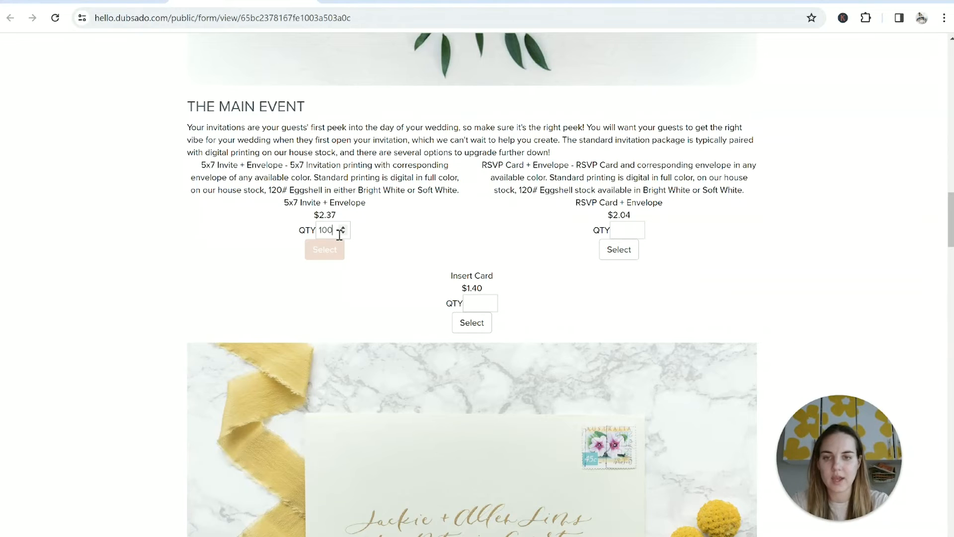
pyautogui.click(624, 230)
pyautogui.write('100')
pyautogui.click(478, 306)
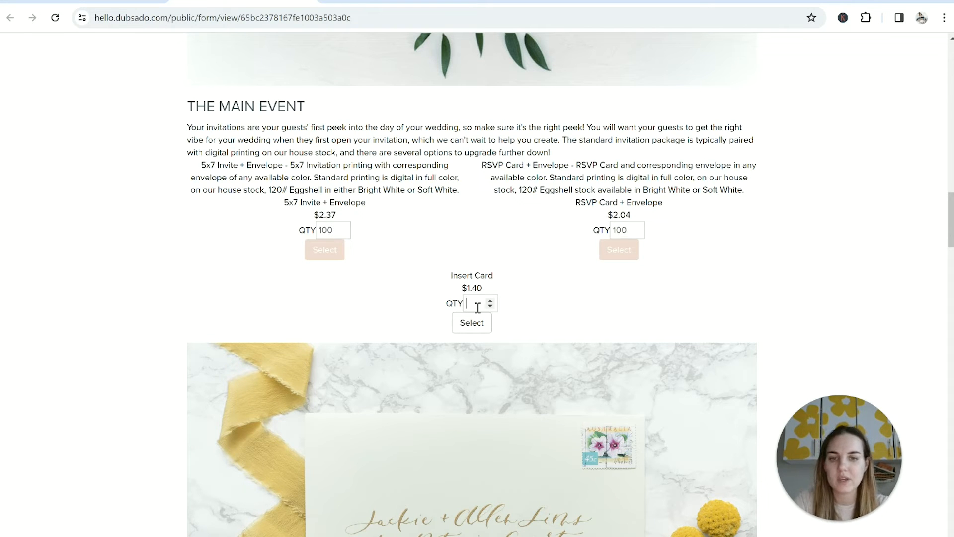
pyautogui.write('40')
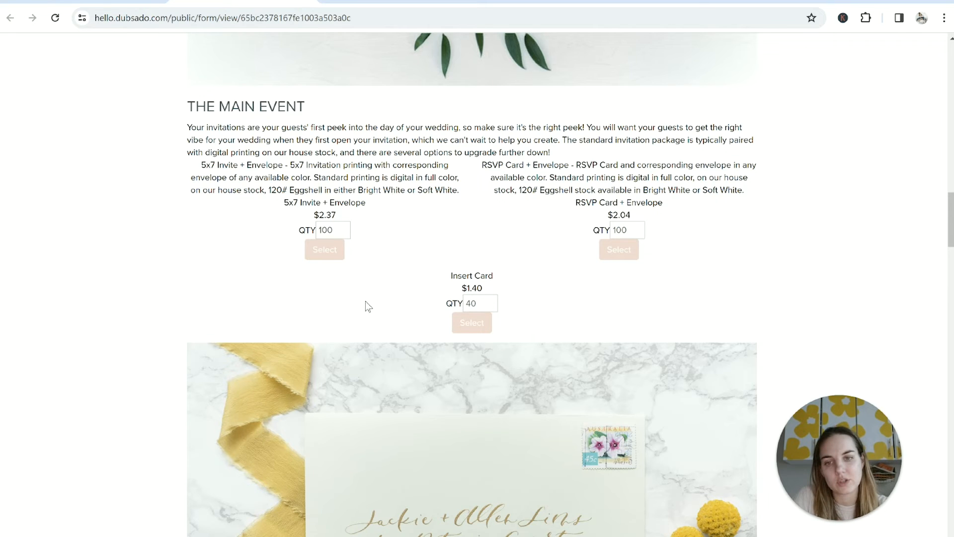
# - Select Waive Envelope Addressing and Waive Return Addressing for the guest and return address options
pyautogui.scroll(-10, 368, 306)
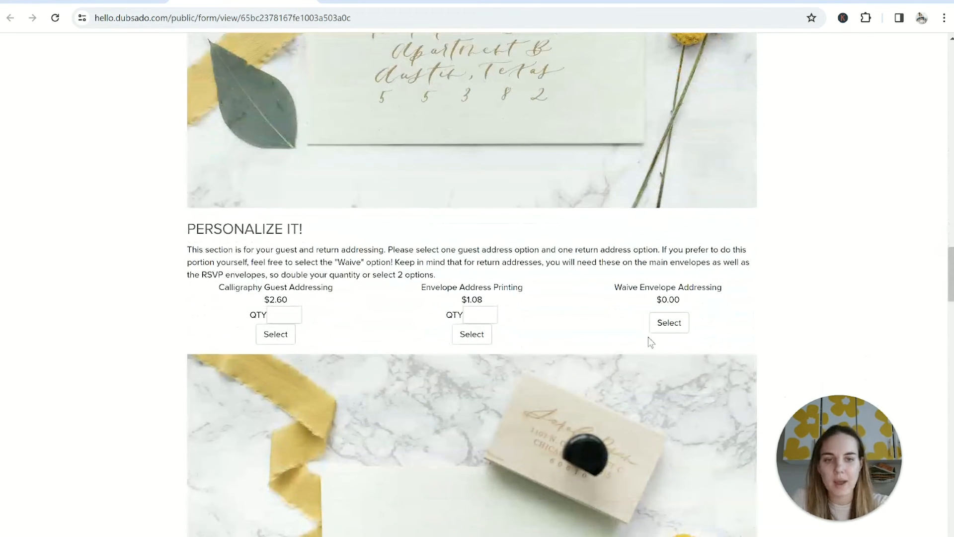
pyautogui.click(671, 323)
pyautogui.scroll(-7, 570, 300)
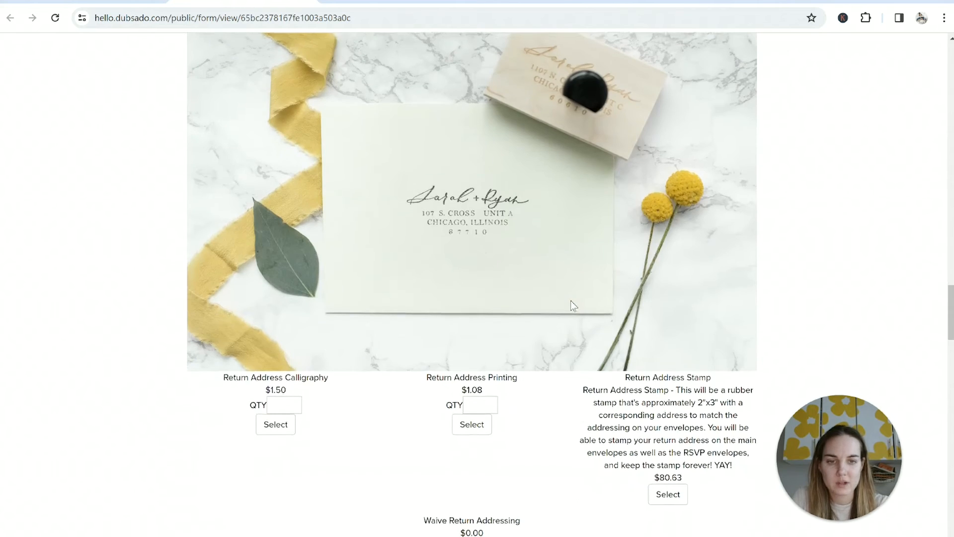
pyautogui.scroll(-3, 571, 300)
pyautogui.click(472, 375)
# - Set the Envelope Liners quantity to 100 and the Foil Upgrade quantity to 1
pyautogui.scroll(-5, 475, 376)
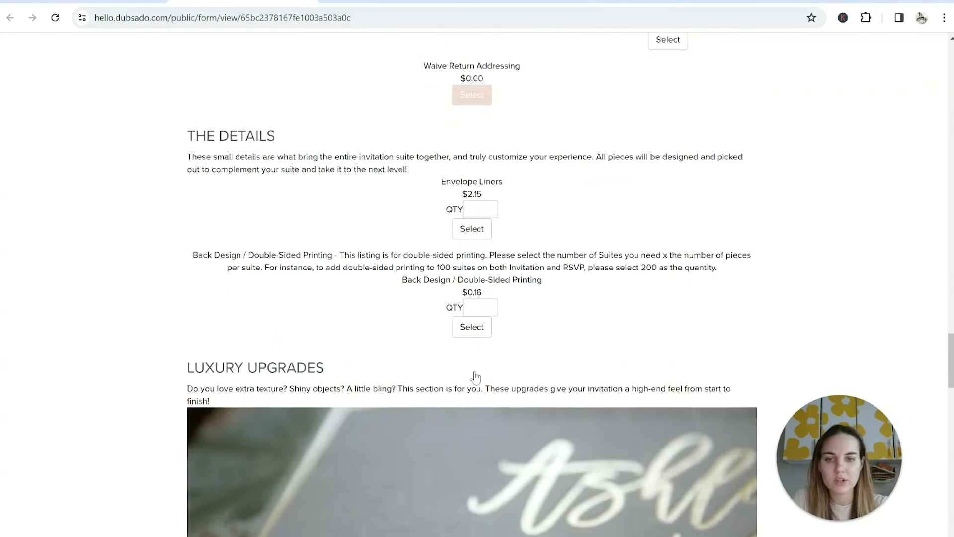
pyautogui.scroll(-1, 475, 377)
pyautogui.click(490, 183)
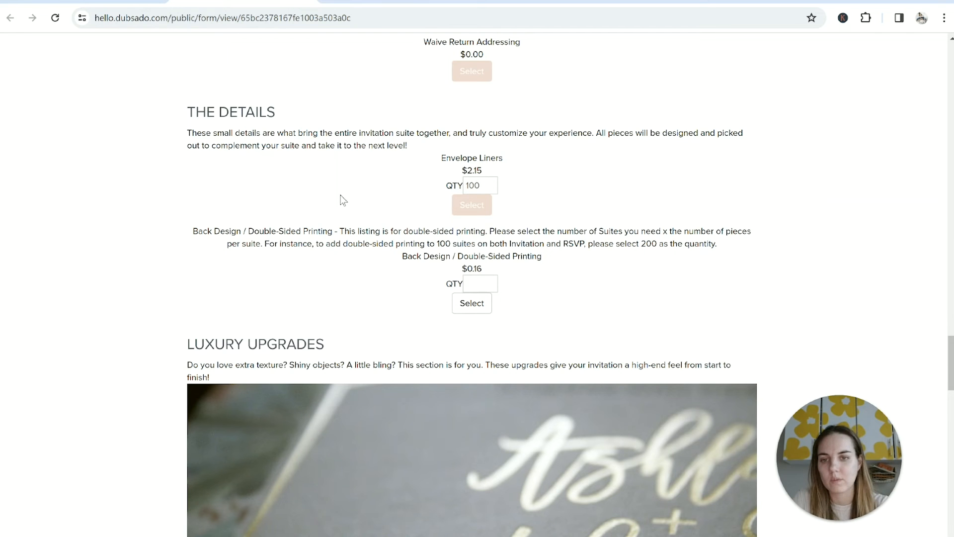
pyautogui.scroll(-12, 342, 198)
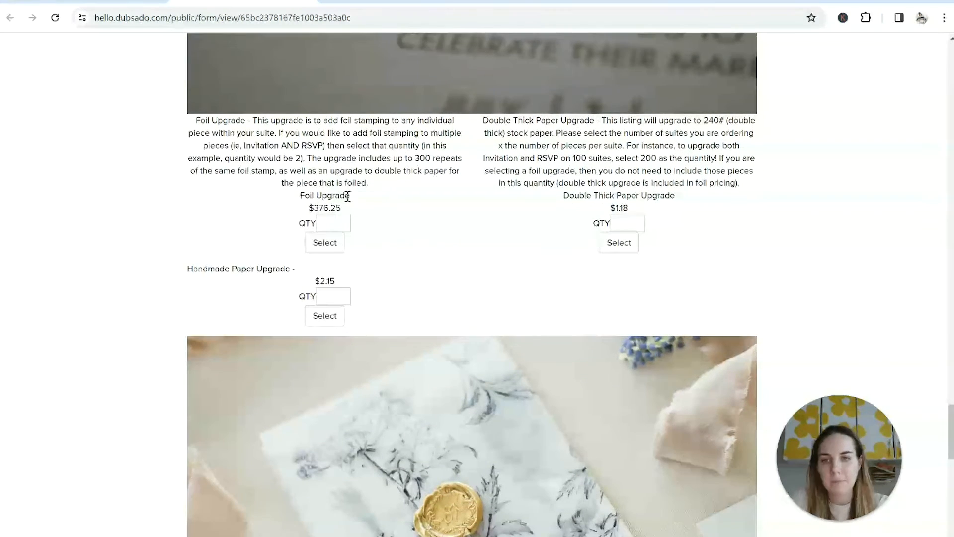
pyautogui.click(343, 220)
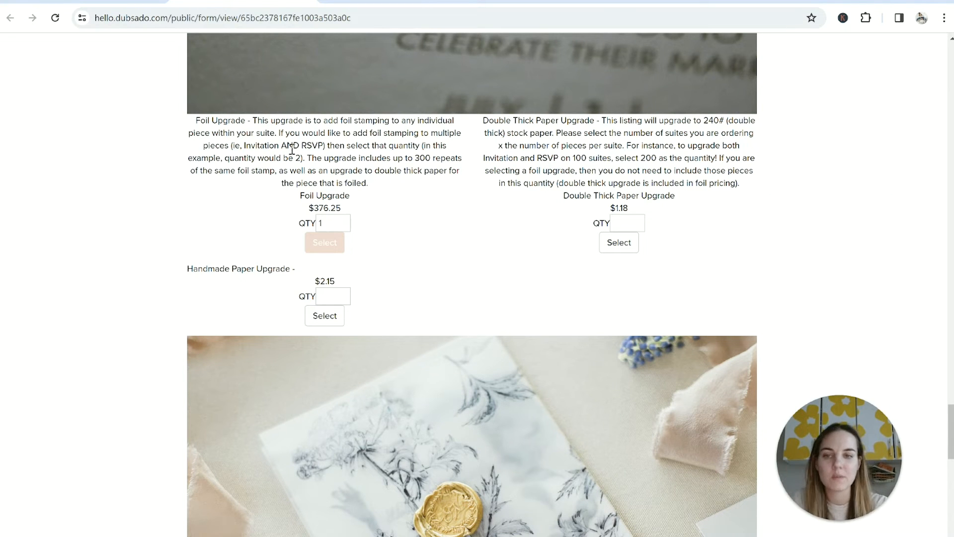
# - Set the Belly Bands quantity to 100 under TIE IT WITH A BOW
pyautogui.scroll(-8, 466, 296)
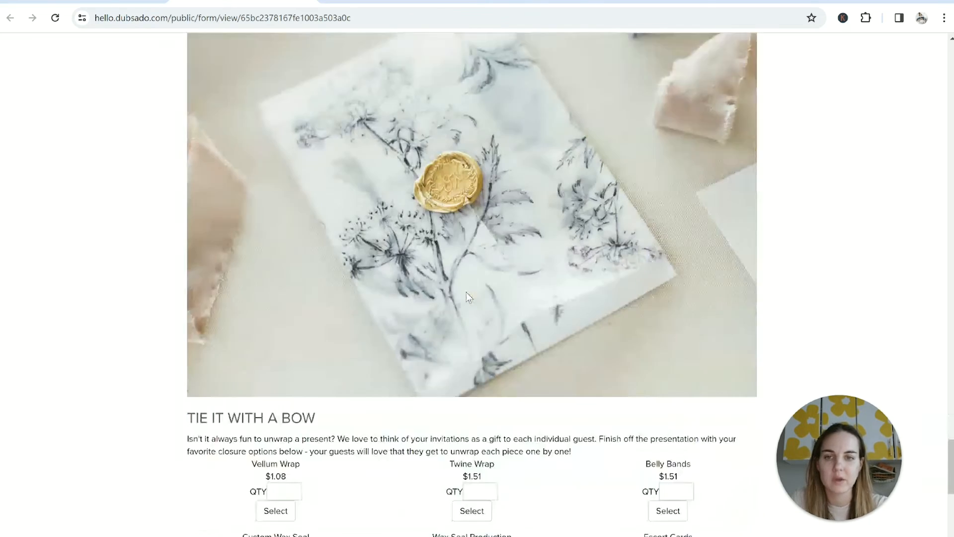
pyautogui.scroll(-5, 467, 296)
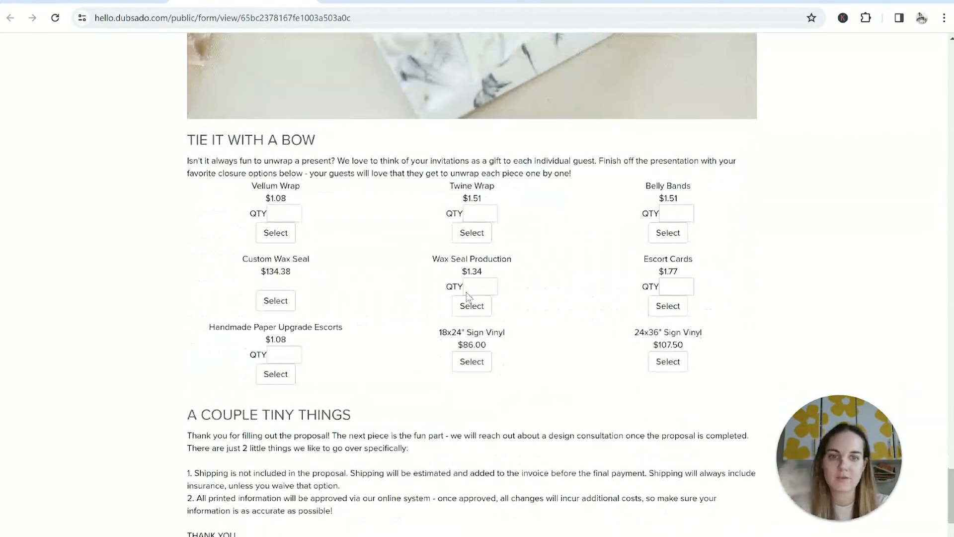
pyautogui.scroll(-2, 468, 293)
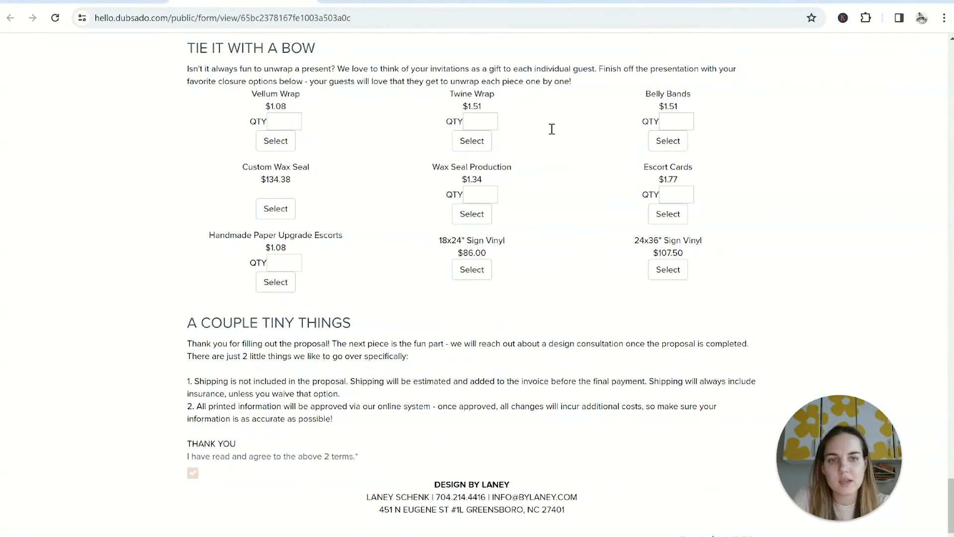
pyautogui.click(673, 121)
pyautogui.write('100')
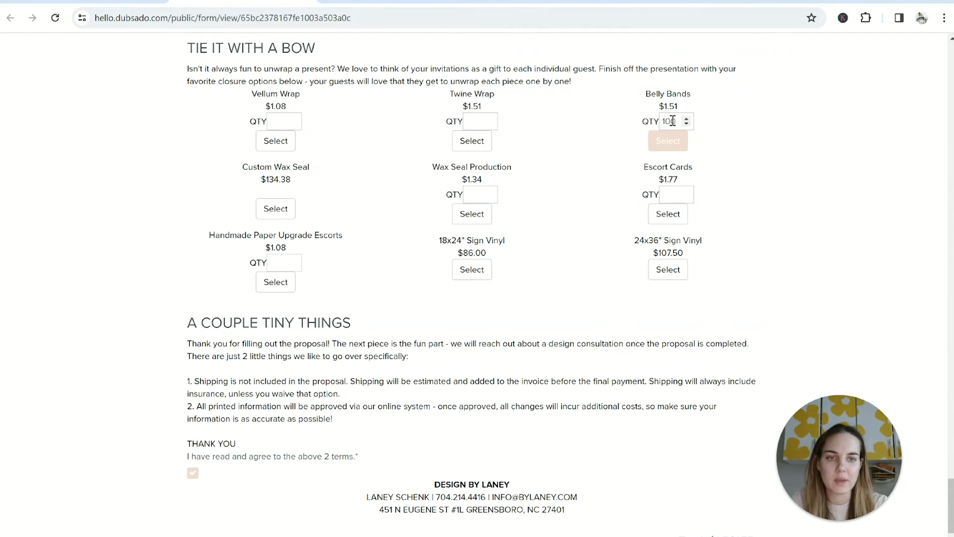
# - Examine the Invoice section of the client-facing proposal and return to the Proposal section's Design Package content
pyautogui.scroll(-2, 740, 152)
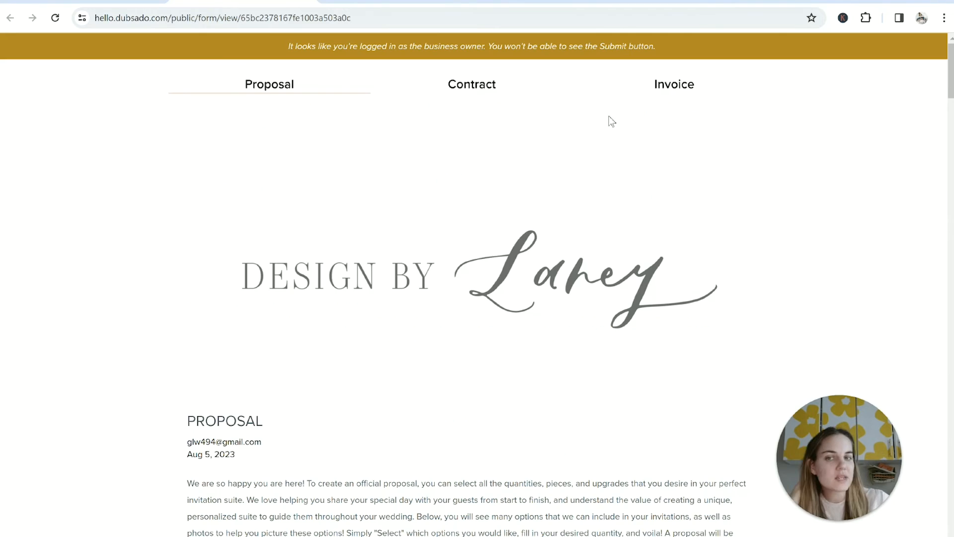
pyautogui.click(674, 87)
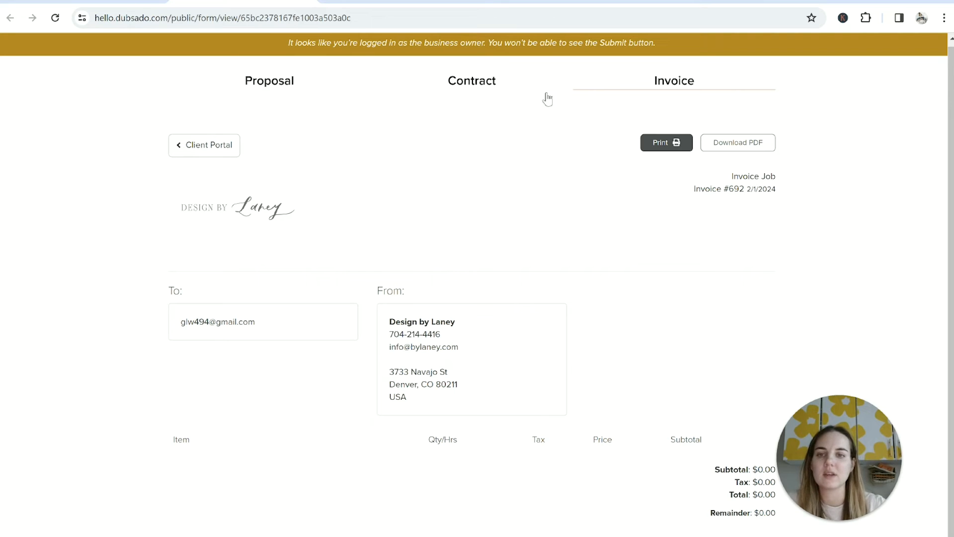
pyautogui.click(272, 85)
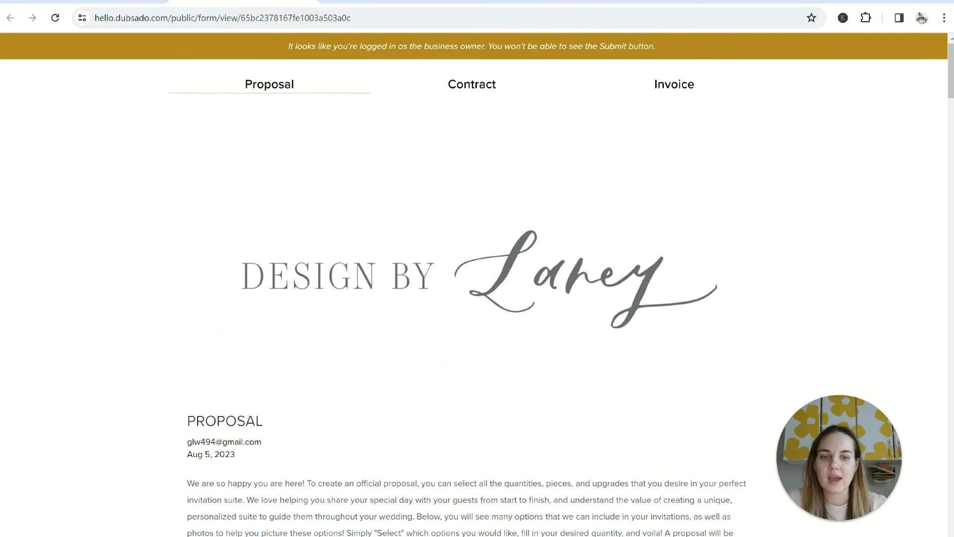
pyautogui.scroll(-7, 499, 311)
pyautogui.scroll(-4, 529, 313)
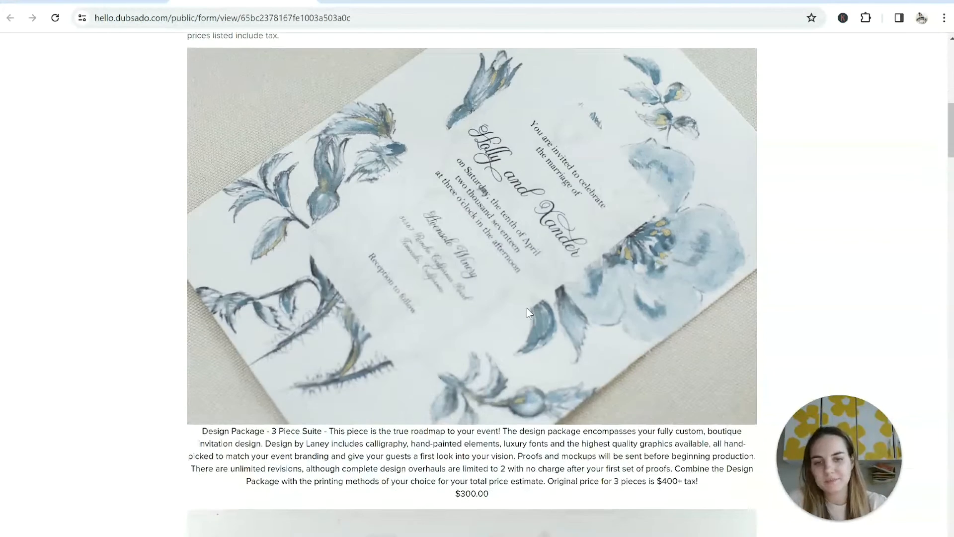
pyautogui.scroll(-1, 529, 313)
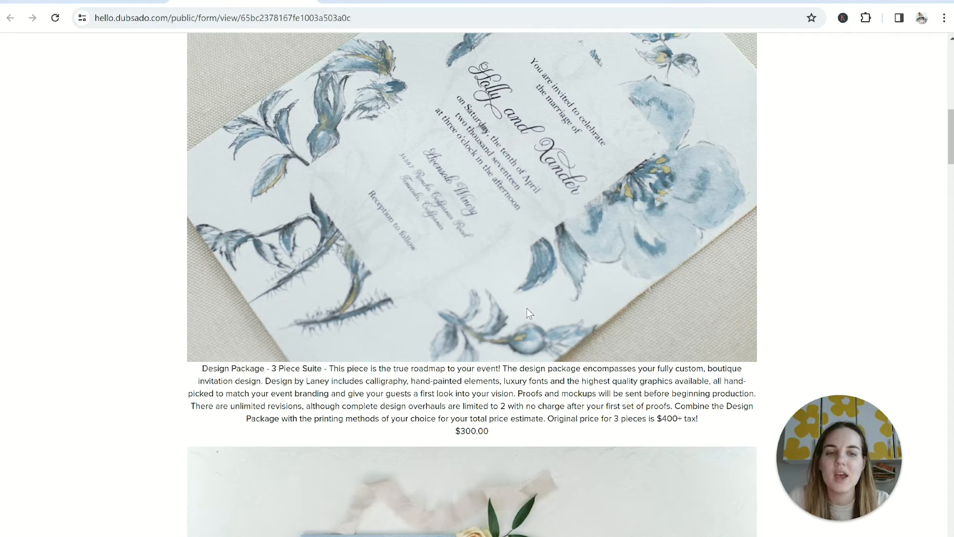
pyautogui.scroll(11, 526, 308)
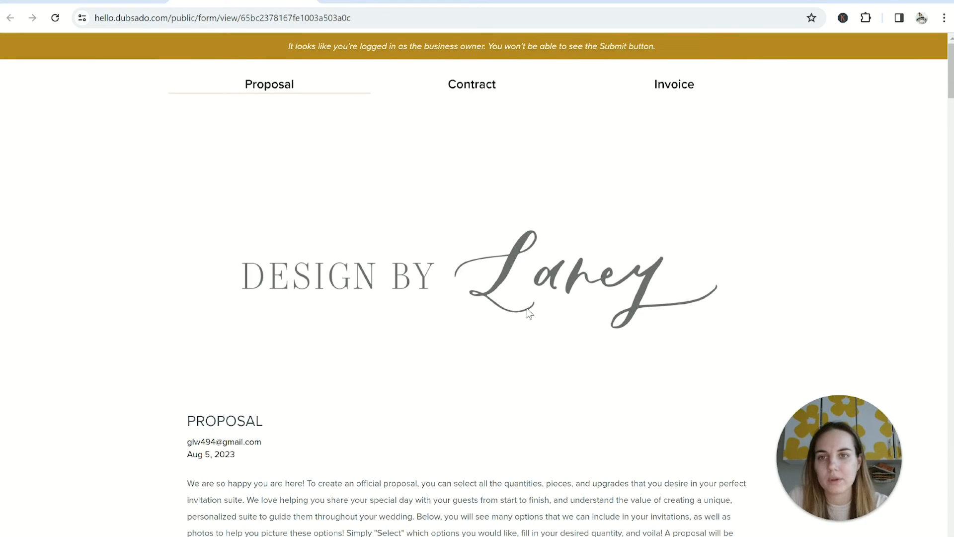
# - Close the client view and preview, add the Invitation Custom Proposal form to the project, and open and discard its email draft
pyautogui.hotkey('ctrl', 'w')
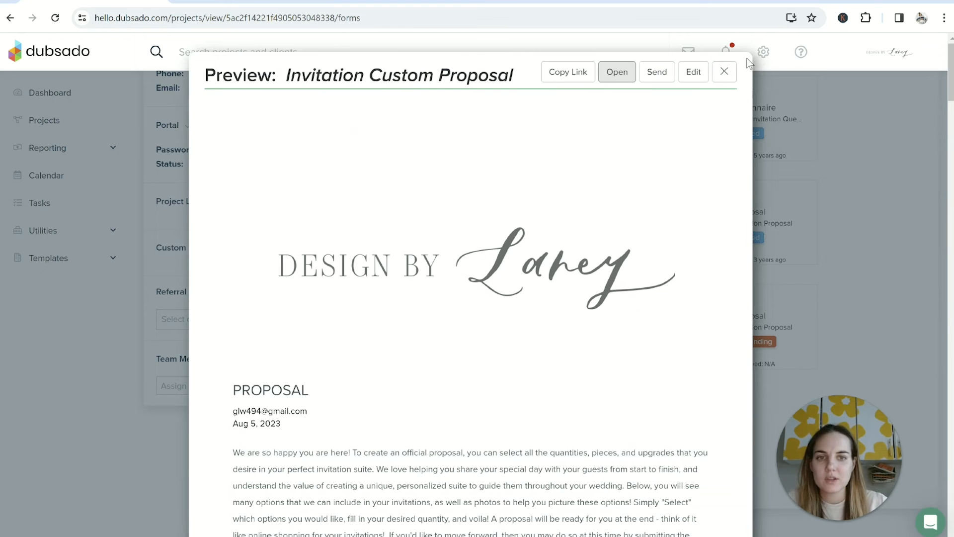
pyautogui.click(725, 72)
pyautogui.click(503, 196)
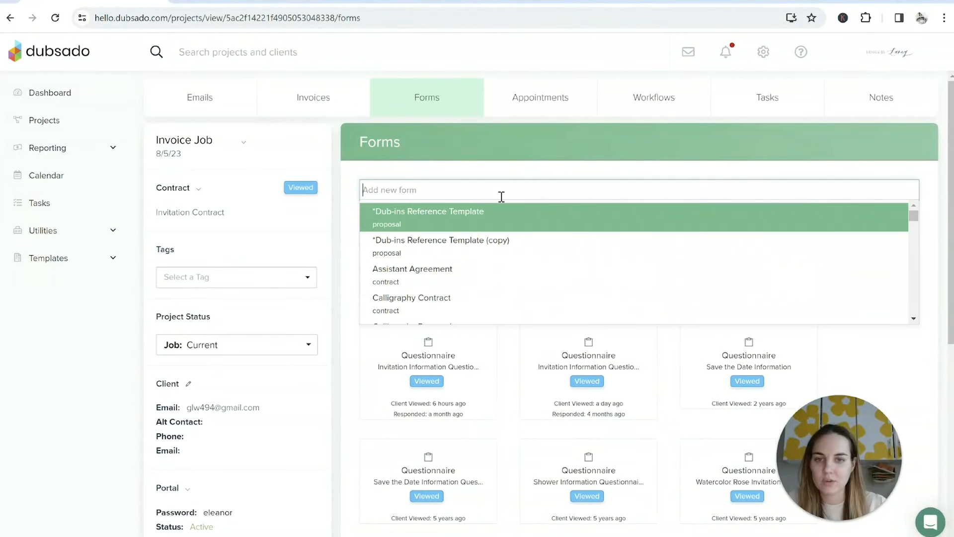
pyautogui.write('invitatio')
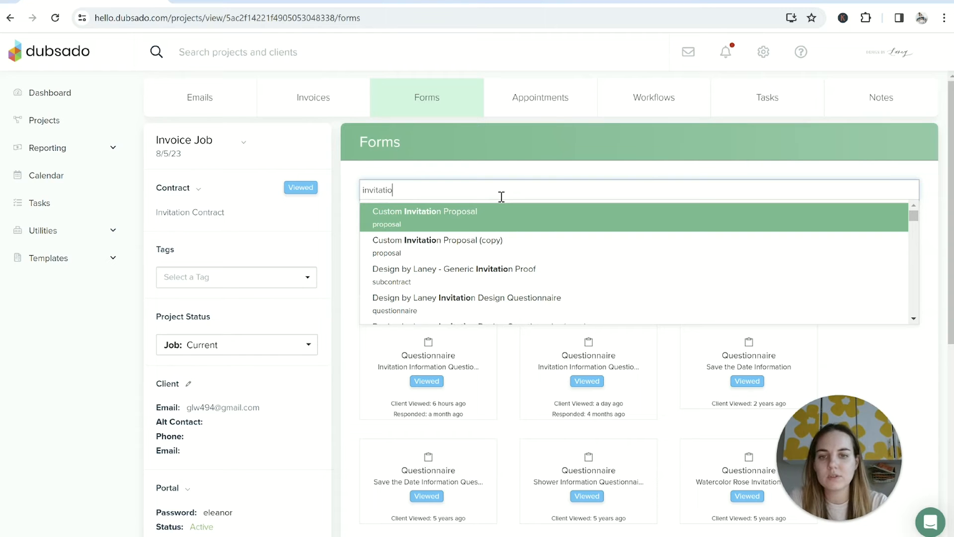
pyautogui.write('n cu')
pyautogui.click(515, 228)
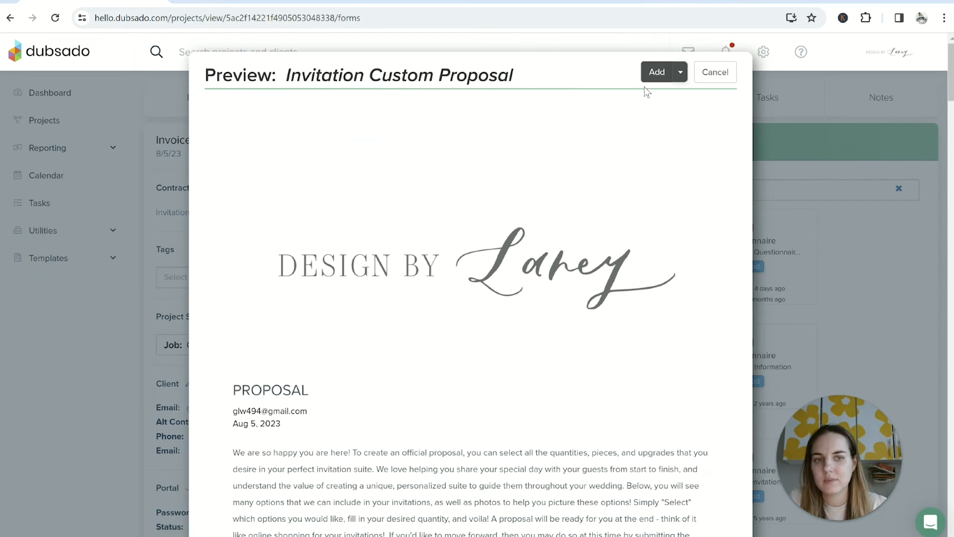
pyautogui.click(654, 76)
pyautogui.click(656, 72)
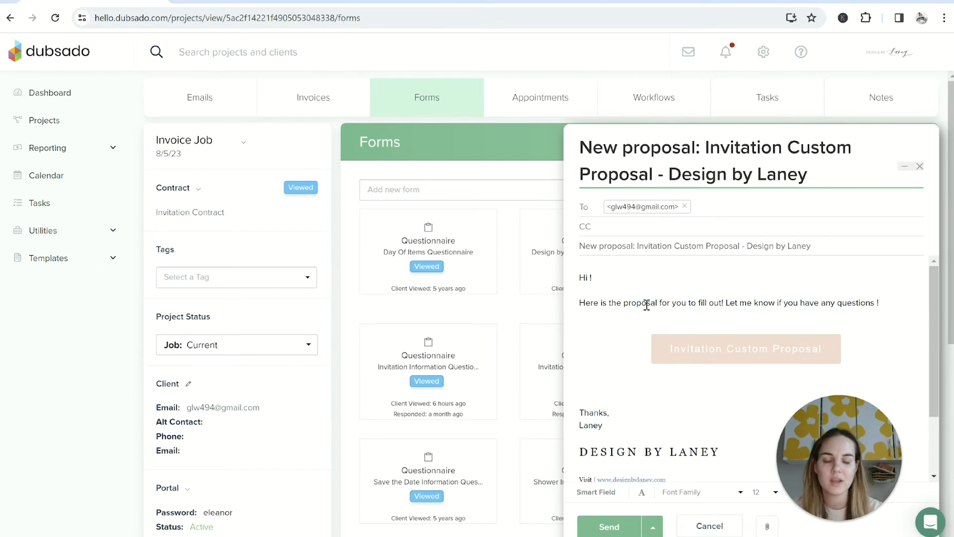
pyautogui.click(920, 166)
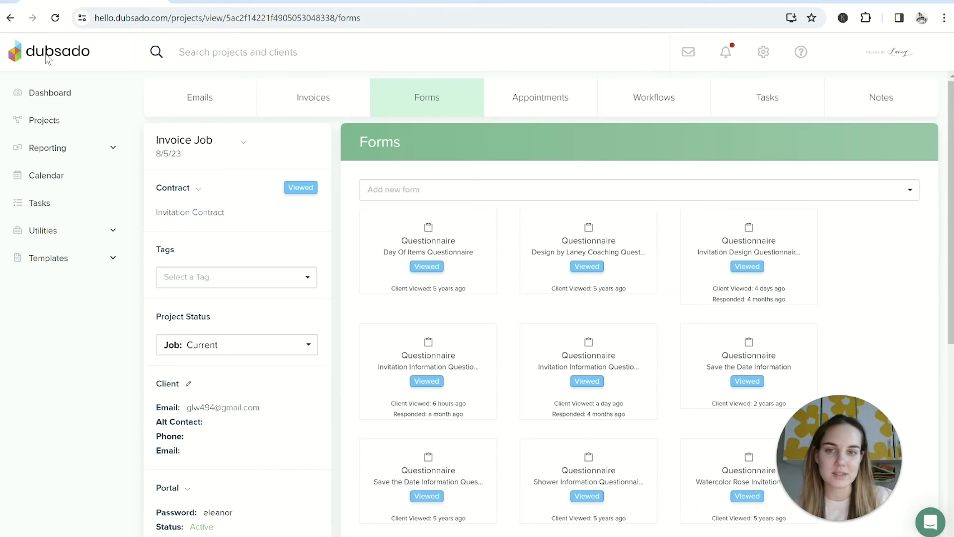
# - Check the project's invoice, preview the newly added Invitation Custom Proposal among the project's forms, and close the preview
pyautogui.click(280, 108)
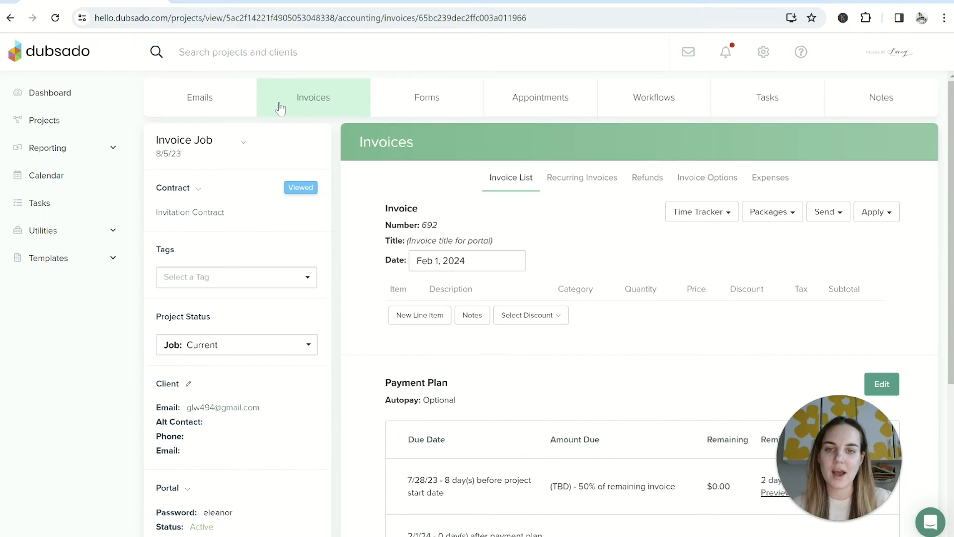
pyautogui.click(403, 108)
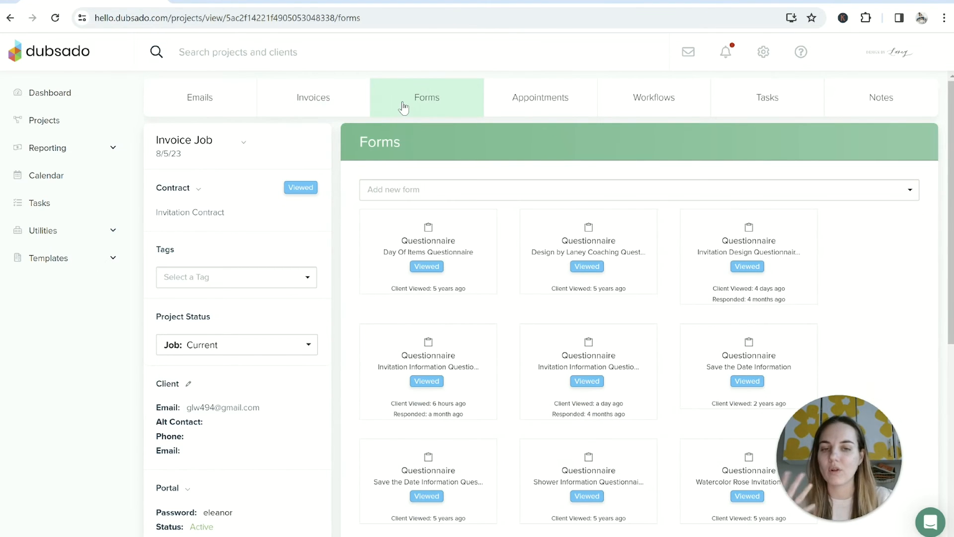
pyautogui.scroll(-5, 529, 205)
pyautogui.moveTo(557, 467)
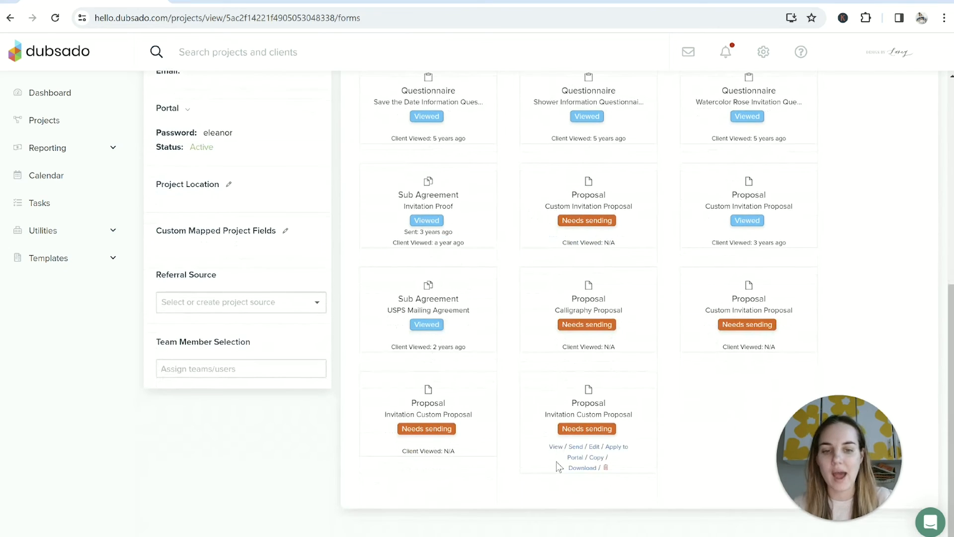
pyautogui.click(555, 447)
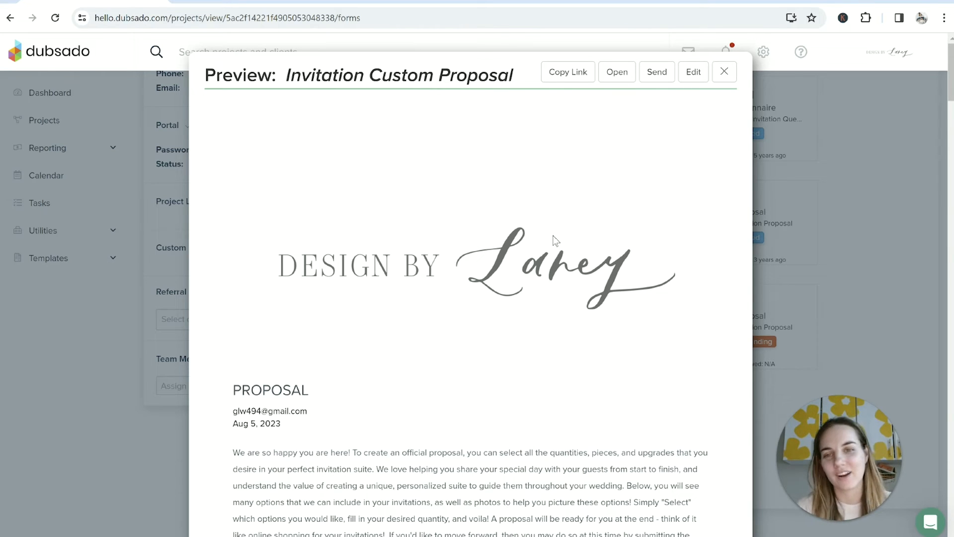
pyautogui.click(724, 71)
# - Look over the project's forms and return to its invoice to examine the line items and payment plan
pyautogui.scroll(2, 642, 389)
pyautogui.scroll(5, 643, 390)
pyautogui.scroll(-8, 643, 393)
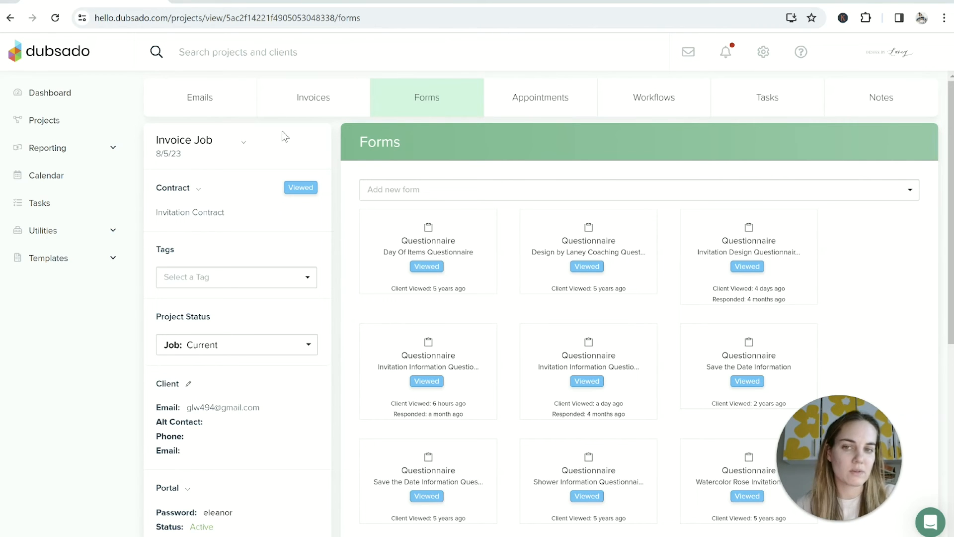
pyautogui.click(316, 99)
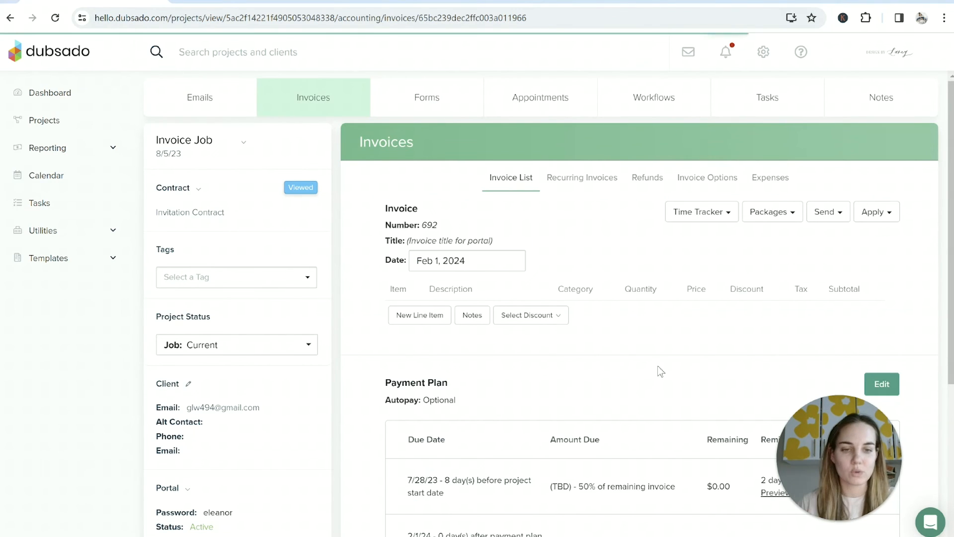
pyautogui.scroll(-1, 660, 373)
pyautogui.scroll(1, 626, 295)
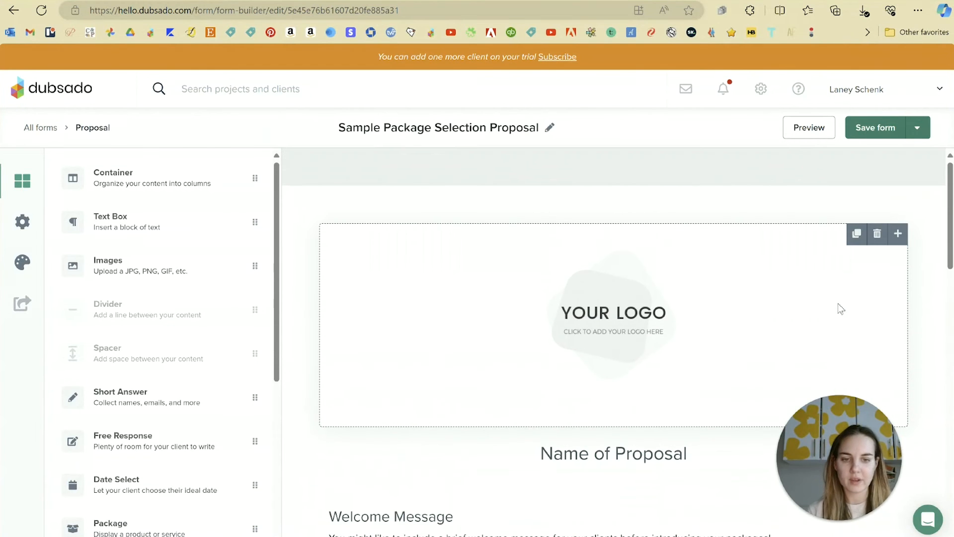
# - Examine the Sample Package Selection Proposal from its packages through the optional add-ons, questions and file upload
pyautogui.scroll(-6, 840, 308)
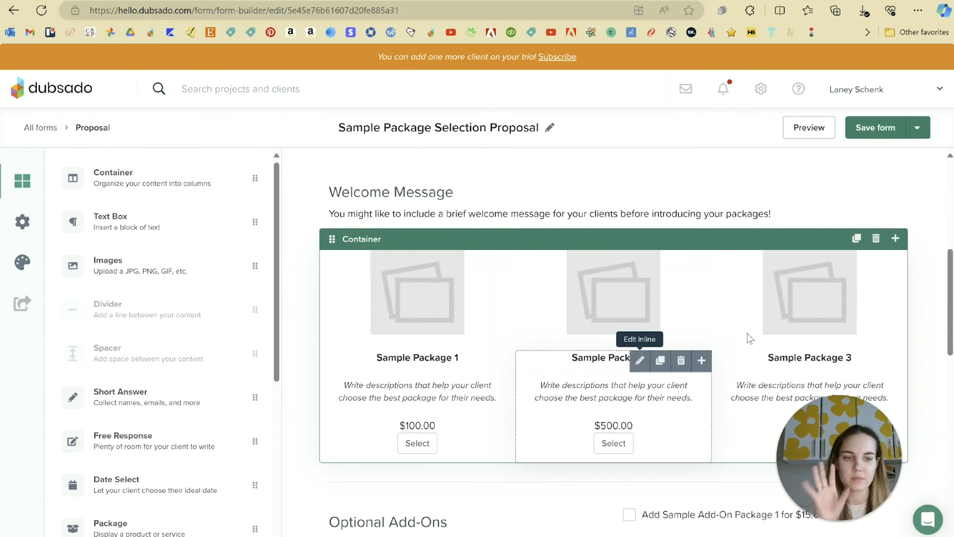
pyautogui.scroll(-3, 809, 334)
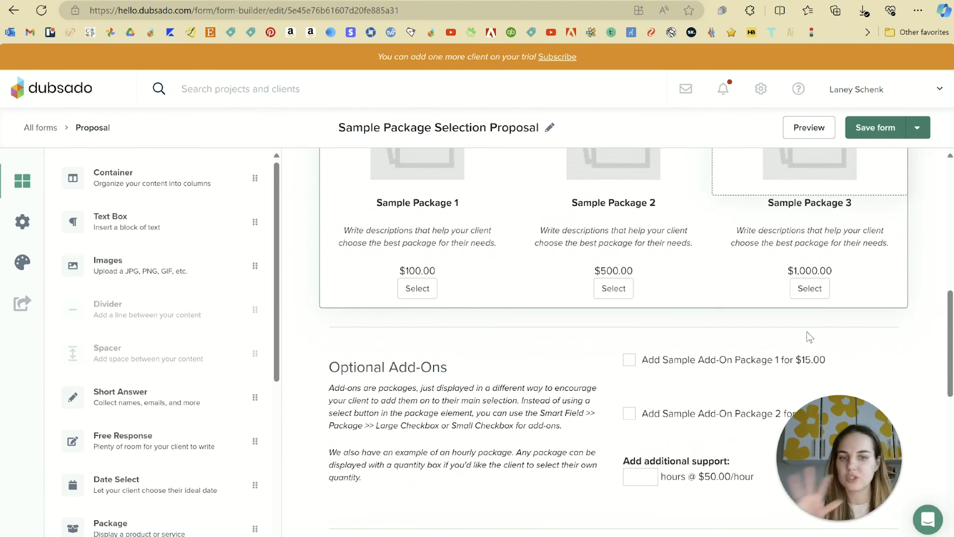
pyautogui.scroll(-3, 809, 334)
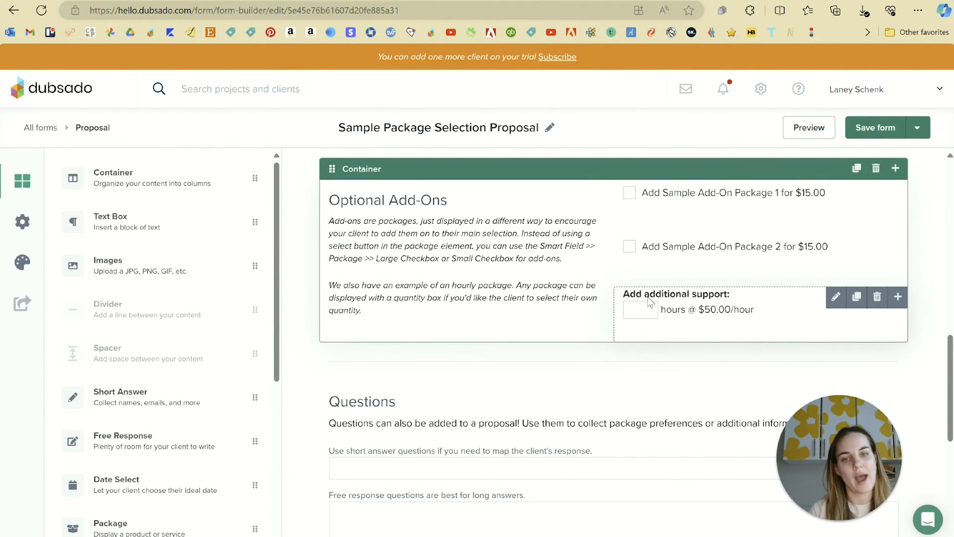
pyautogui.scroll(-5, 649, 301)
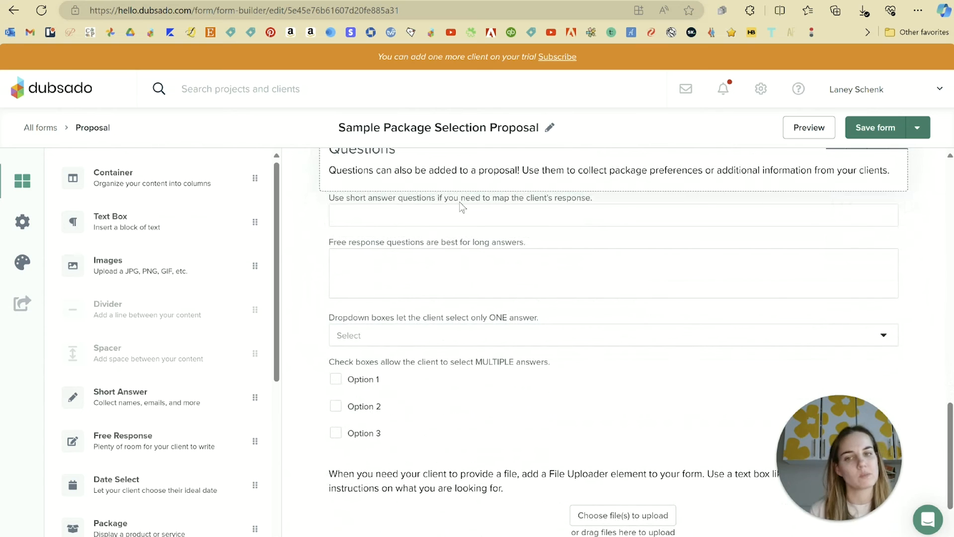
pyautogui.scroll(-2, 547, 413)
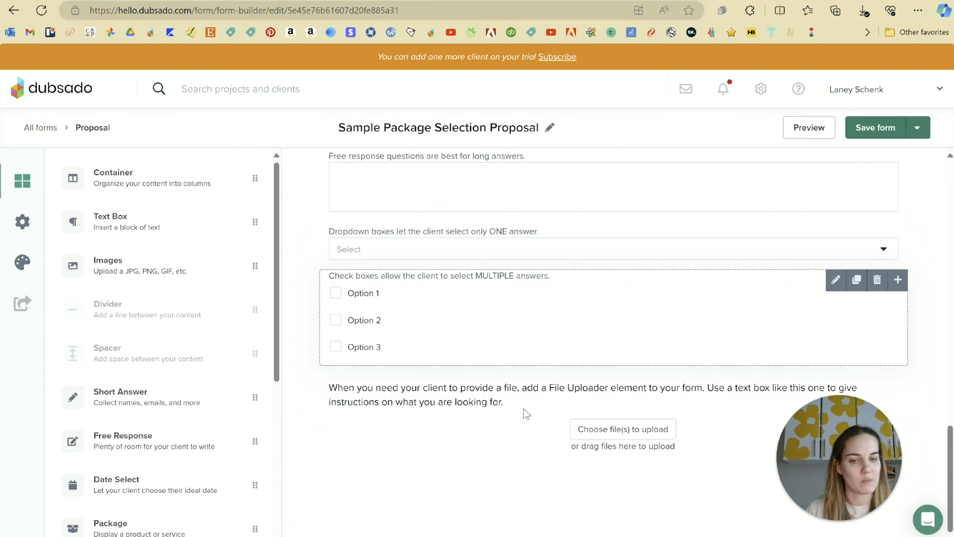
pyautogui.scroll(12, 616, 442)
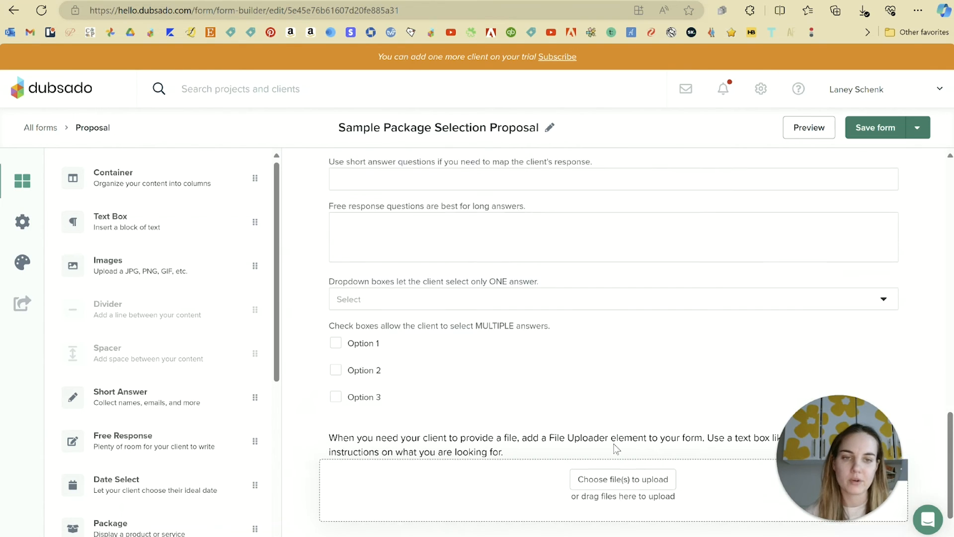
pyautogui.scroll(6, 614, 449)
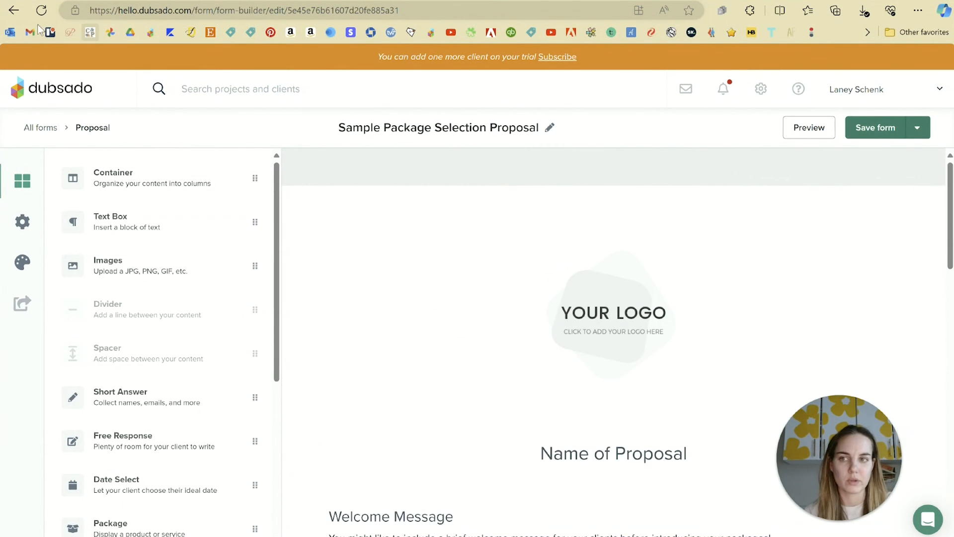
# - Open the Sample Quote-Like Proposal from the forms list, examine its invoice smart fields under Your Quote, and leave the form
pyautogui.click(13, 10)
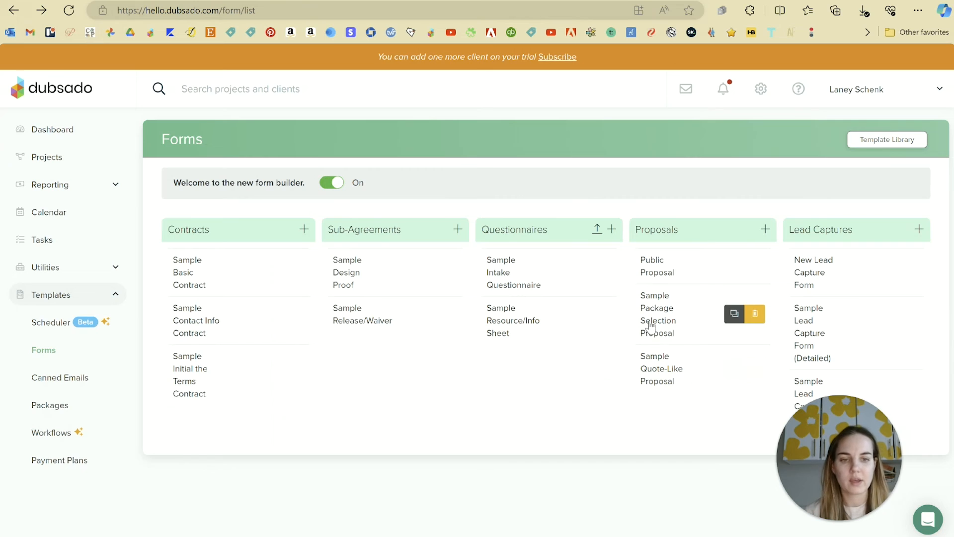
pyautogui.click(665, 373)
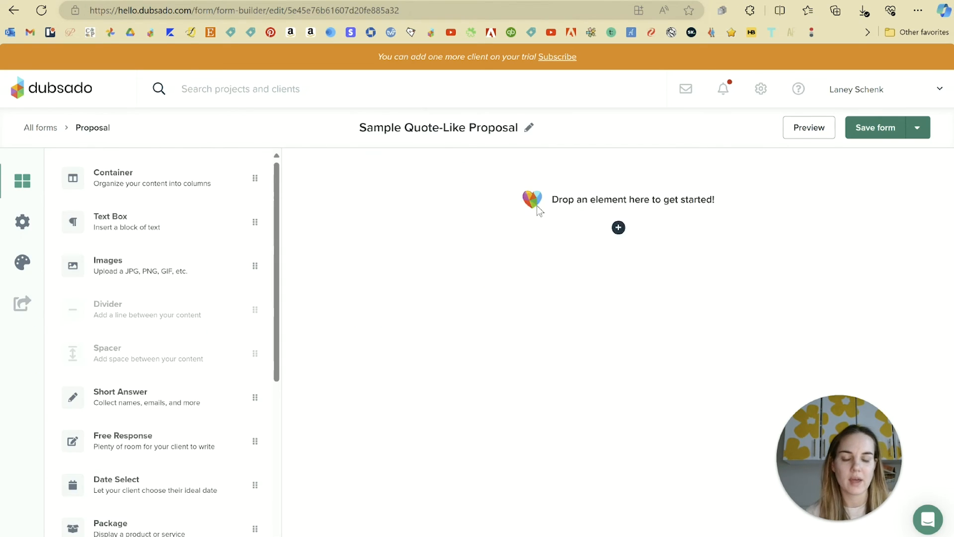
pyautogui.scroll(-6, 543, 211)
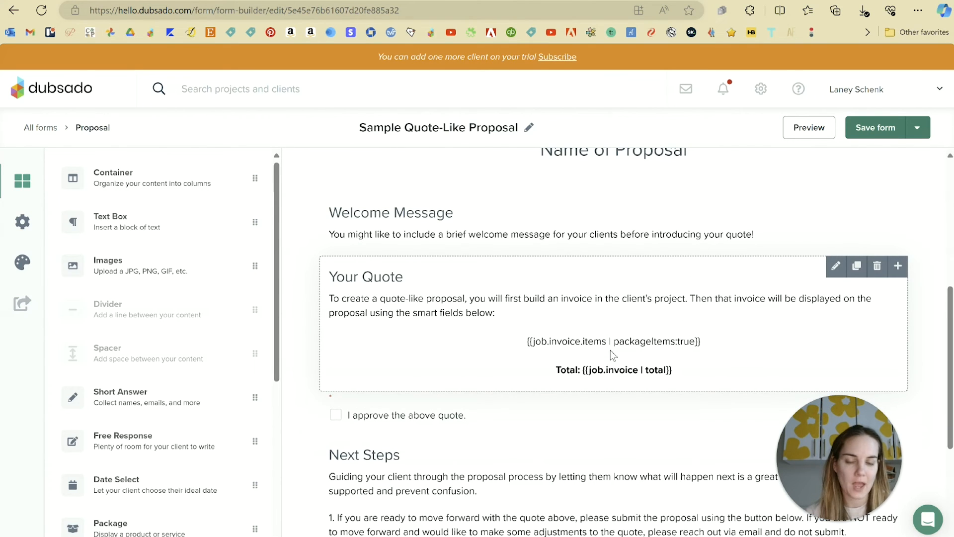
pyautogui.click(13, 10)
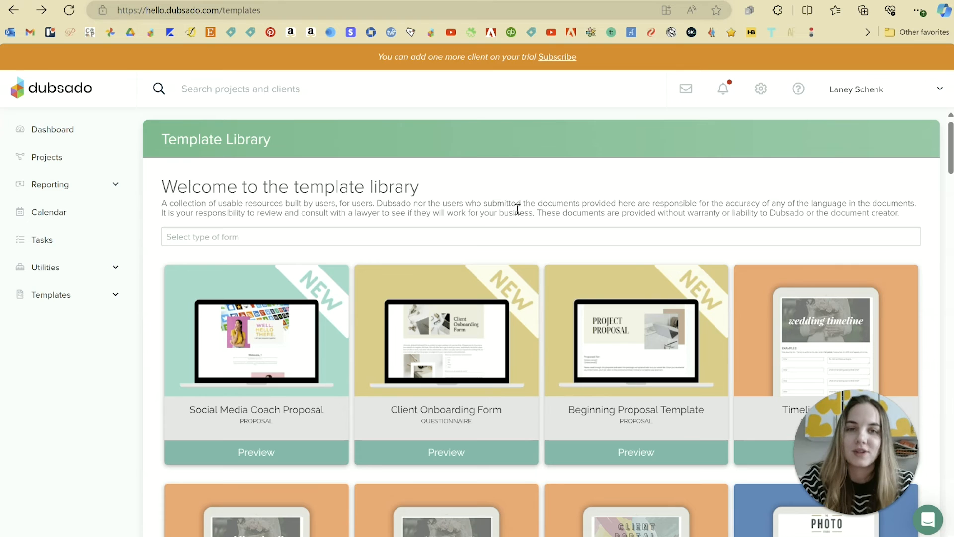
# - Go to the form templates, open the Template Library, and check the form types available for filtering without choosing one
pyautogui.click(79, 296)
pyautogui.click(58, 351)
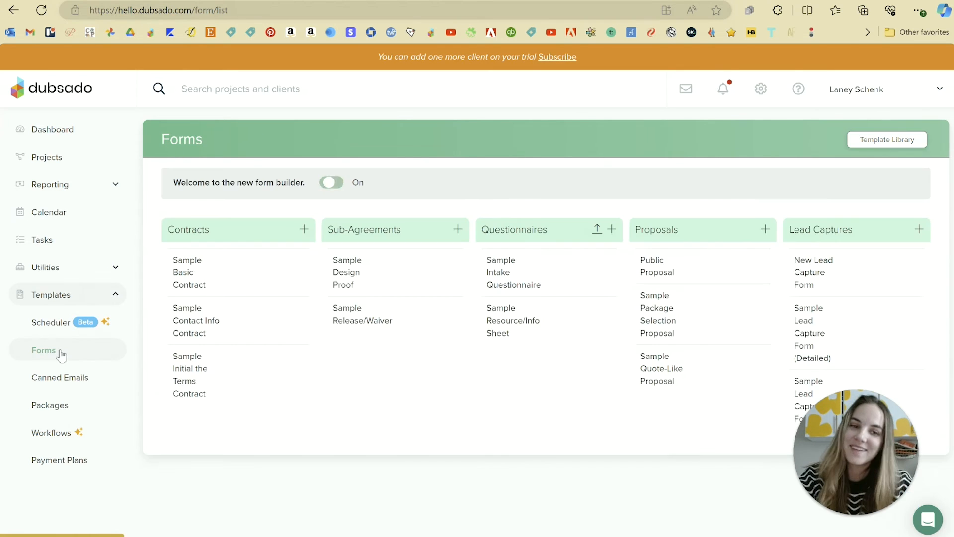
pyautogui.click(887, 142)
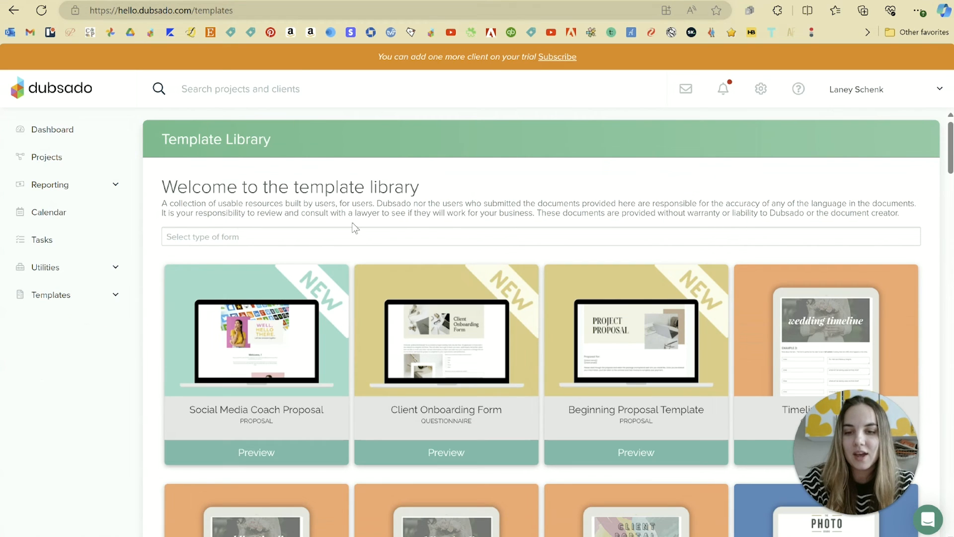
pyautogui.click(417, 238)
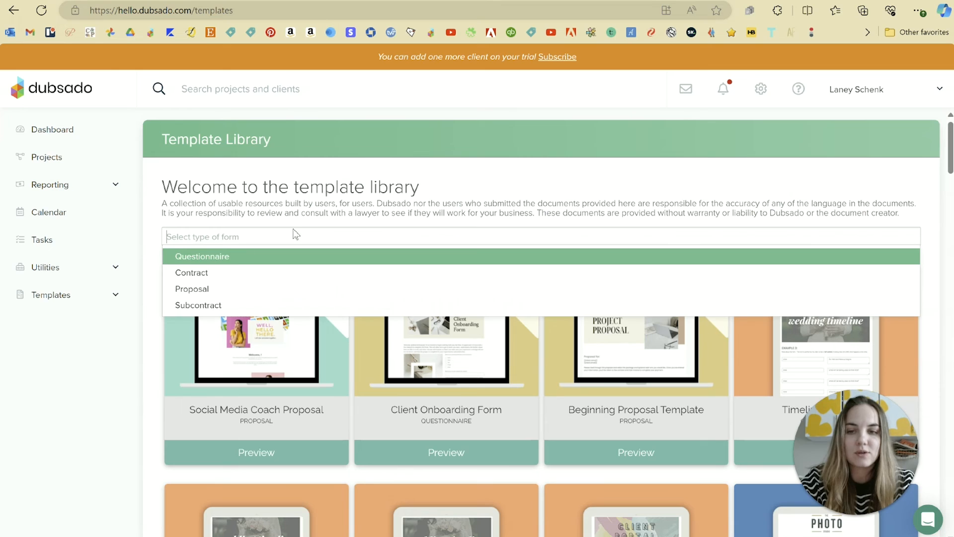
pyautogui.click(420, 190)
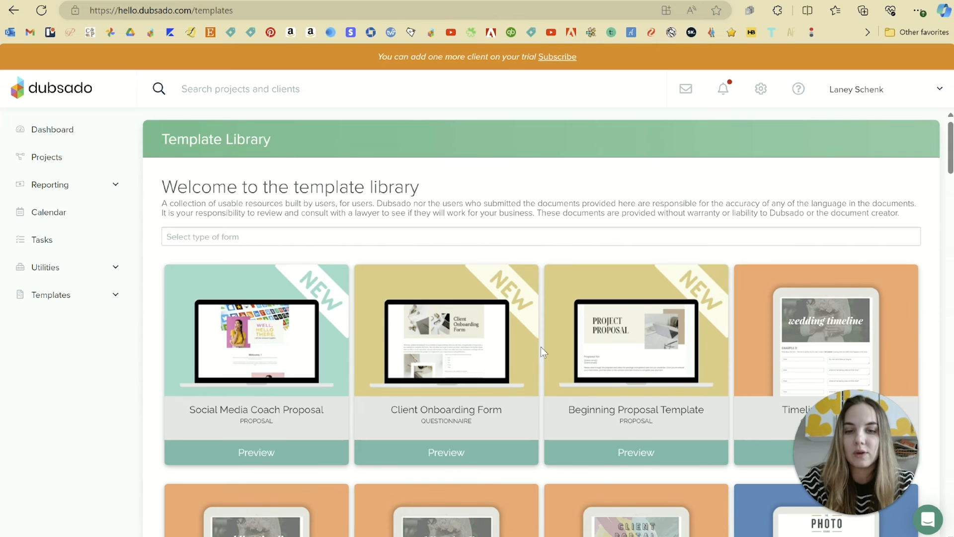
# - Preview the Client Onboarding Form questionnaire in the Template Library and examine its header images, welcome text and communication questions
pyautogui.scroll(-3, 541, 348)
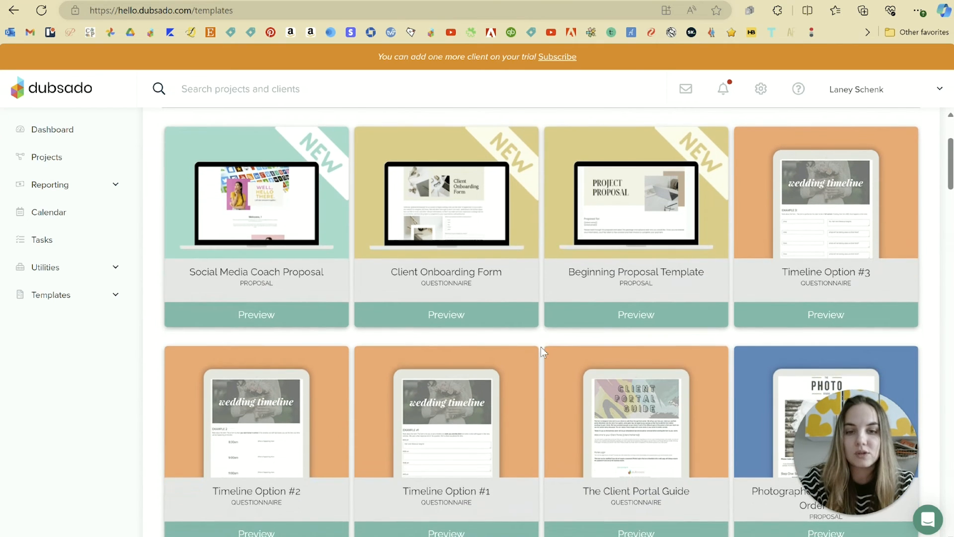
pyautogui.click(438, 192)
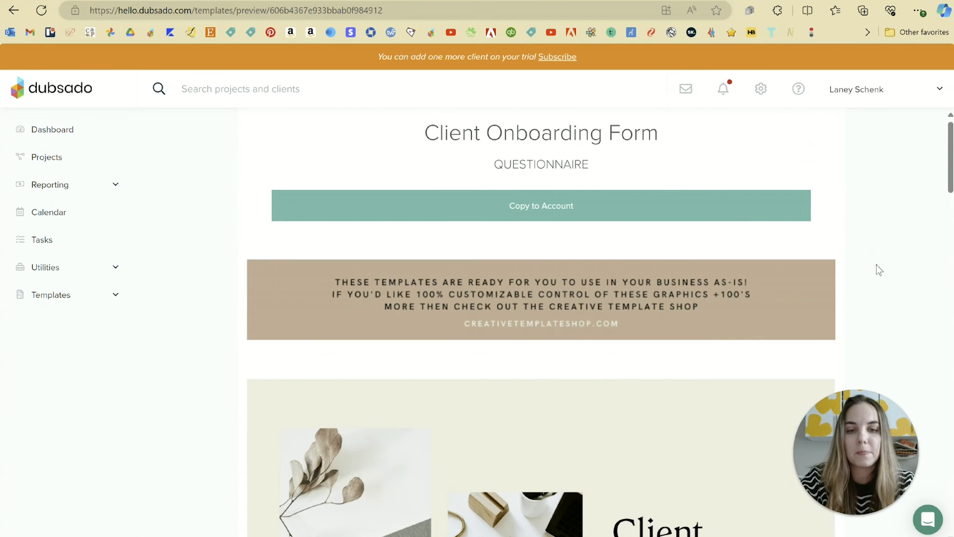
pyautogui.scroll(-3, 890, 308)
pyautogui.scroll(-2, 890, 309)
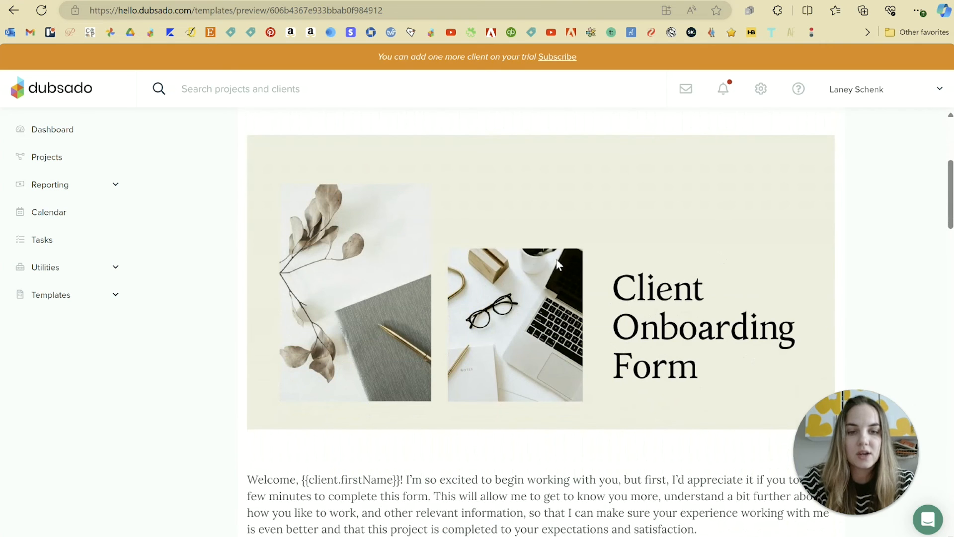
pyautogui.scroll(5, 615, 322)
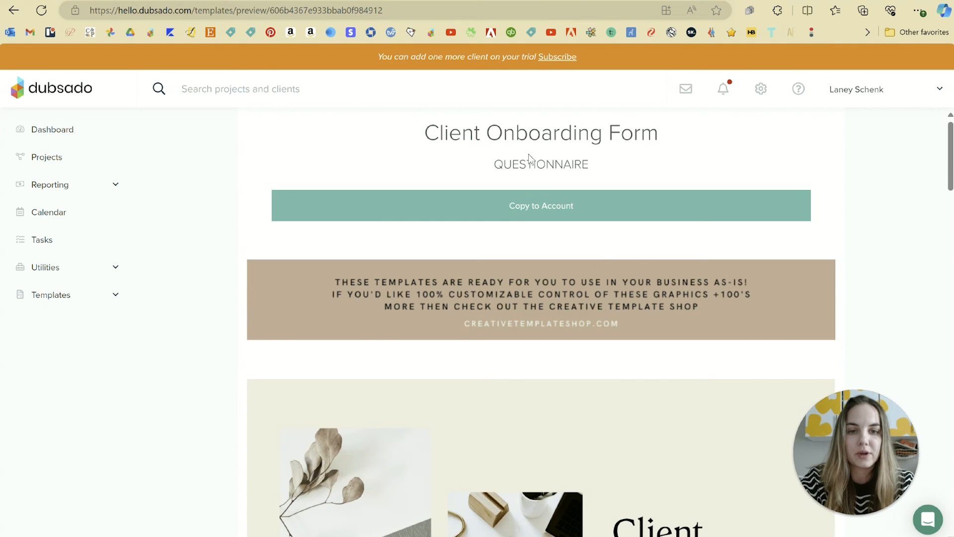
pyautogui.scroll(-6, 527, 328)
pyautogui.scroll(-5, 528, 332)
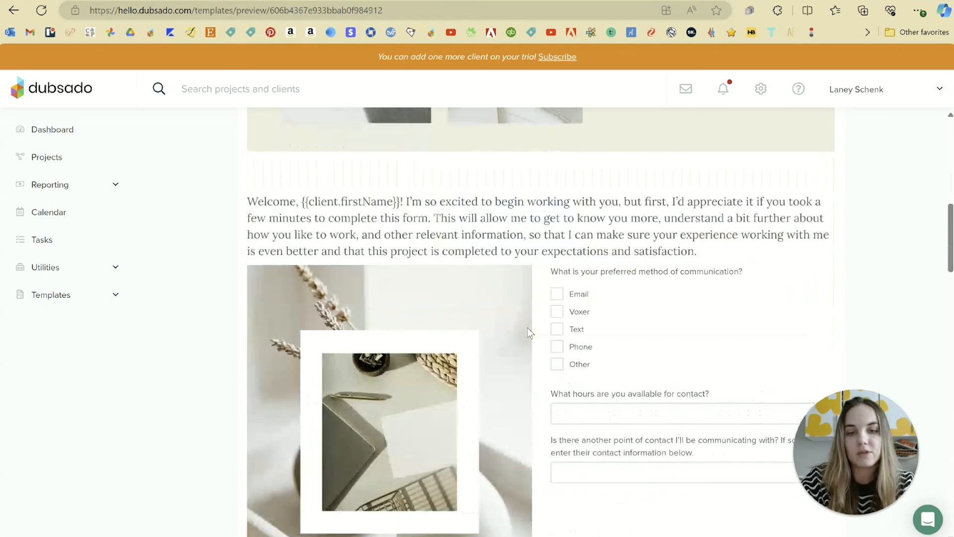
pyautogui.scroll(7, 528, 332)
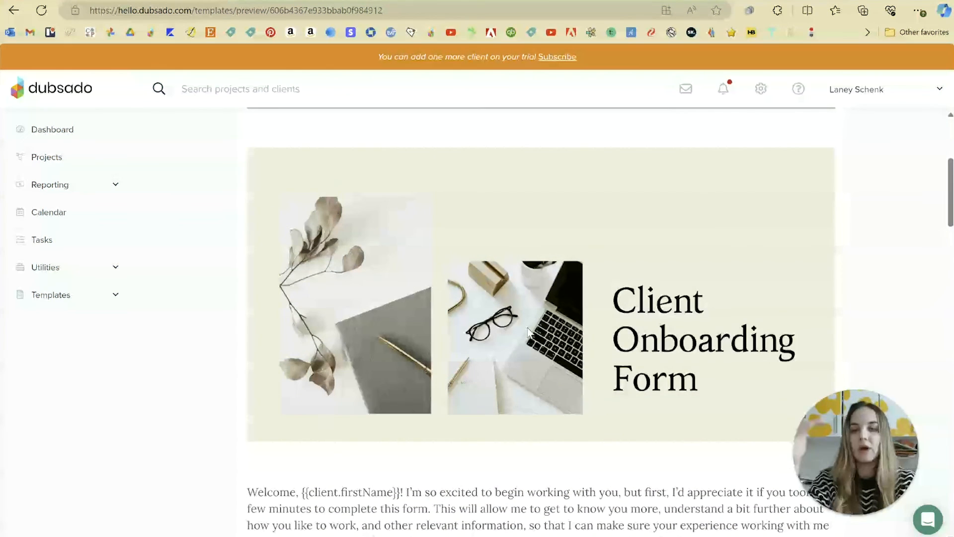
pyautogui.scroll(-5, 528, 332)
pyautogui.scroll(-5, 528, 332)
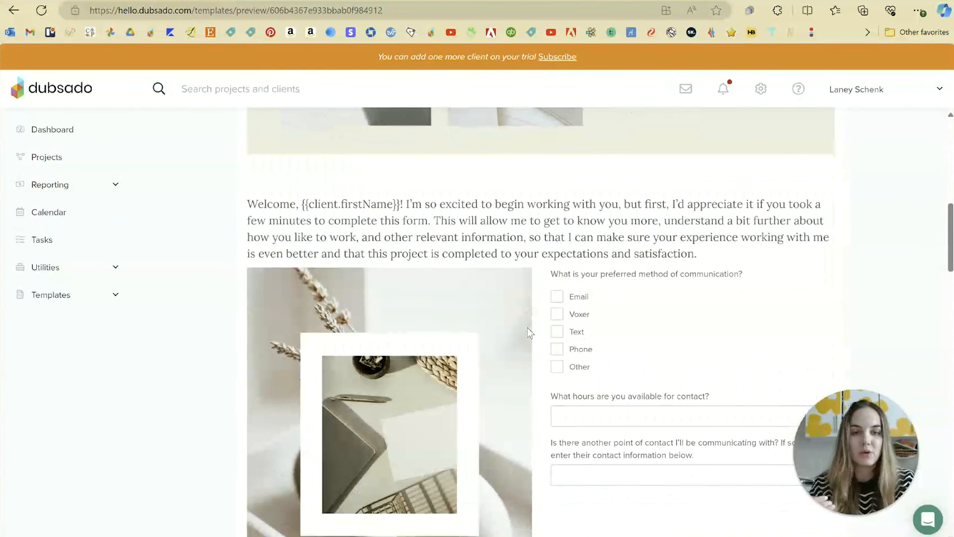
# - Examine the onboarding template's project-specific, tools and company questions and its closing graphic, and return to the Template Library
pyautogui.scroll(-14, 530, 332)
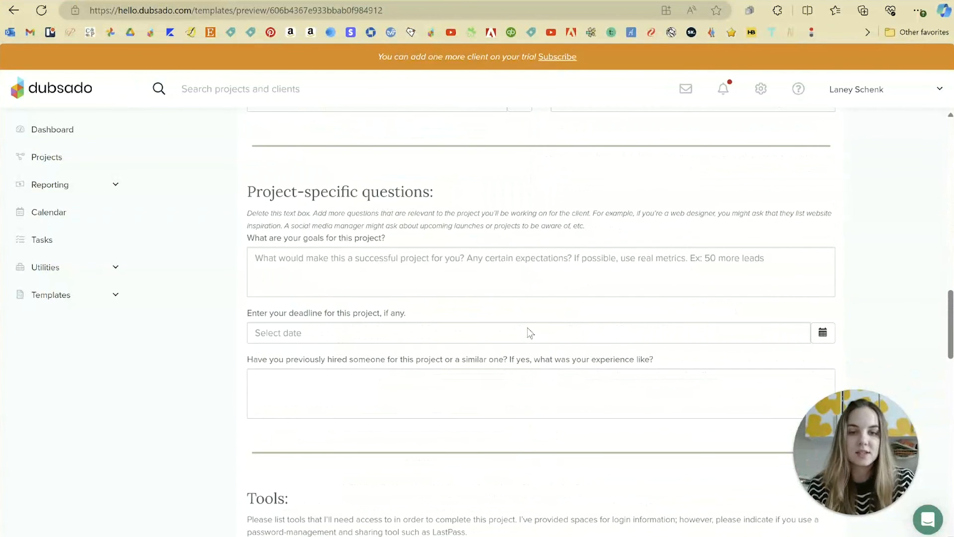
pyautogui.scroll(-4, 528, 328)
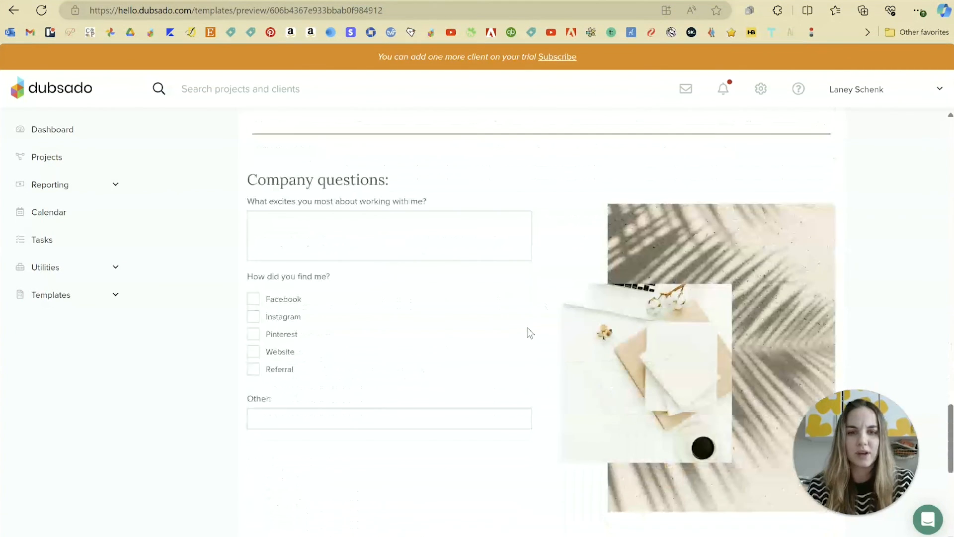
pyautogui.scroll(1, 527, 328)
pyautogui.scroll(-1, 526, 333)
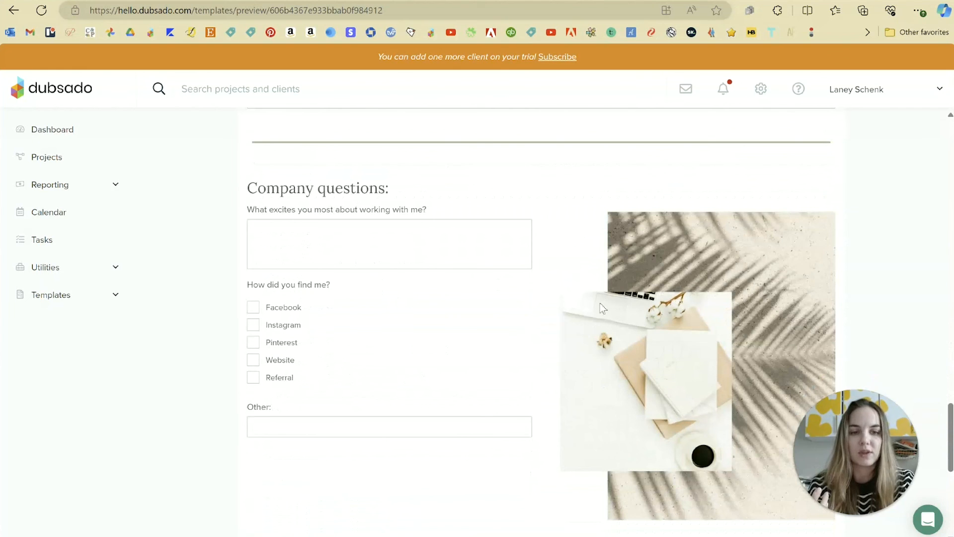
pyautogui.scroll(3, 555, 257)
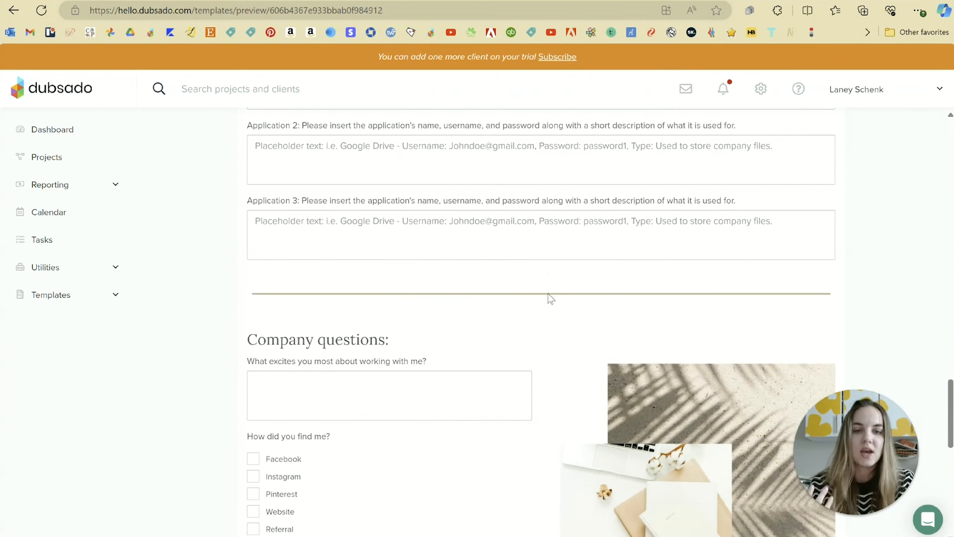
pyautogui.scroll(-10, 549, 294)
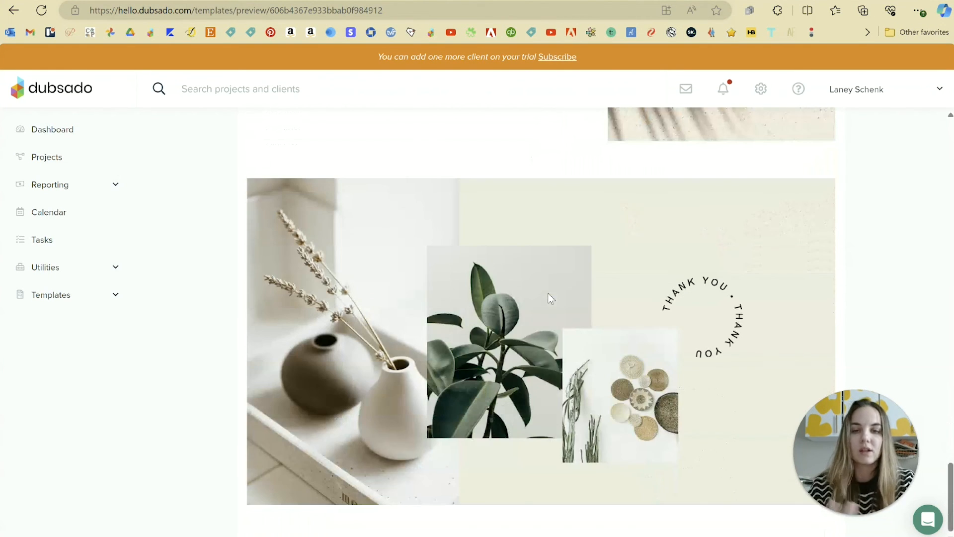
pyautogui.scroll(19, 548, 295)
pyautogui.scroll(15, 551, 298)
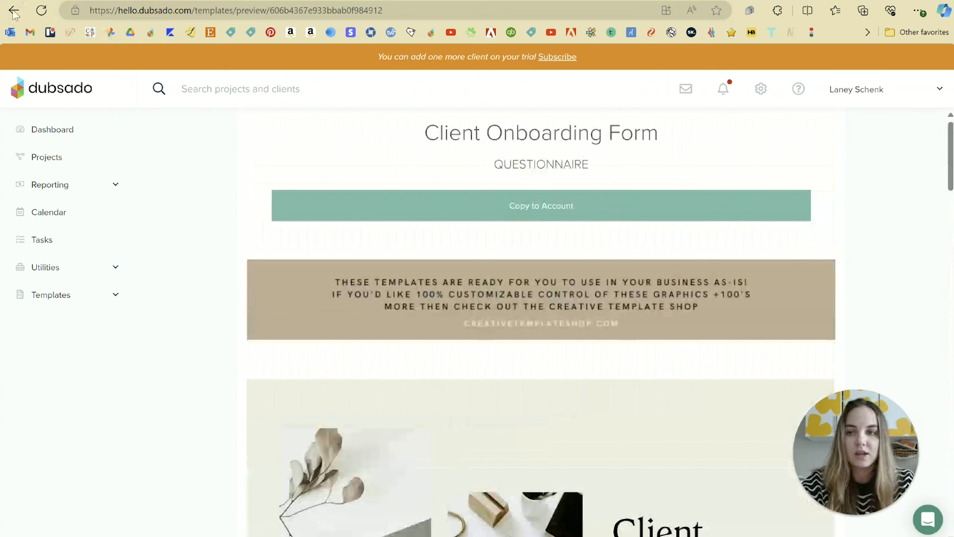
pyautogui.click(13, 11)
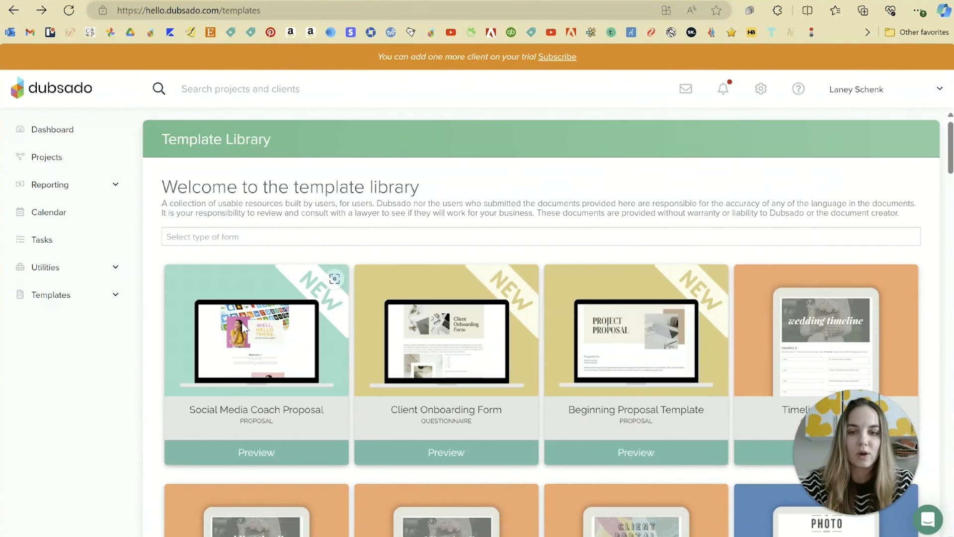
# - Preview the Social Media Coach Proposal template and examine its header graphic, welcome message and coach introduction
pyautogui.click(245, 328)
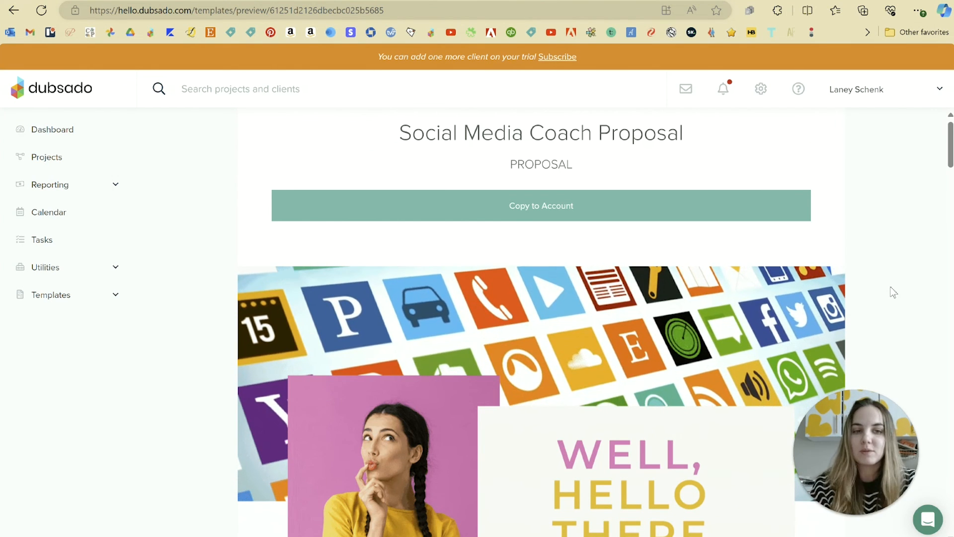
pyautogui.scroll(-3, 893, 292)
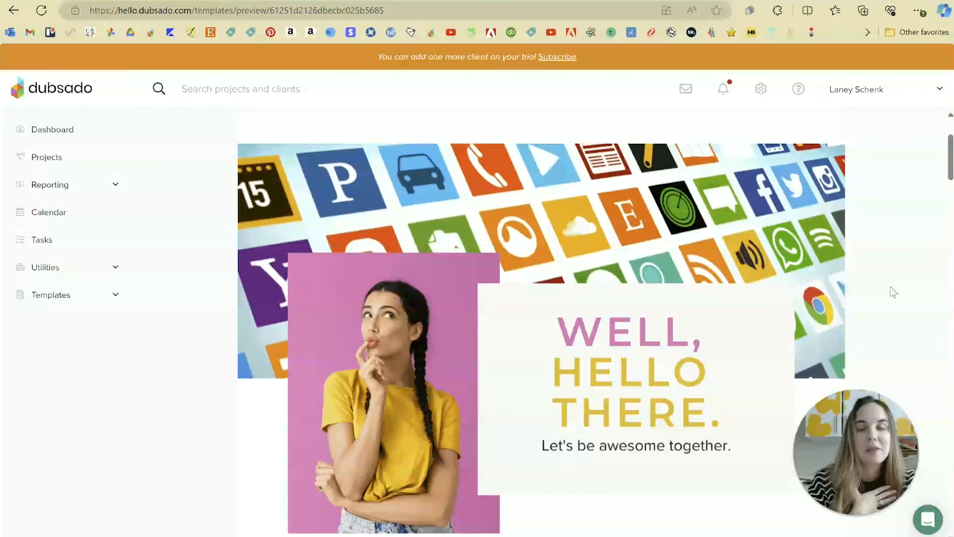
pyautogui.scroll(-1, 893, 292)
pyautogui.scroll(1, 893, 292)
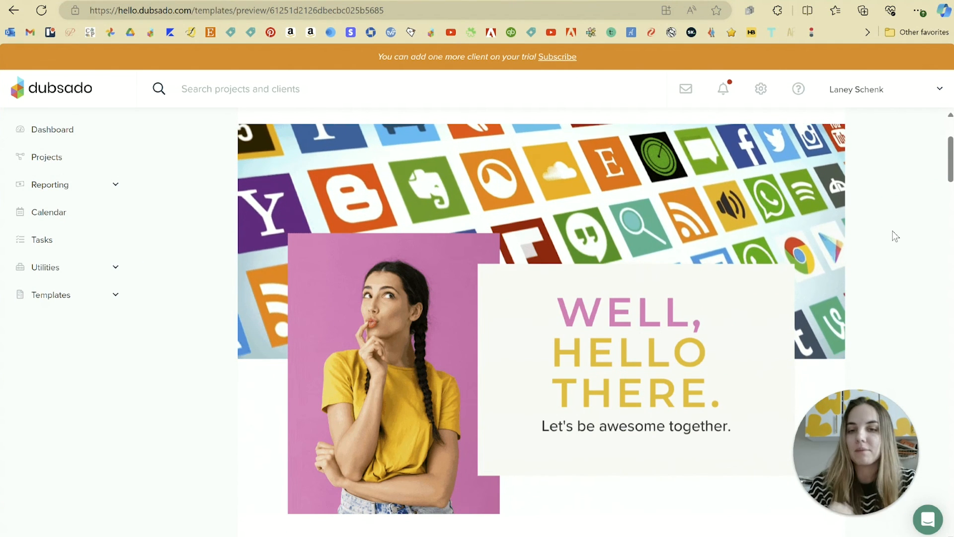
pyautogui.scroll(-1, 895, 236)
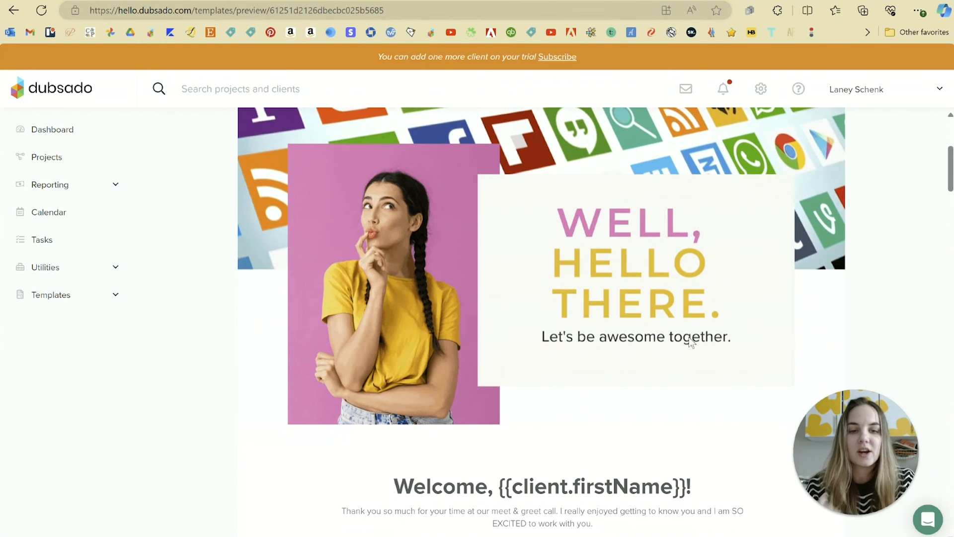
pyautogui.scroll(-5, 689, 336)
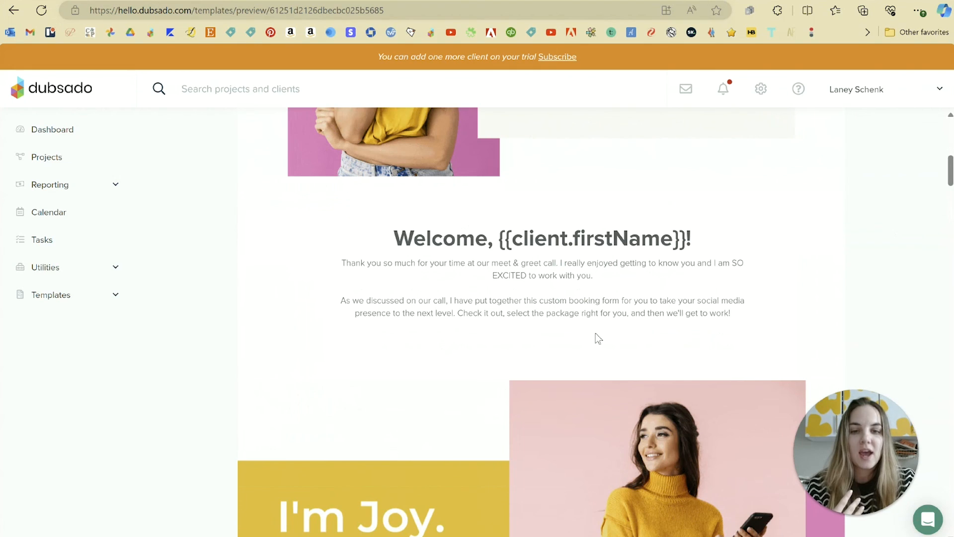
pyautogui.scroll(-6, 595, 333)
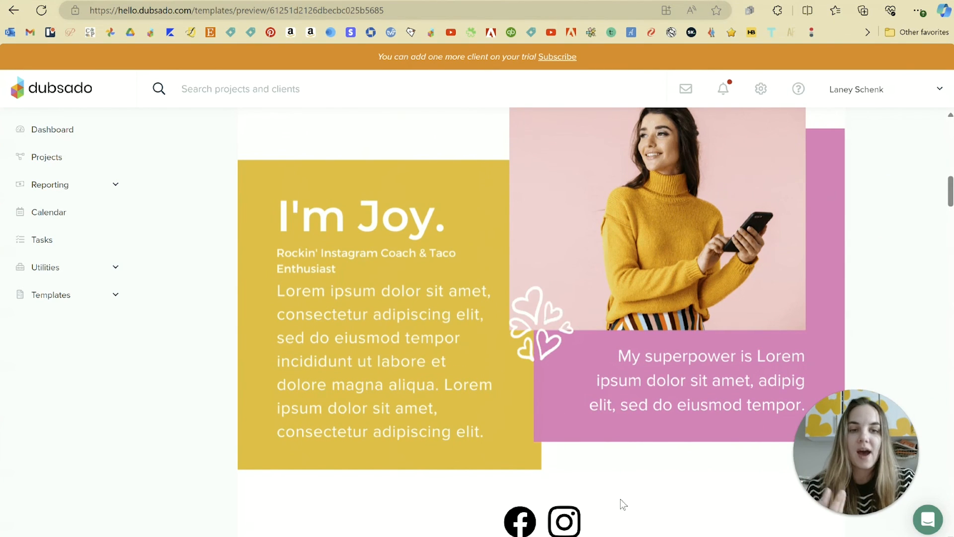
# - Examine the Social Media Coach Proposal's social links, process section, three package options and the upgrade add-ons
pyautogui.scroll(-5, 638, 488)
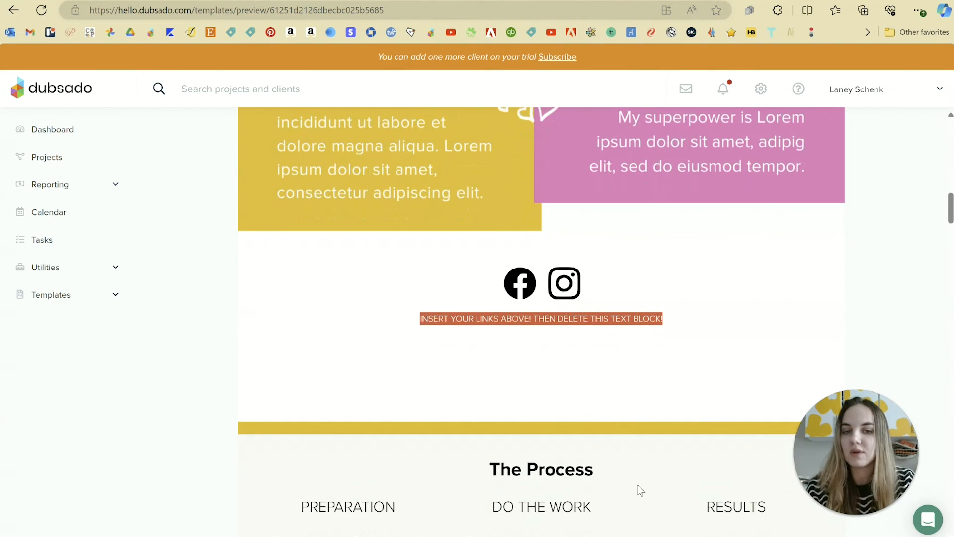
pyautogui.scroll(-7, 638, 489)
pyautogui.scroll(-4, 658, 378)
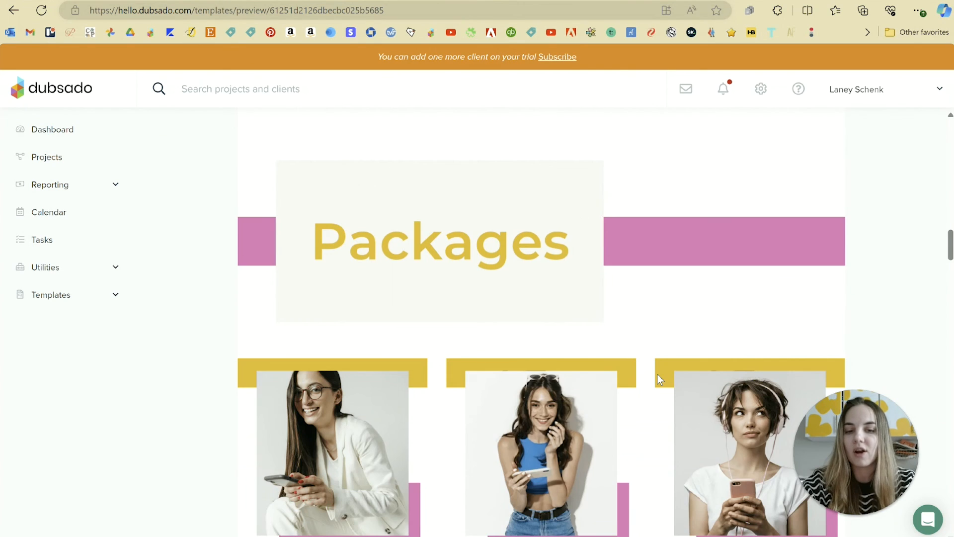
pyautogui.scroll(-7, 657, 375)
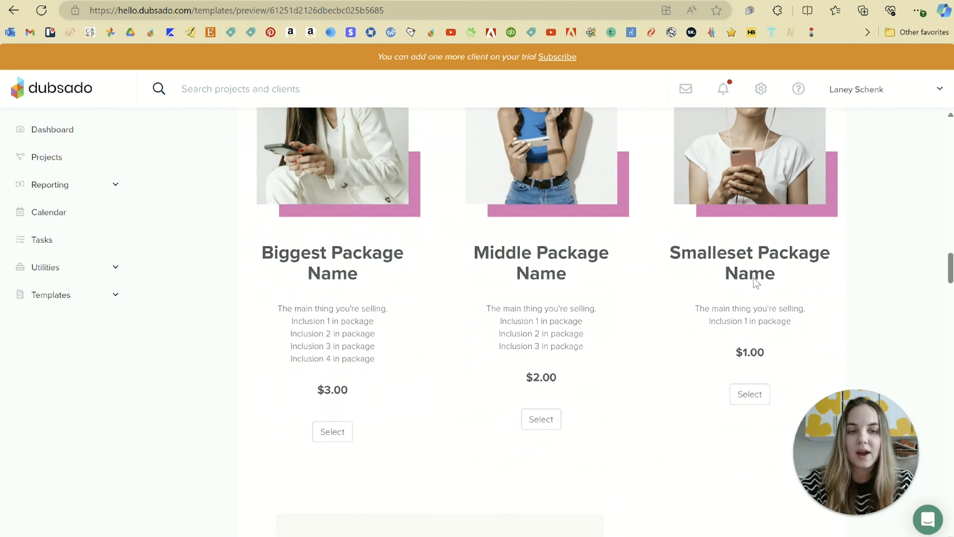
pyautogui.scroll(-5, 754, 278)
pyautogui.scroll(-7, 358, 449)
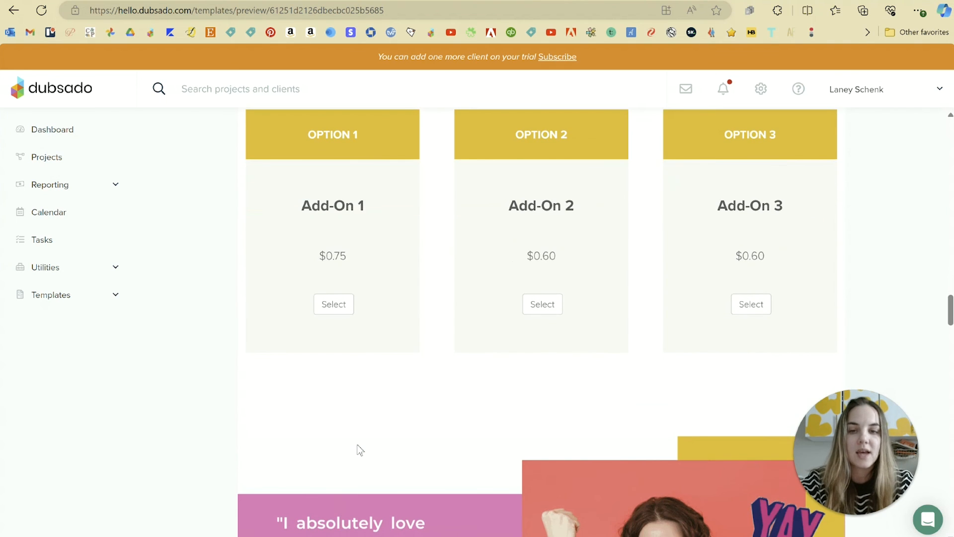
# - Review the proposal template's client testimonial, FAQs, billing address fields and numbered Next Steps section
pyautogui.scroll(-9, 360, 450)
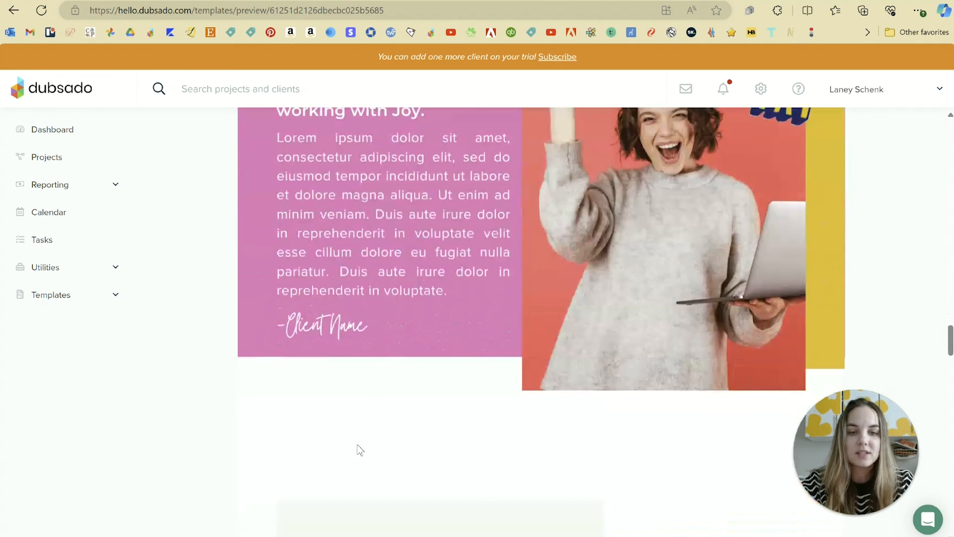
pyautogui.scroll(-5, 360, 450)
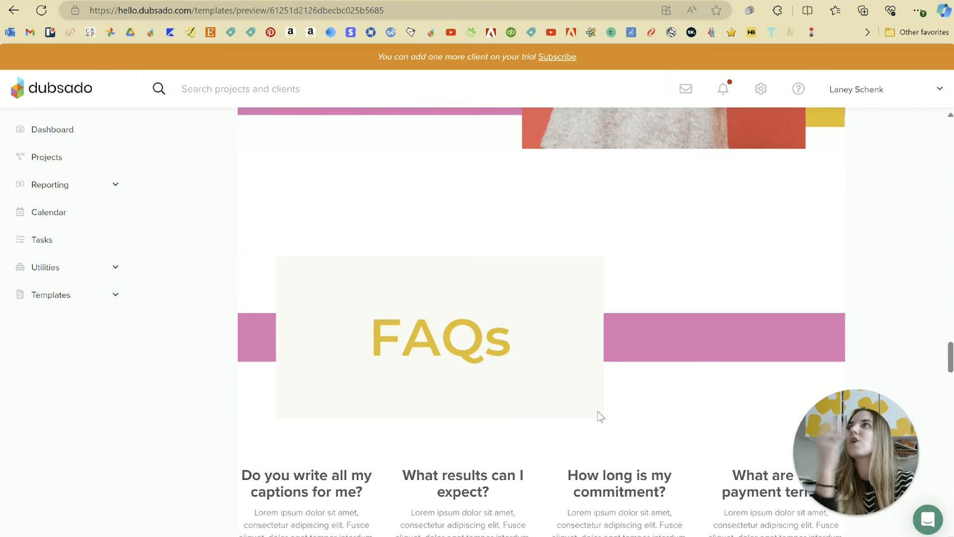
pyautogui.scroll(-14, 601, 416)
pyautogui.scroll(-10, 601, 417)
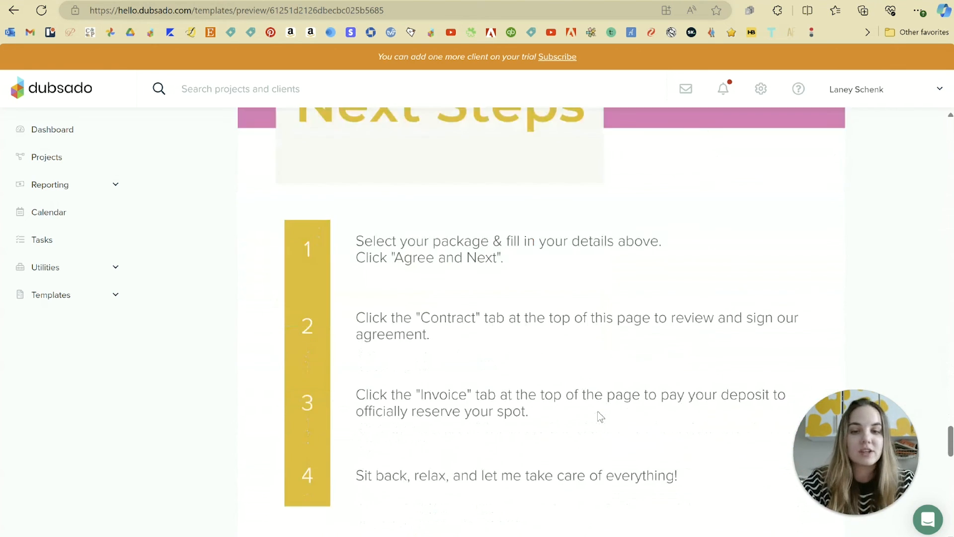
pyautogui.scroll(1, 600, 417)
pyautogui.scroll(4, 351, 219)
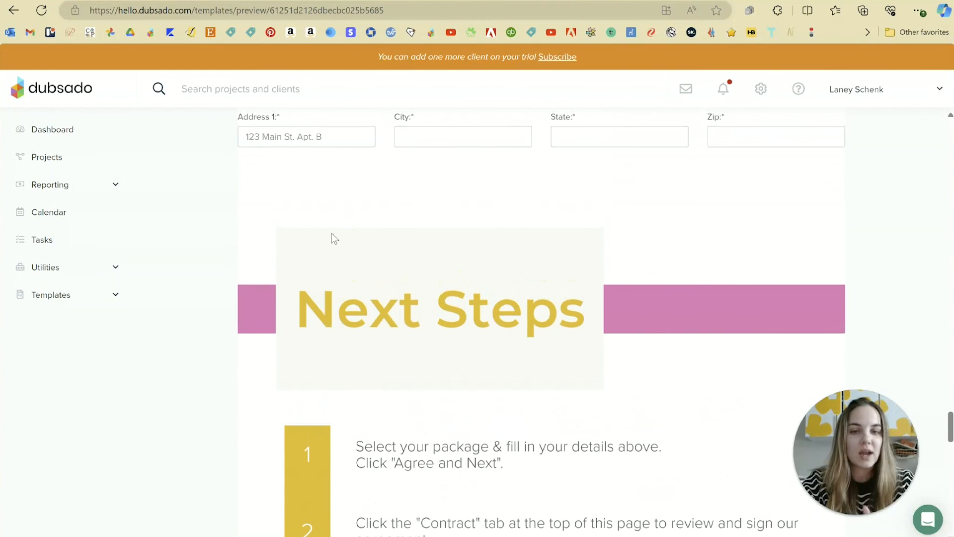
pyautogui.scroll(-10, 550, 326)
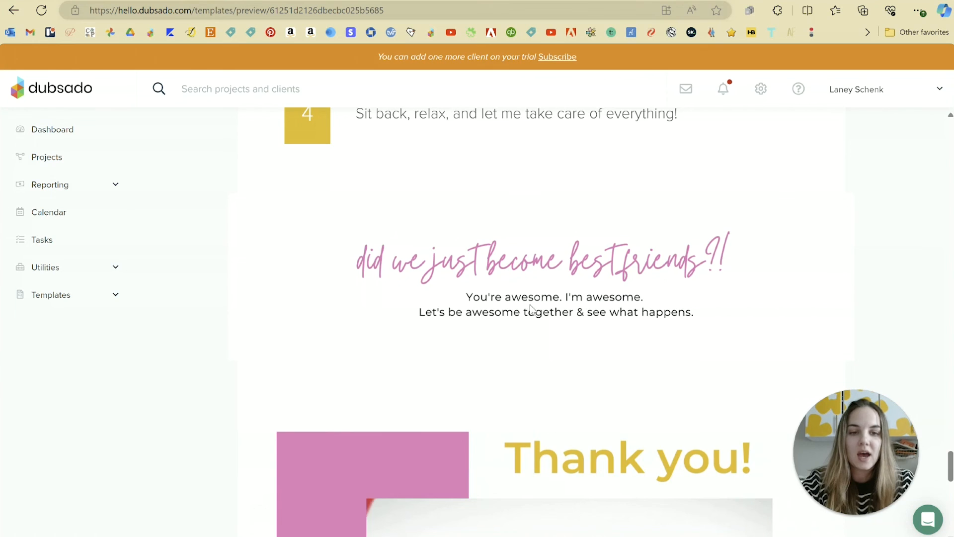
# - Examine the proposal template's closing thank-you graphic and the Canva template links provided for customizing it
pyautogui.scroll(-2, 610, 308)
pyautogui.scroll(1, 570, 208)
pyautogui.scroll(-5, 570, 208)
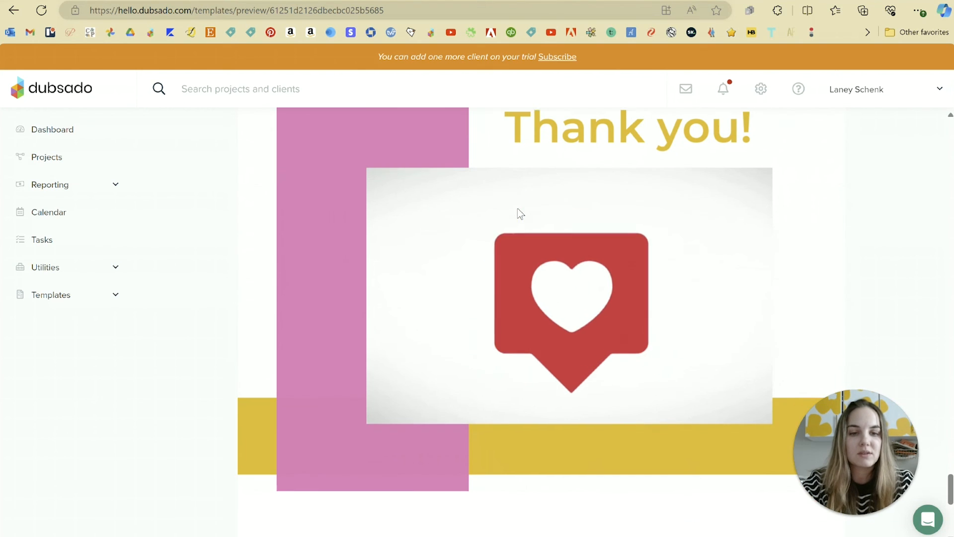
pyautogui.scroll(-7, 552, 338)
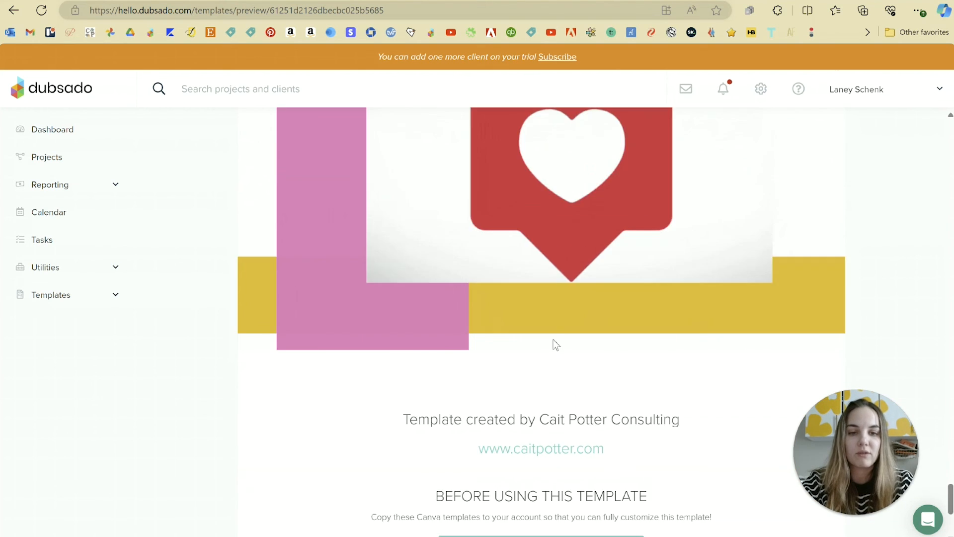
pyautogui.scroll(-1, 677, 323)
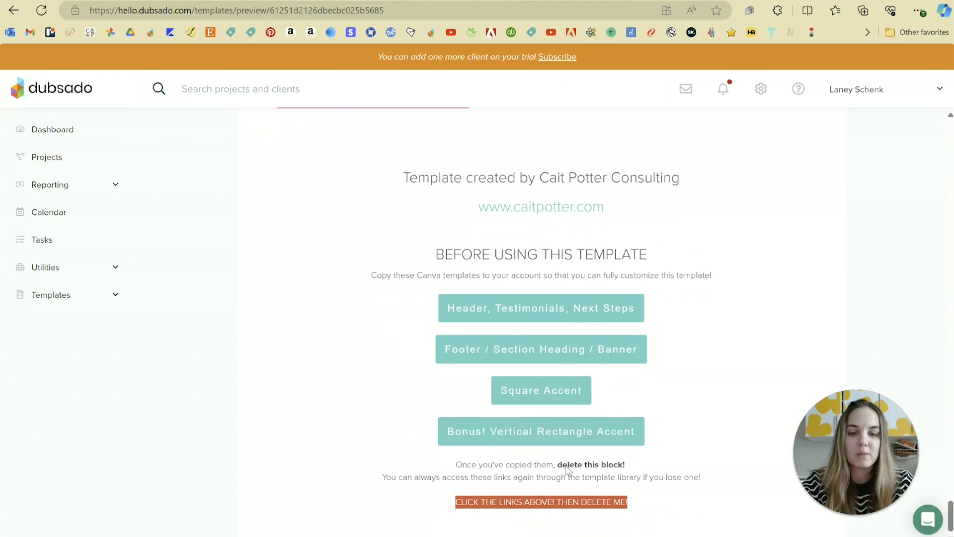
# - Go back to the start of the proposal preview and review its Copy to Account option, header graphic and welcome message
pyautogui.scroll(20, 702, 318)
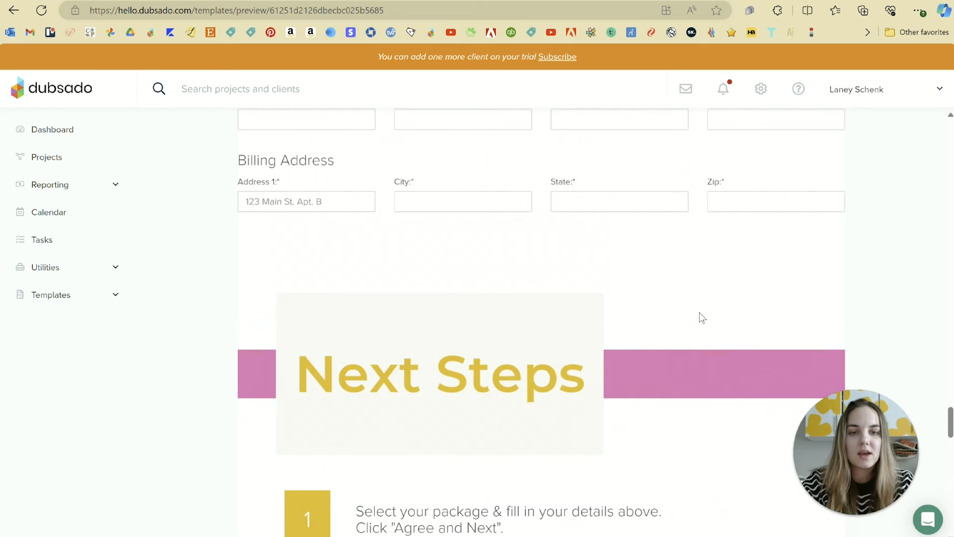
pyautogui.scroll(20, 703, 318)
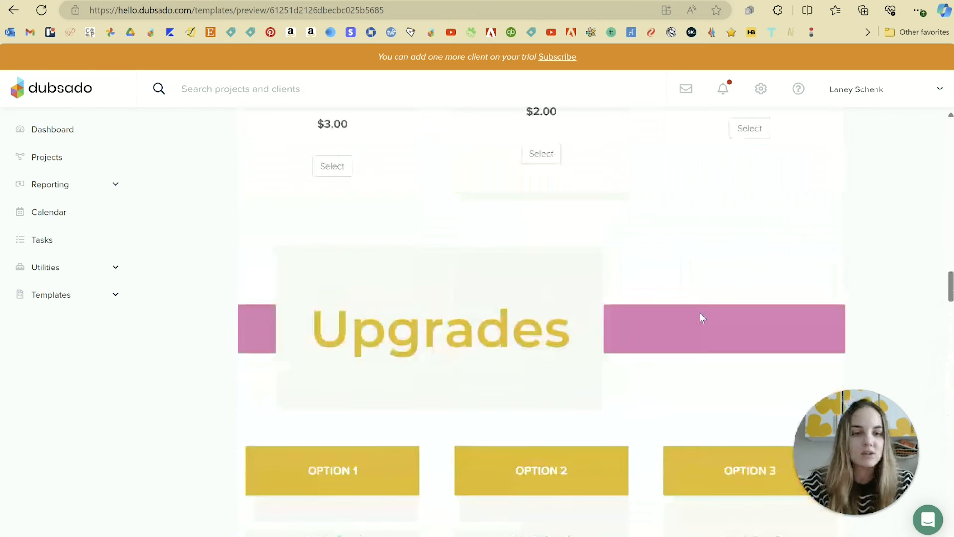
pyautogui.scroll(20, 700, 318)
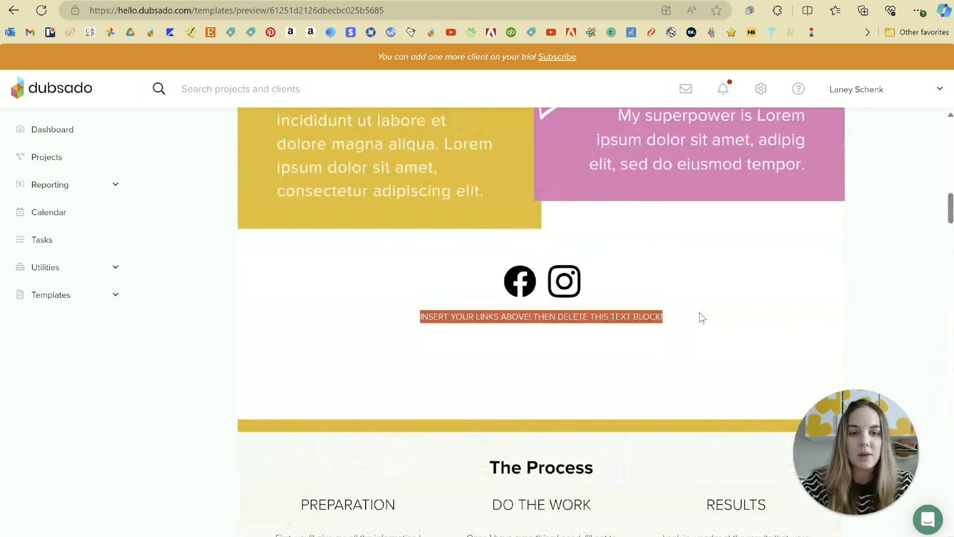
pyautogui.scroll(5, 700, 312)
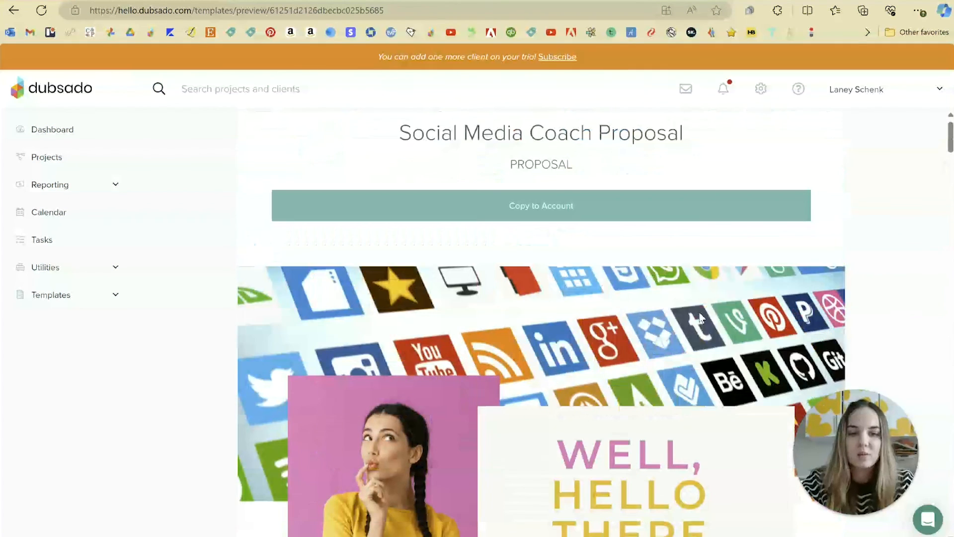
pyautogui.scroll(-5, 701, 317)
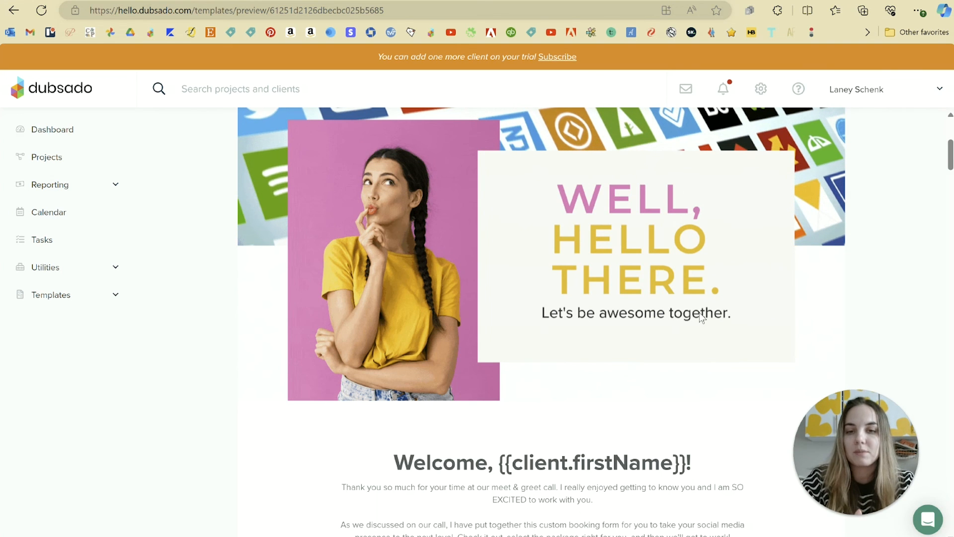
pyautogui.scroll(5, 850, 283)
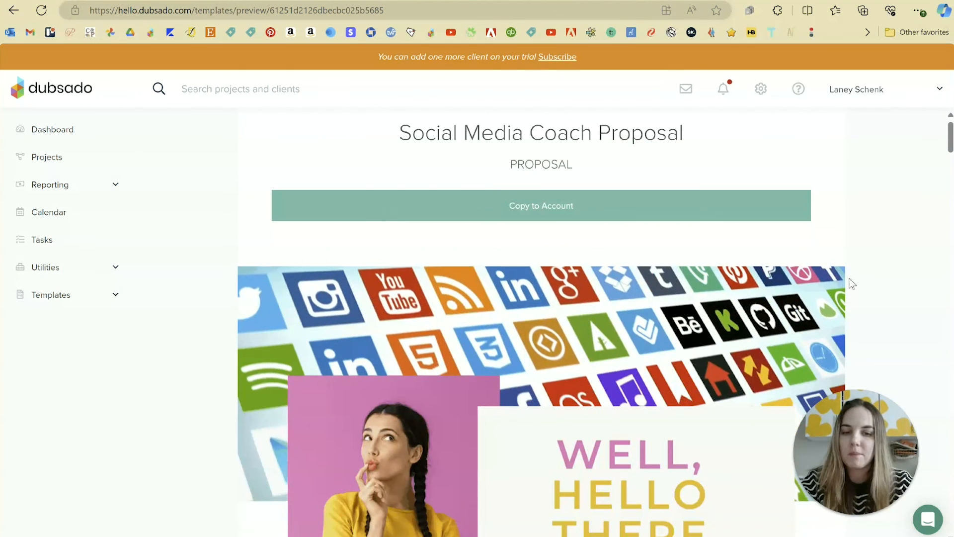
pyautogui.scroll(-7, 850, 284)
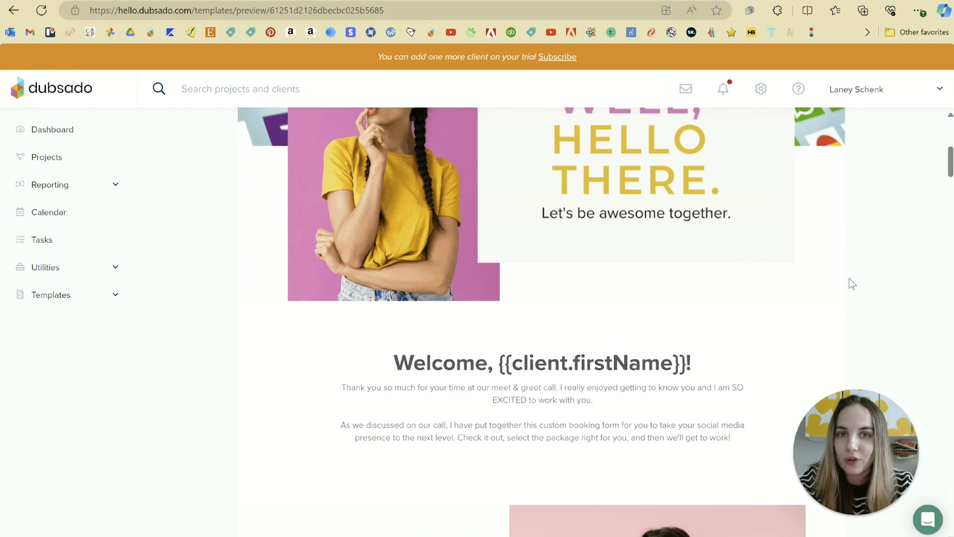
pyautogui.scroll(-4, 852, 283)
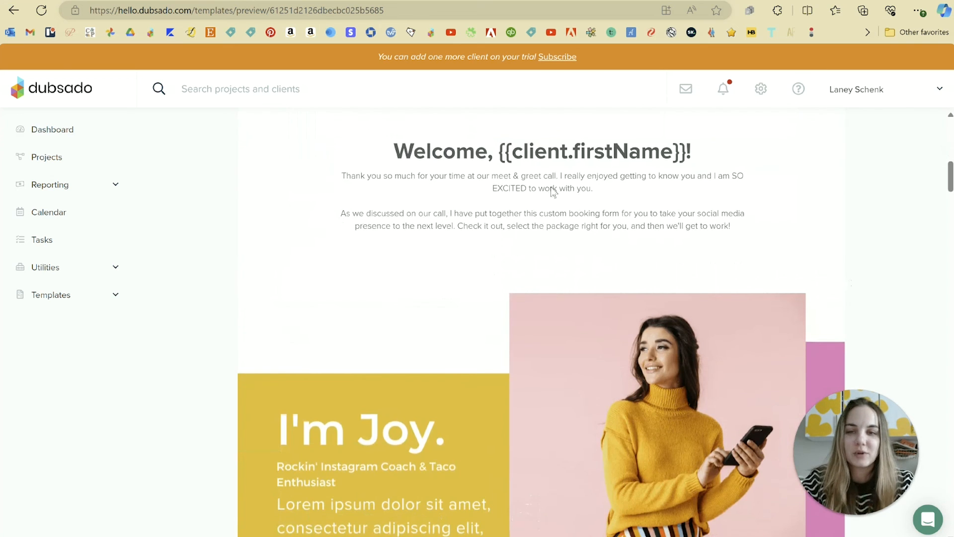
# - Return to the Template Library and browse the photography, event planning, coaching, bookkeeping and web design templates
pyautogui.click(13, 10)
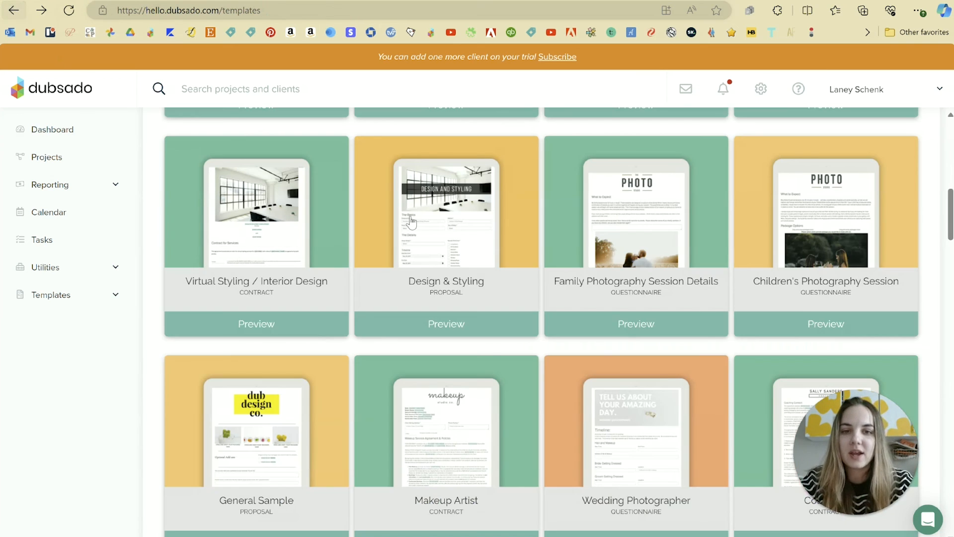
pyautogui.scroll(-3, 798, 313)
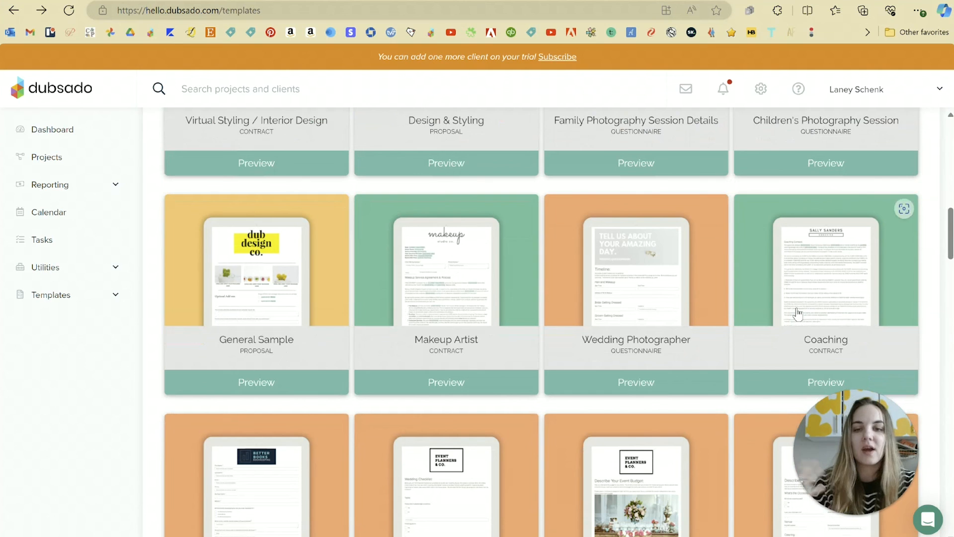
pyautogui.scroll(-2, 797, 313)
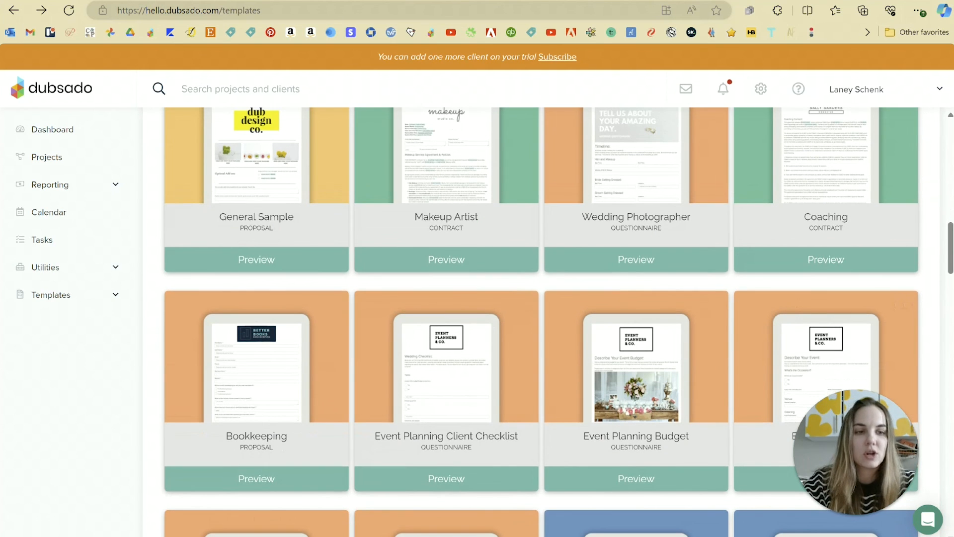
pyautogui.moveTo(950, 246); pyautogui.dragTo(950, 273)
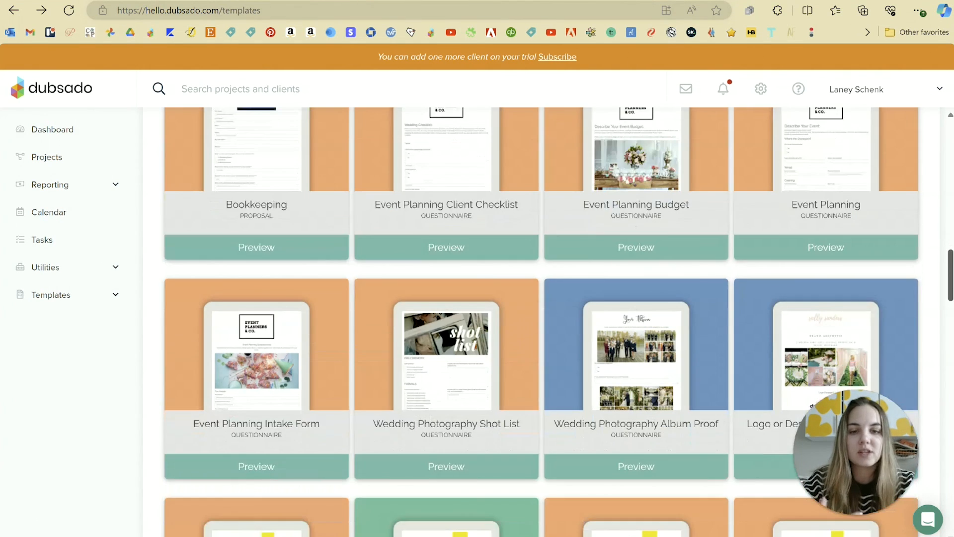
pyautogui.scroll(-2, 556, 219)
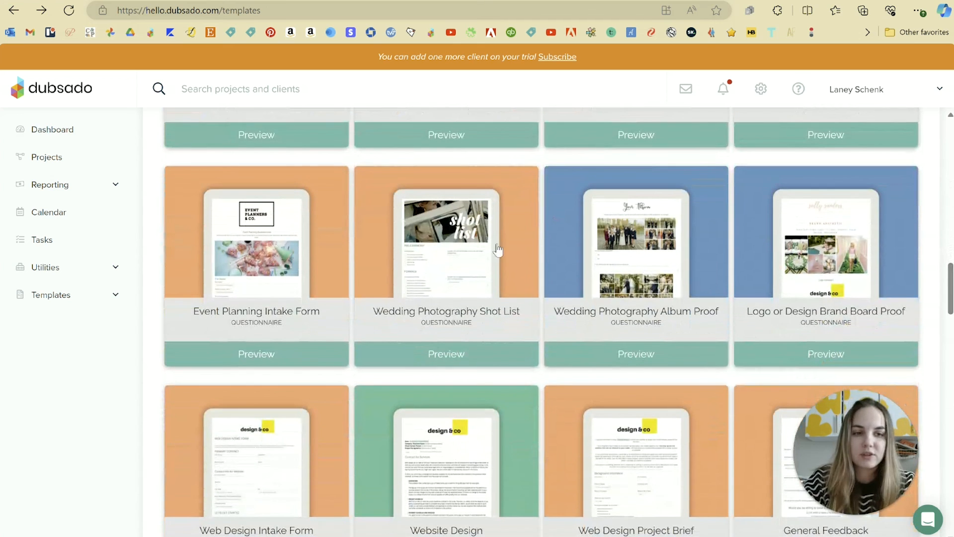
pyautogui.scroll(-5, 696, 366)
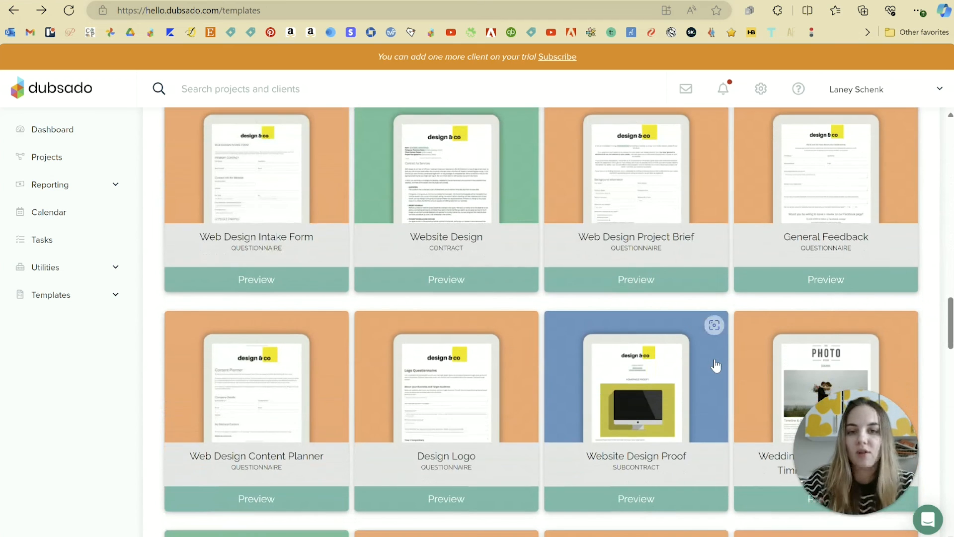
pyautogui.scroll(2, 716, 365)
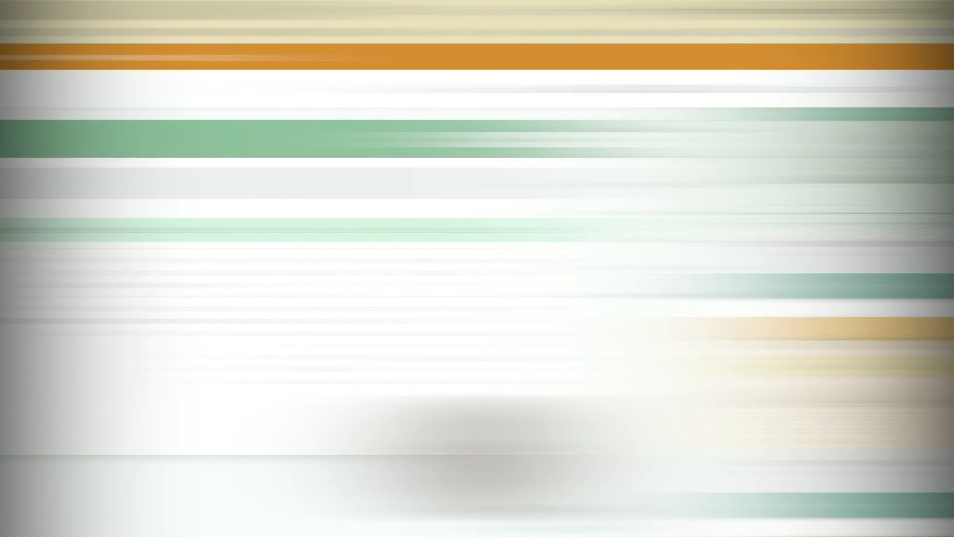